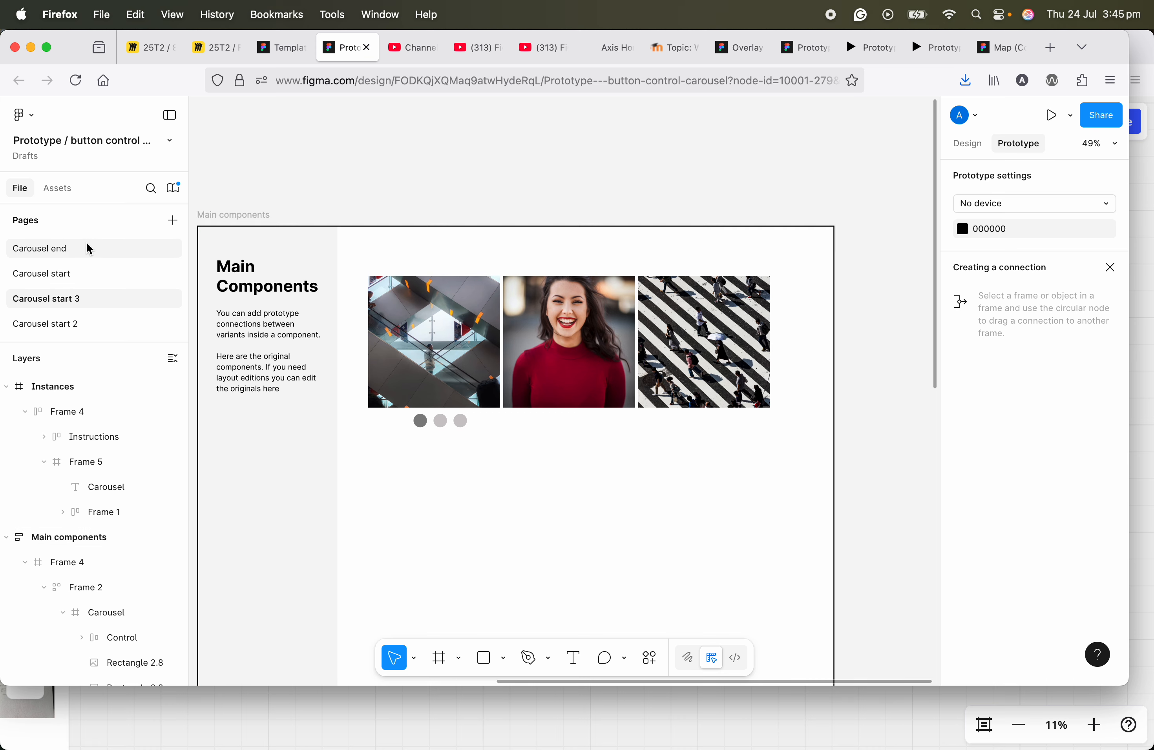
- Open the Carousel start 2 page and present its Instances frame as a prototype
left_click(72, 326)
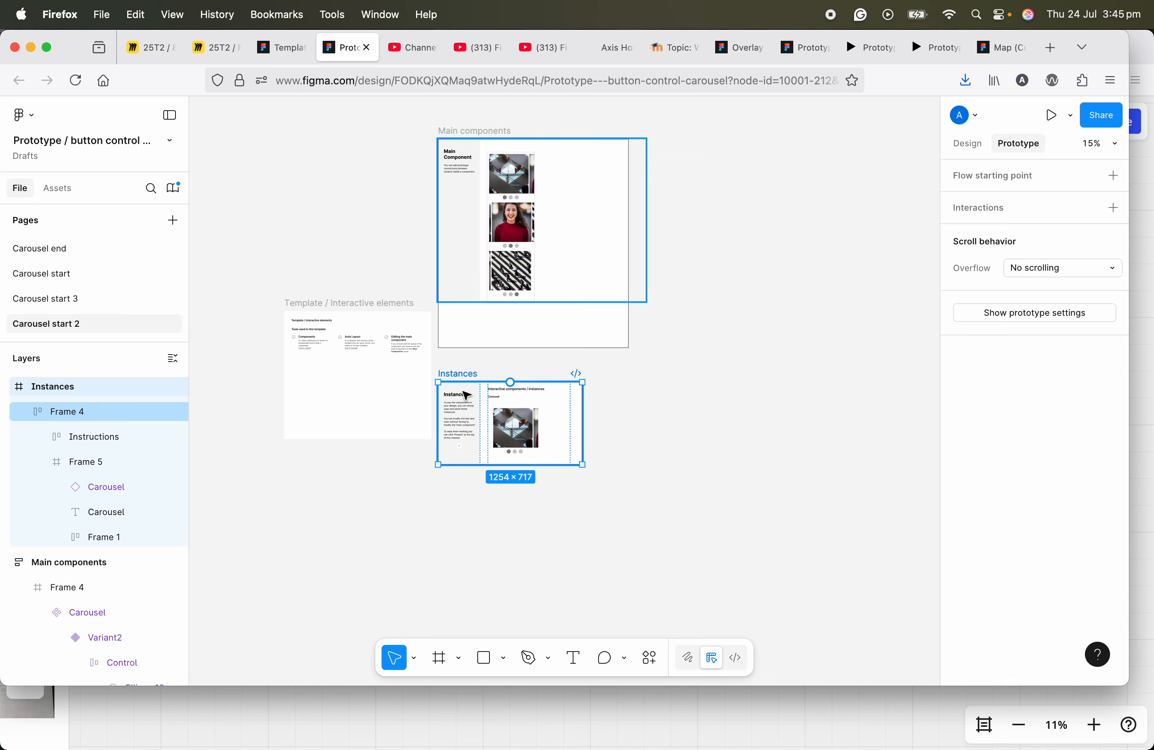
scroll(447, 373, "up", 5)
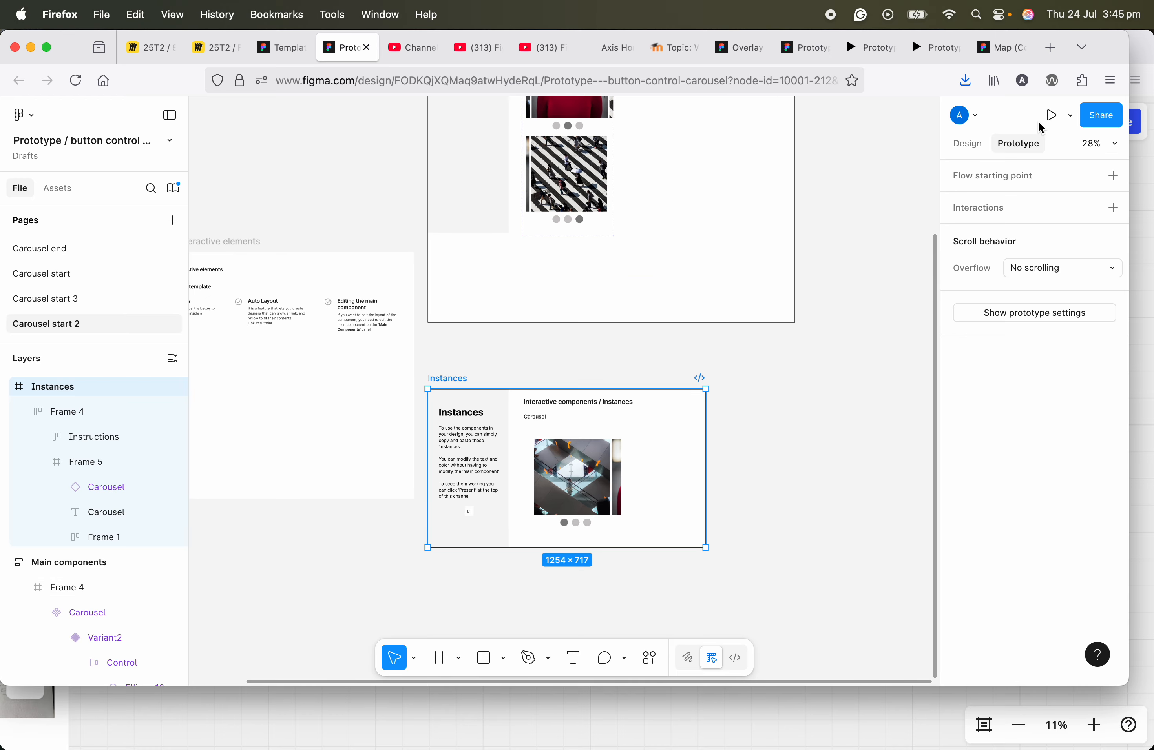
left_click(1048, 126)
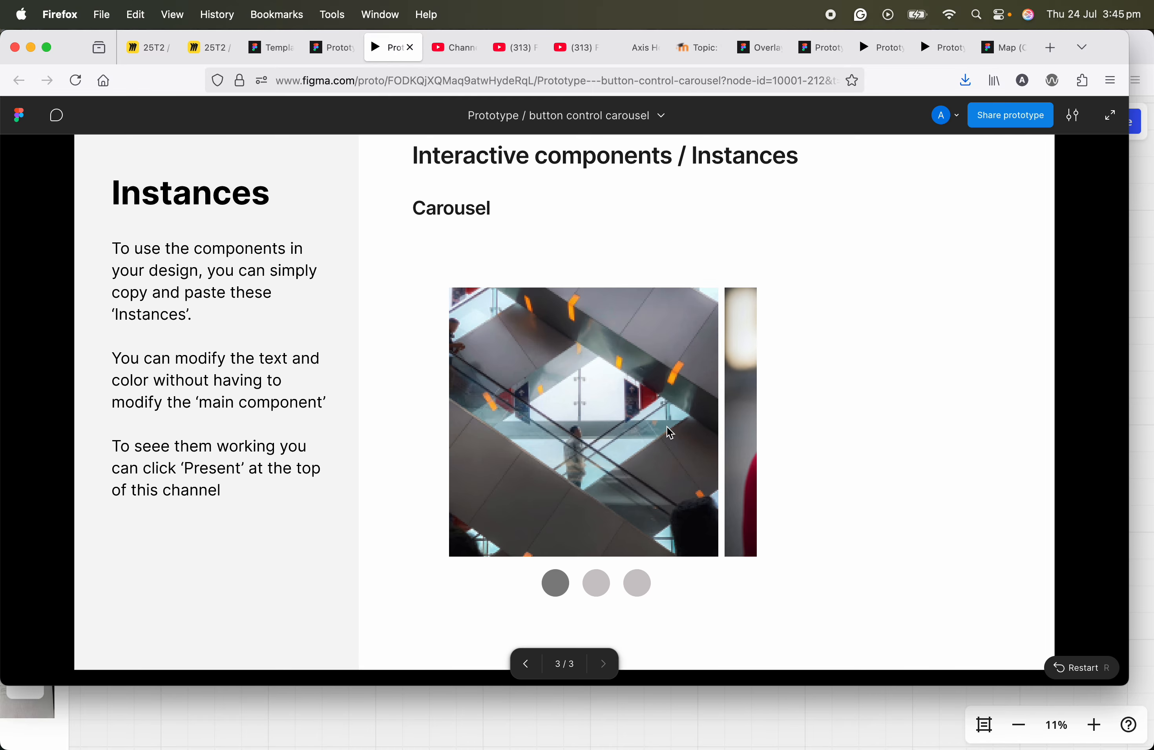
- Test the finished carousel by switching between its three images with the control dots, and close the preview
left_click(596, 584)
left_click(637, 587)
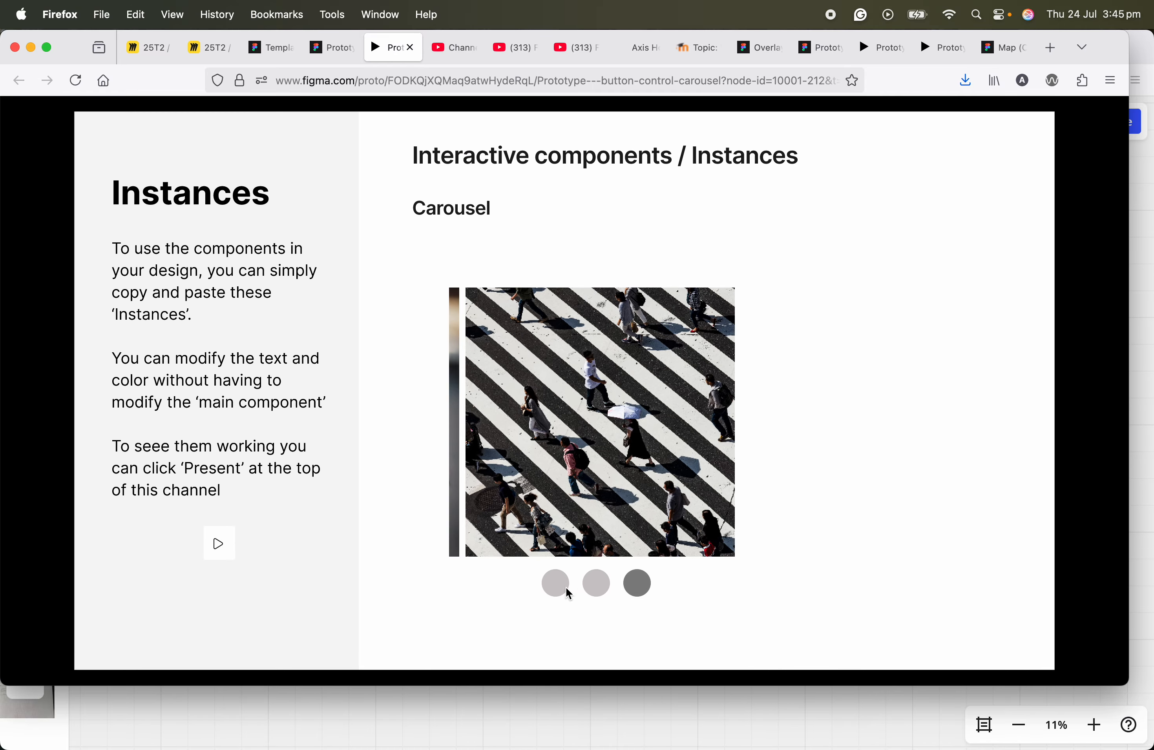
left_click(554, 585)
left_click(601, 590)
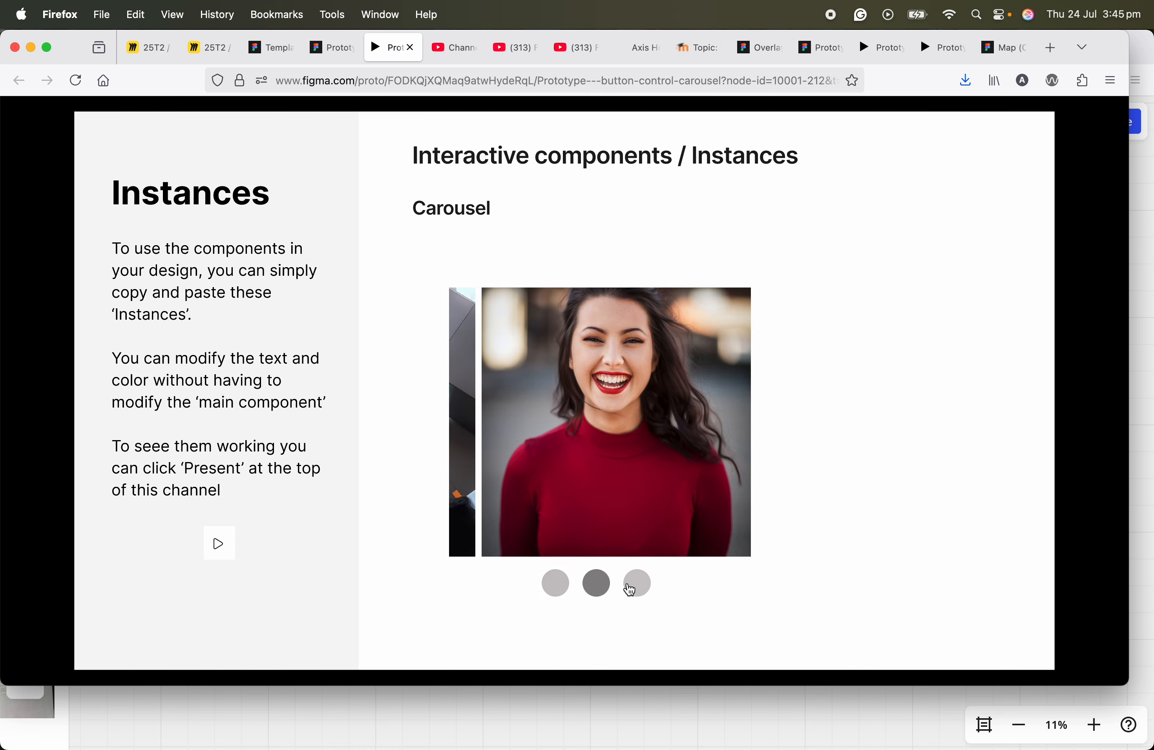
left_click(636, 584)
left_click(596, 585)
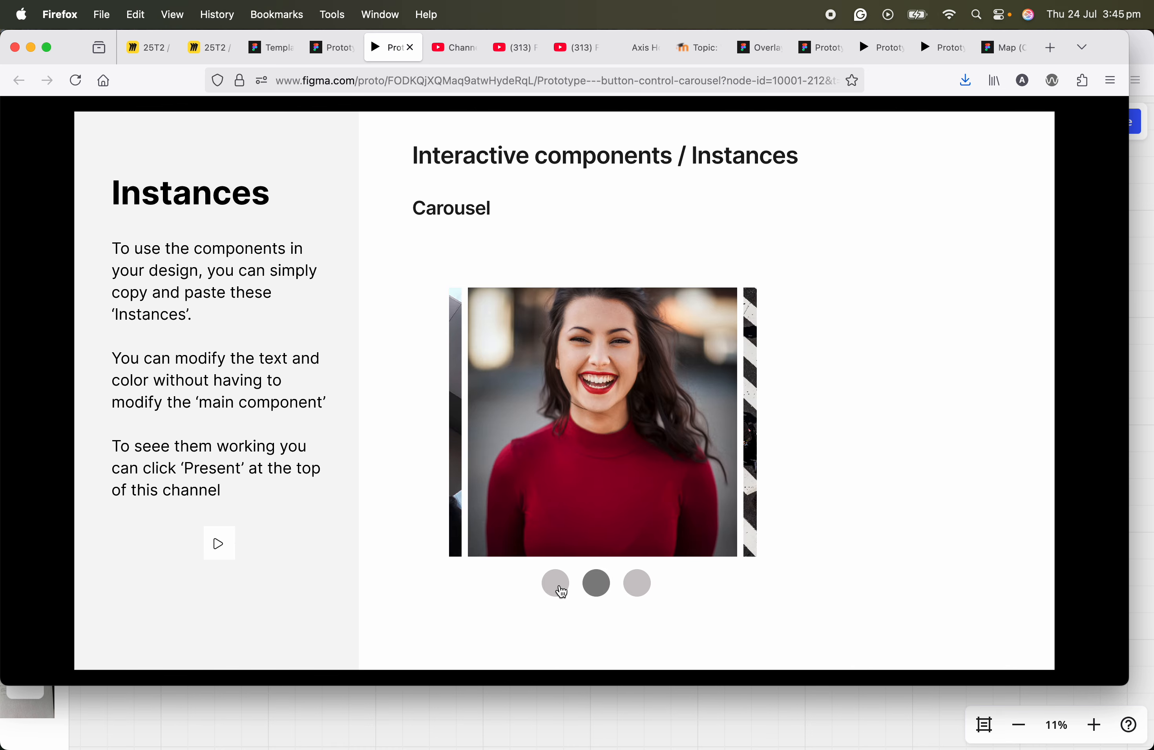
left_click(556, 586)
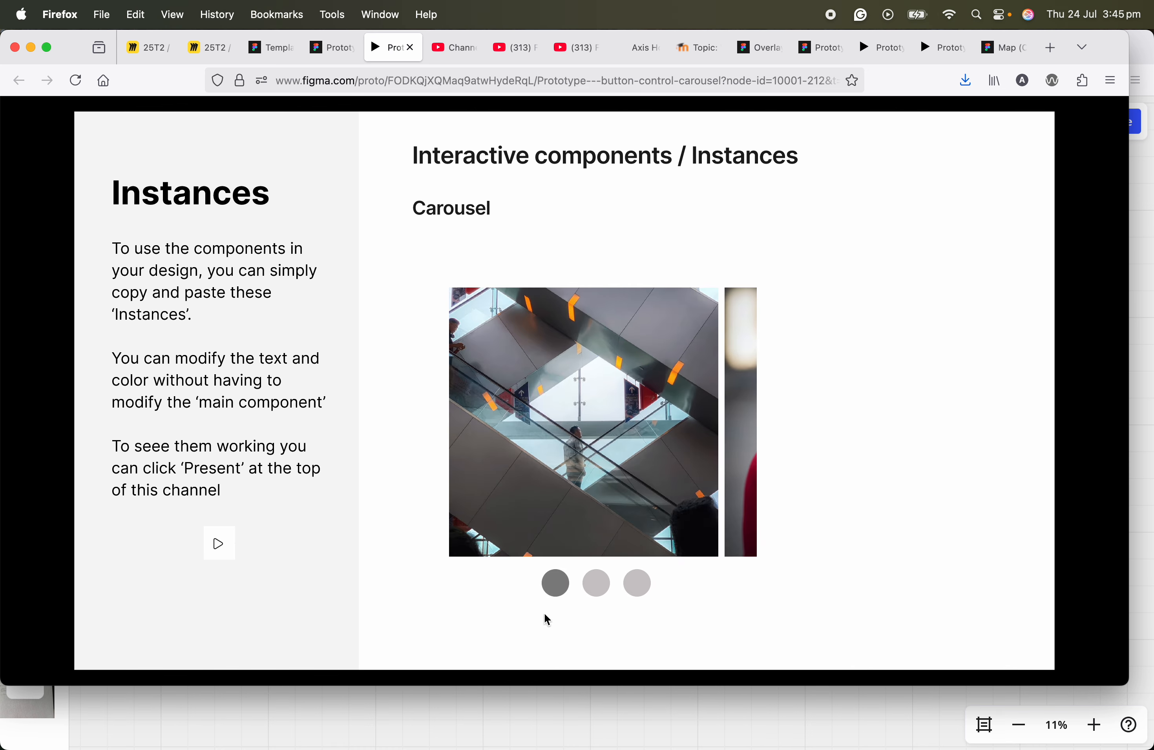
left_click(599, 587)
left_click(638, 587)
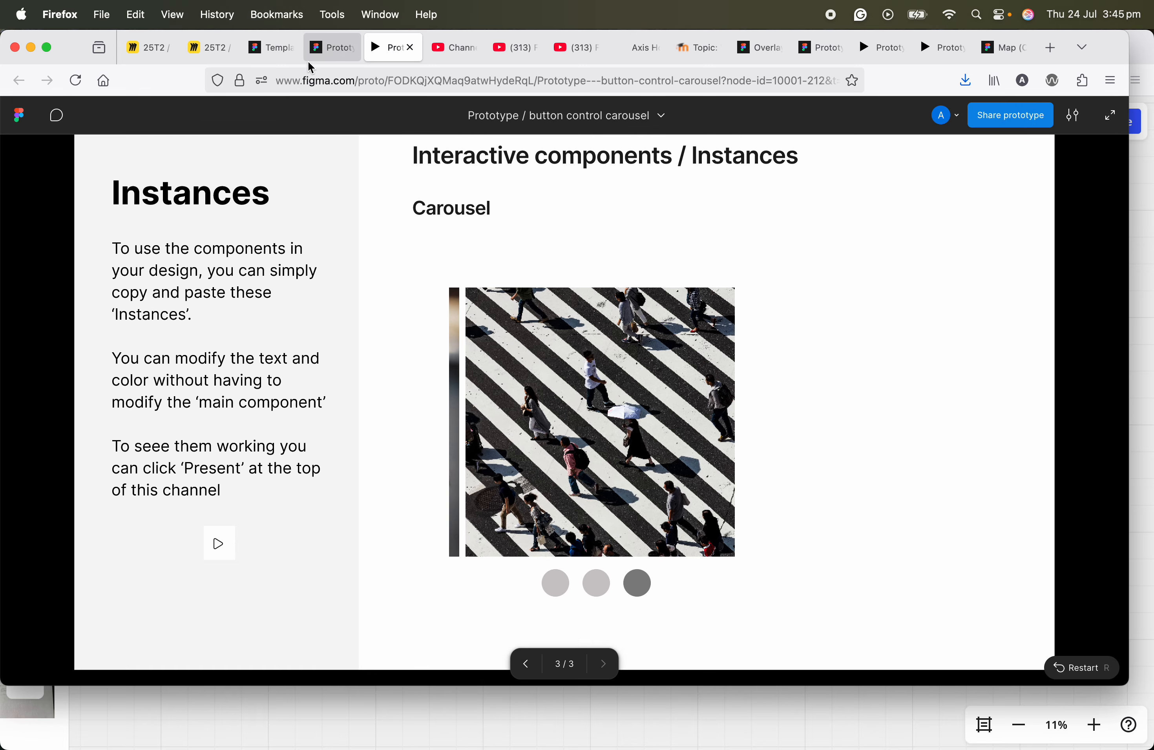
key("super+w")
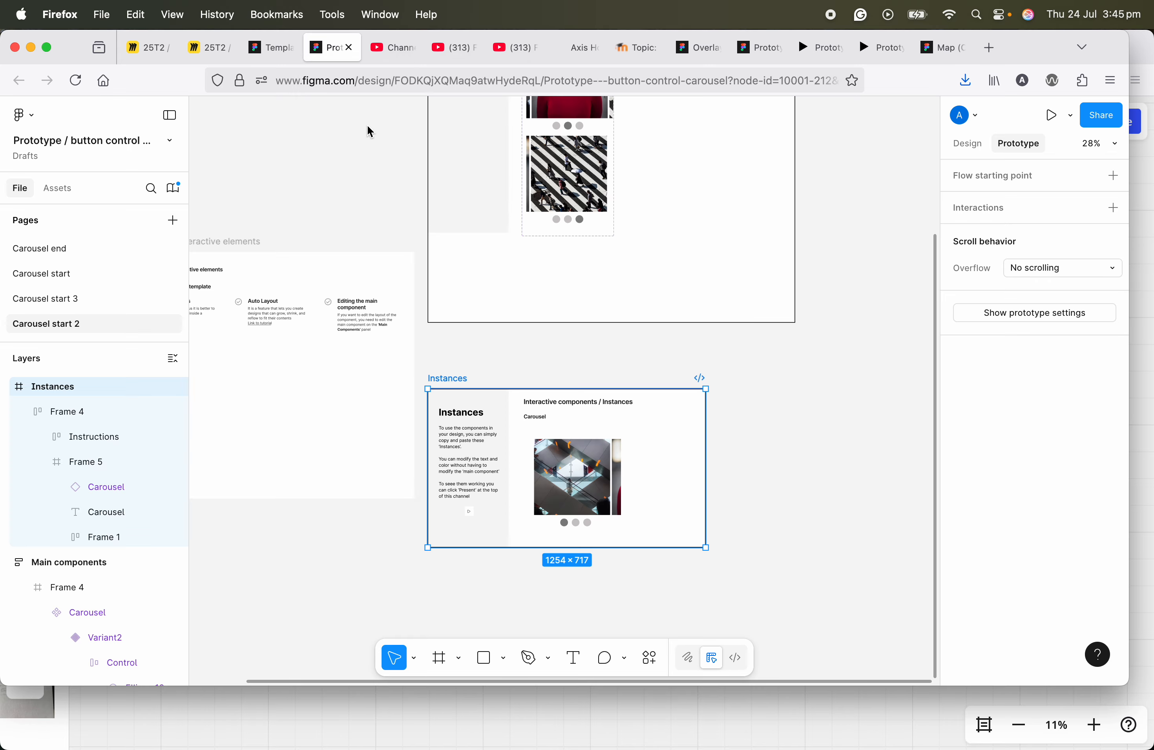
- Return to the Carousel start 3 page and examine the three images and control dots in the Main components frame
left_click(64, 300)
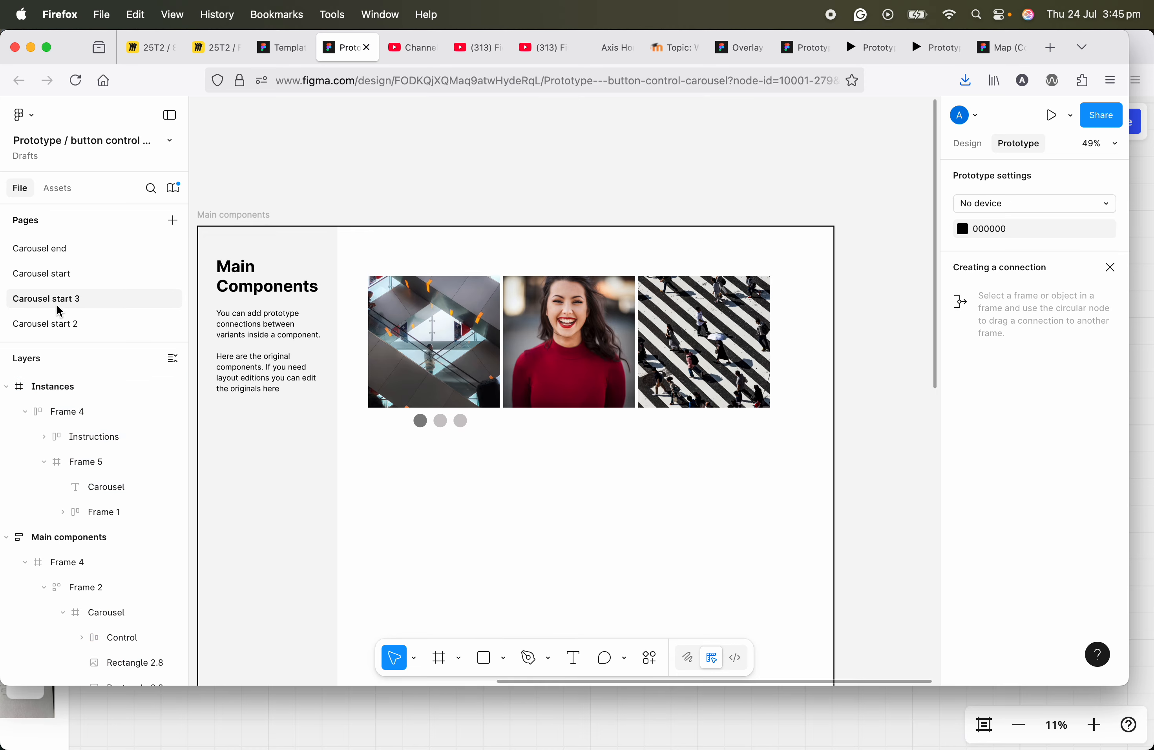
left_click(233, 316)
scroll(523, 482, "down", 3)
scroll(523, 482, "down", 3)
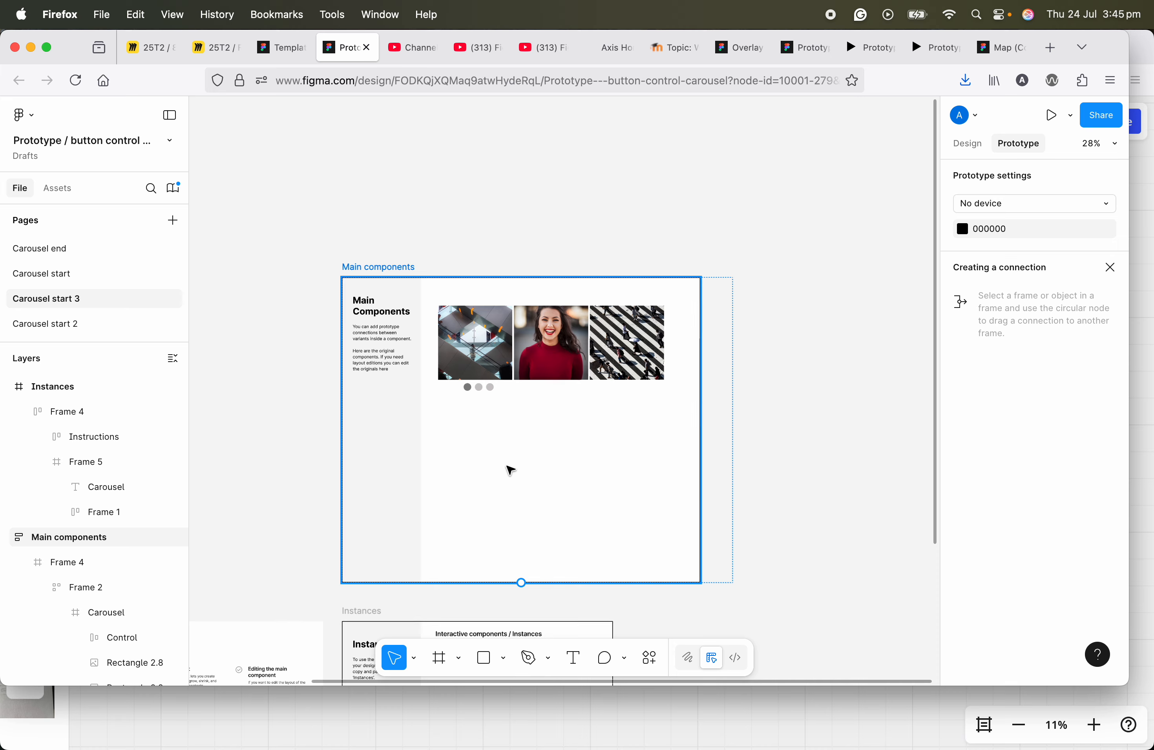
scroll(497, 503, "up", 4)
scroll(469, 391, "up", 2)
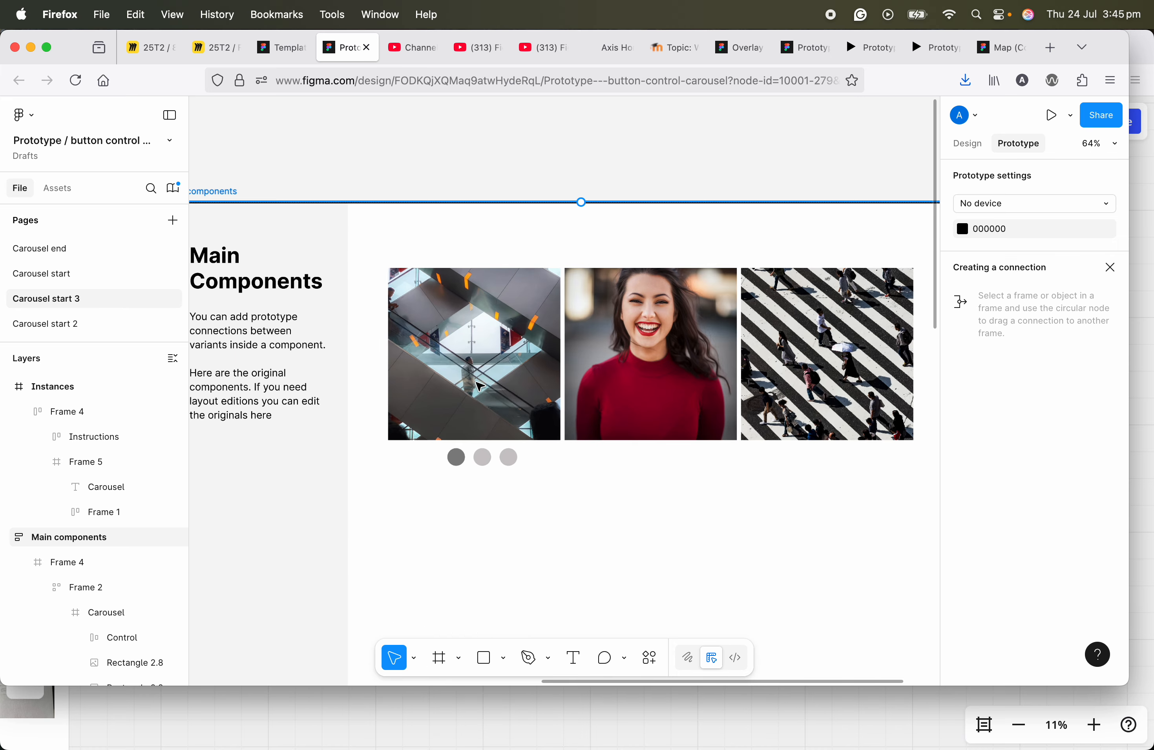
scroll(490, 407, "up", 2)
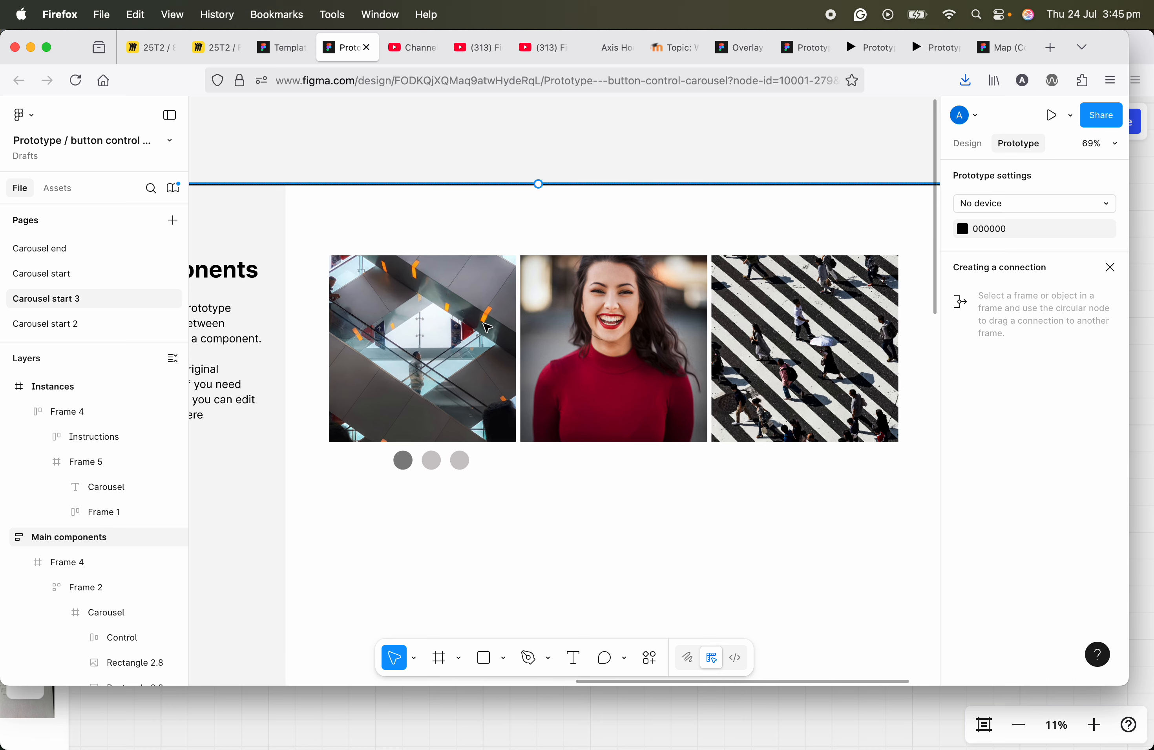
scroll(485, 334, "down", 2)
left_click(478, 346)
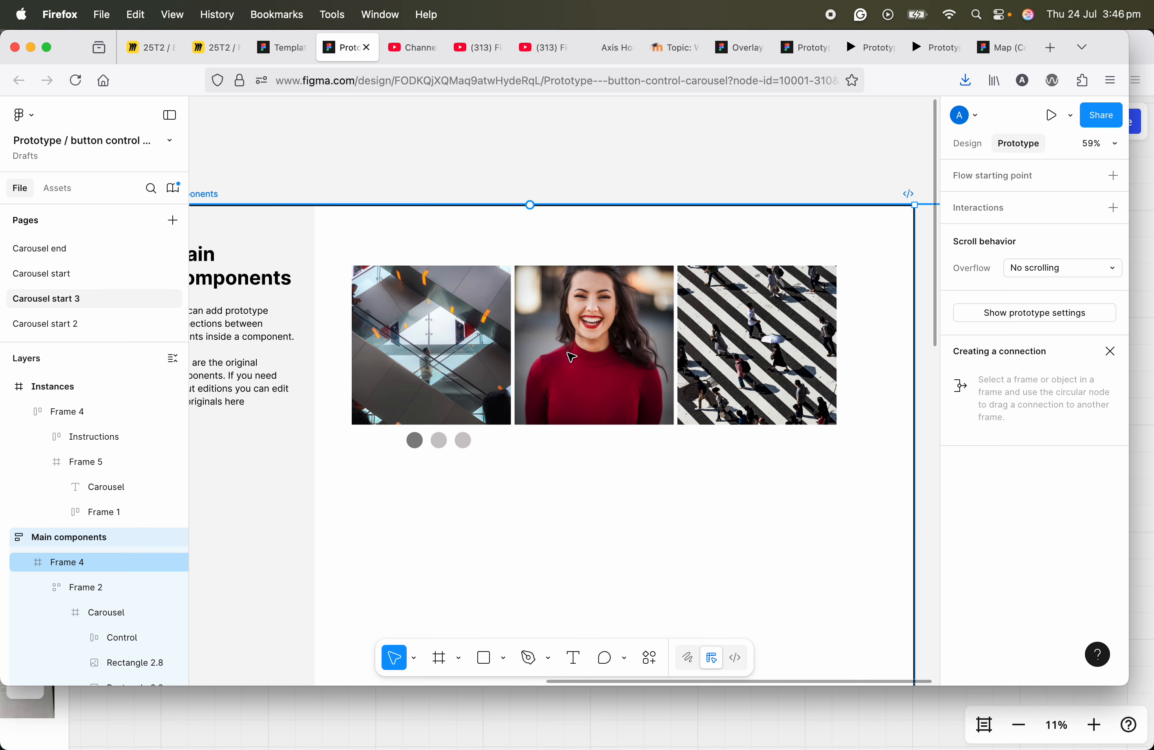
scroll(445, 448, "up", 2)
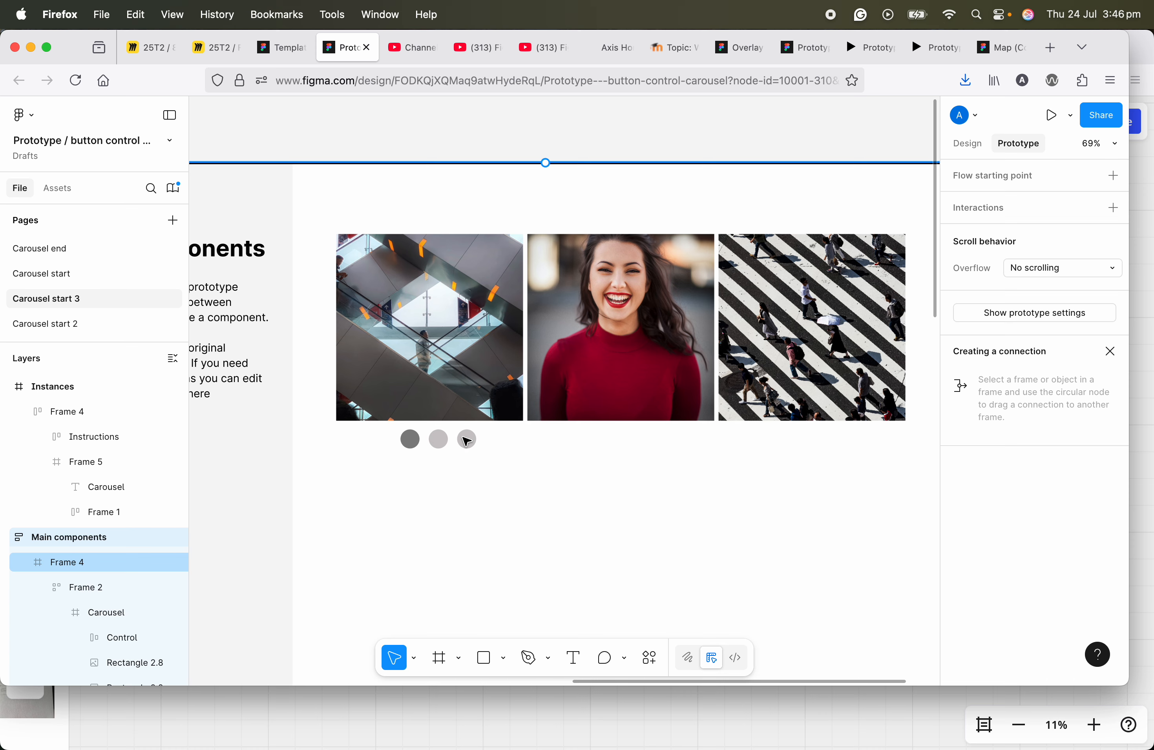
scroll(470, 410, "down", 1)
scroll(405, 372, "up", 1)
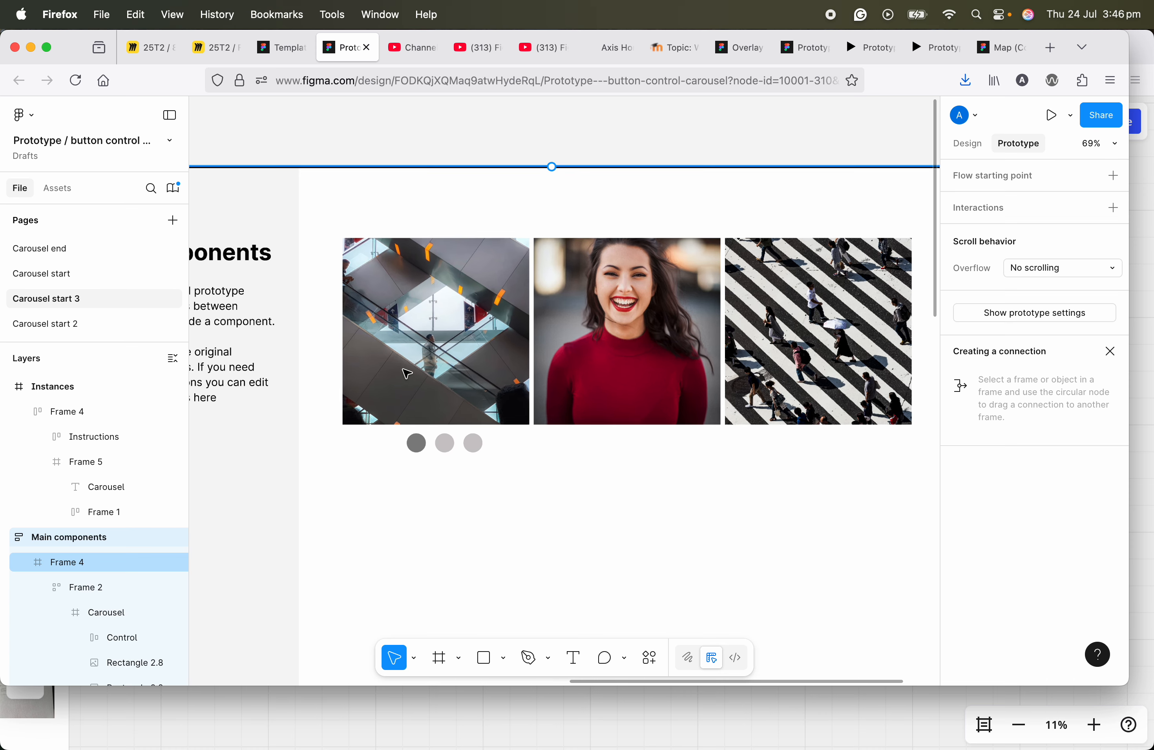
left_click_drag(438, 387, 427, 388)
scroll(428, 388, "right", 2)
scroll(425, 420, "down", 3)
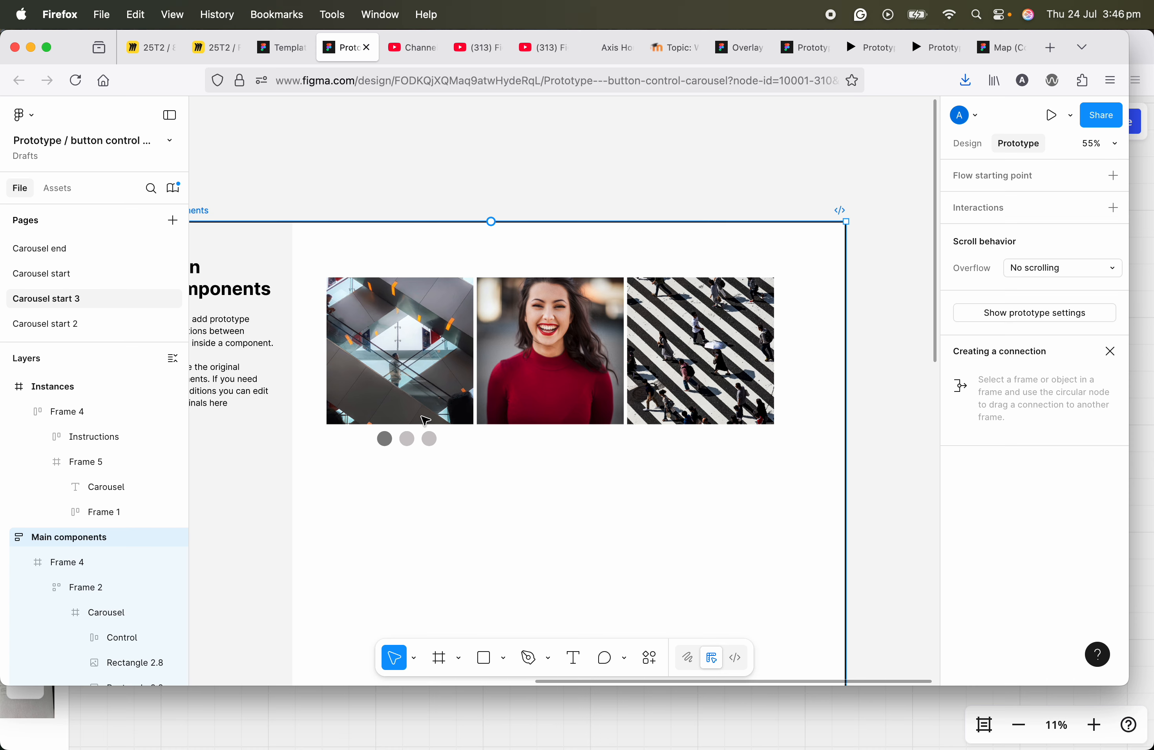
scroll(414, 415, "up", 2)
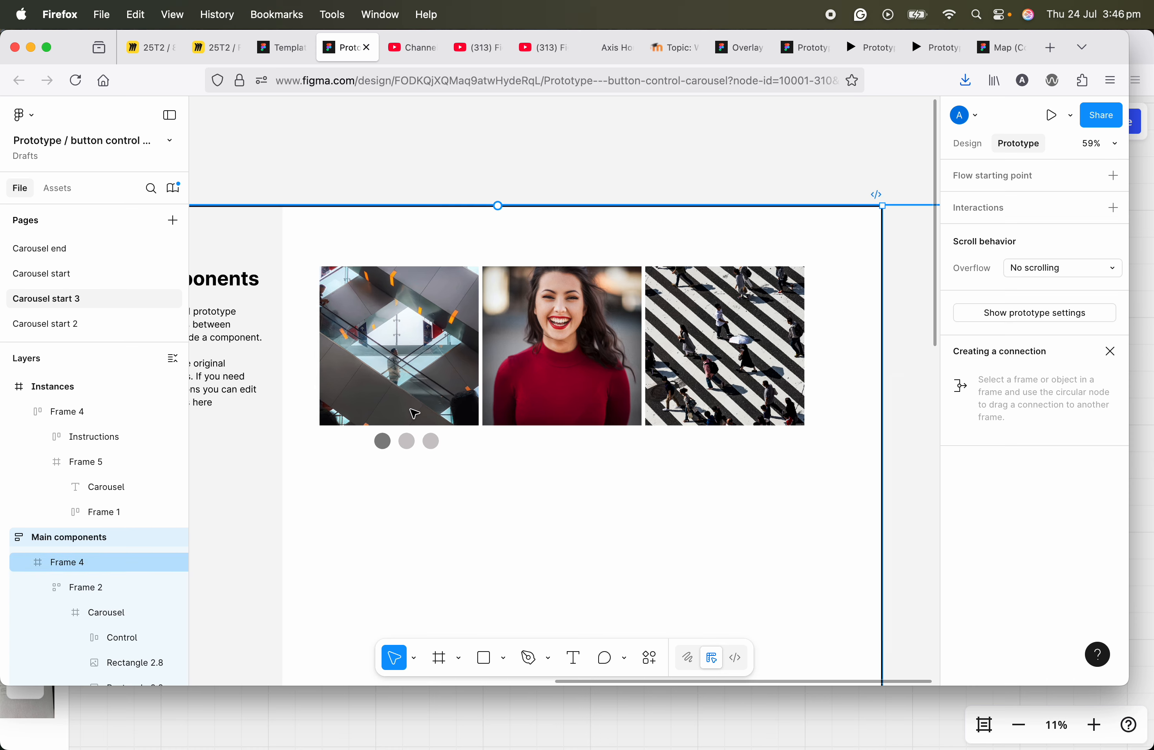
scroll(415, 413, "down", 1)
left_click_drag(393, 381, 416, 359)
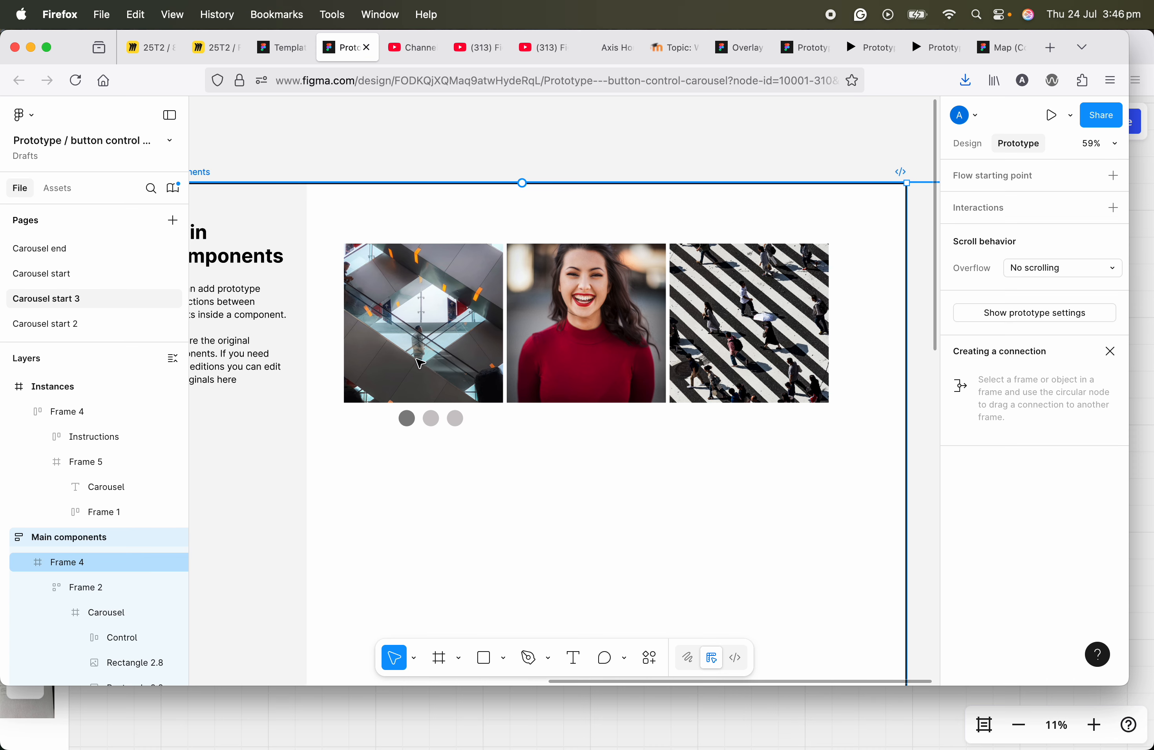
- Wrap the three Rectangle 2.8 image layers inside Carousel in a new frame
scroll(105, 541, "down", 3)
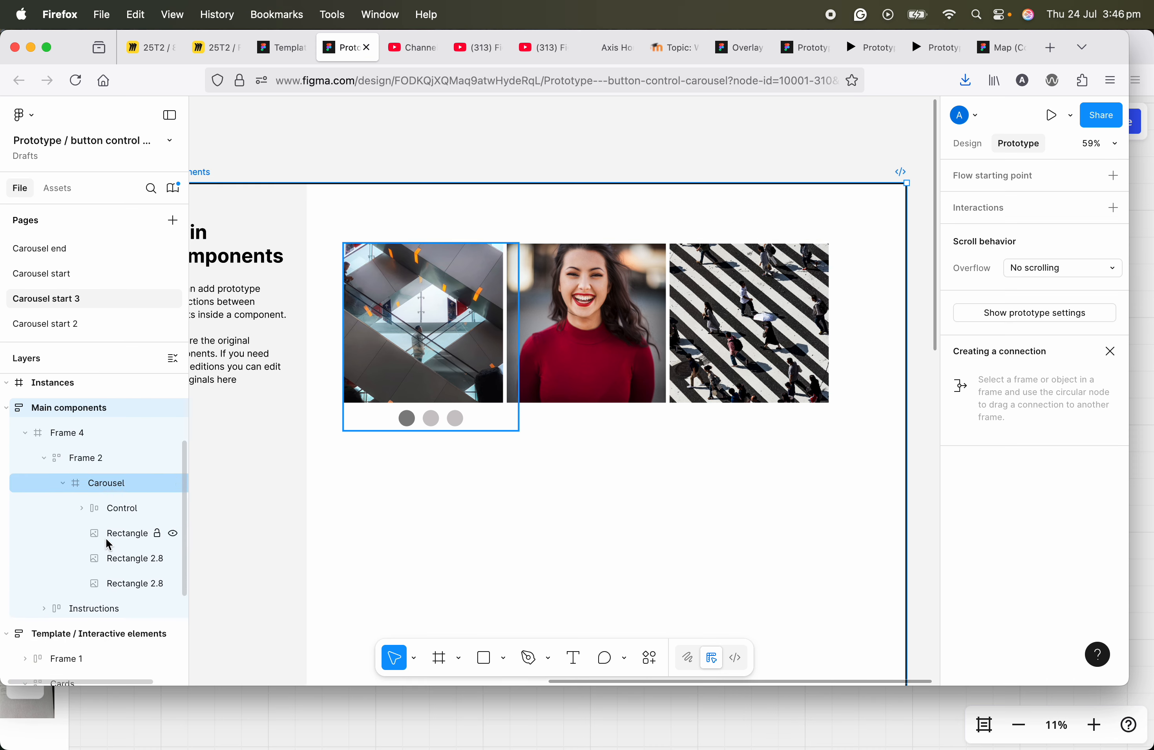
left_click(111, 537)
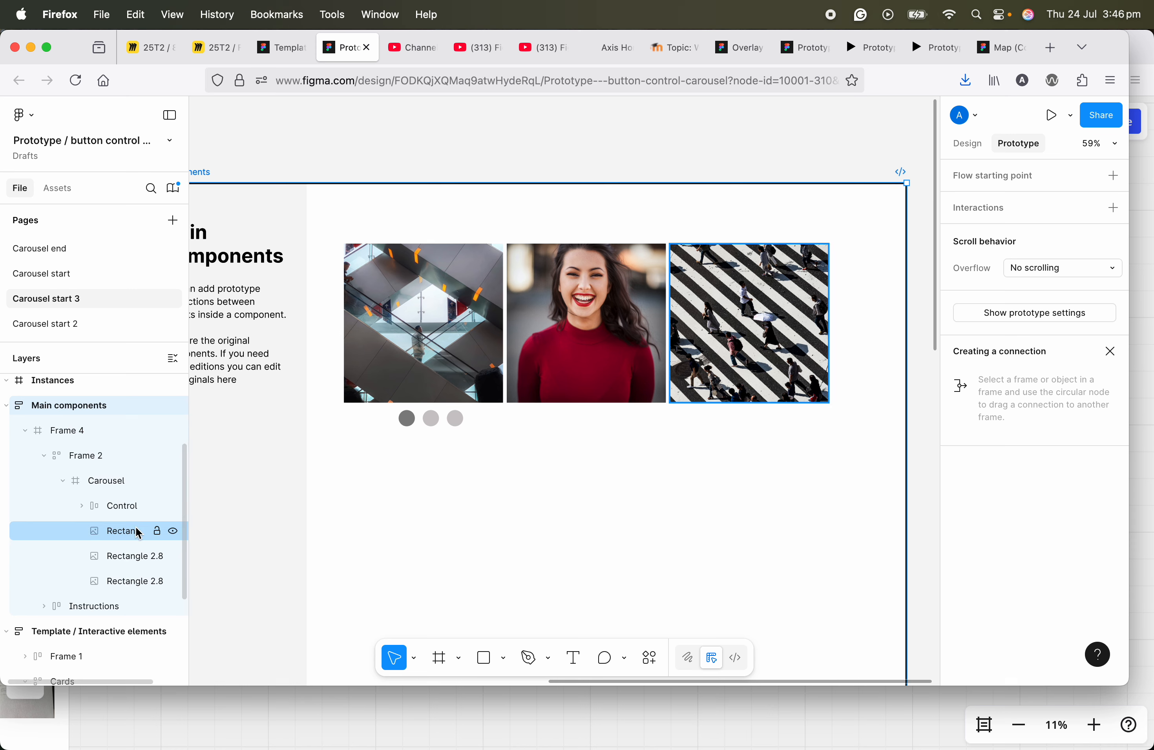
mouse_move(135, 544)
left_mouse_down()
mouse_move(127, 564)
mouse_move(123, 540)
left_mouse_up()
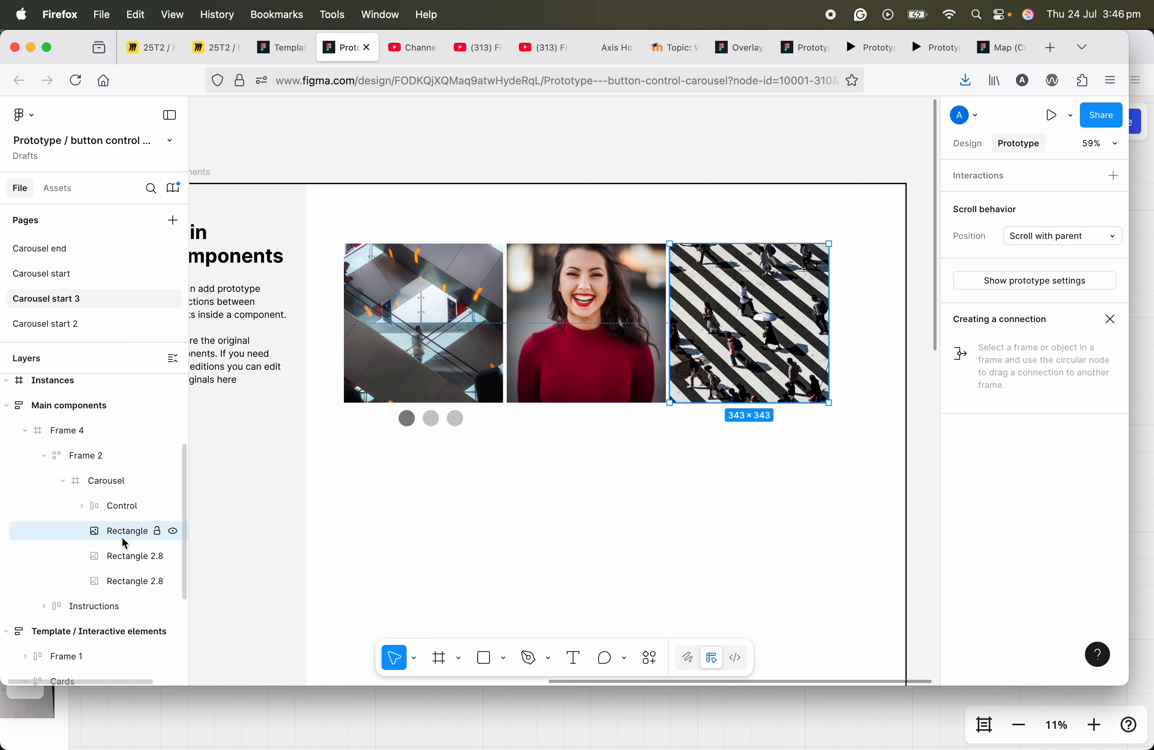
left_click(119, 579, "shift")
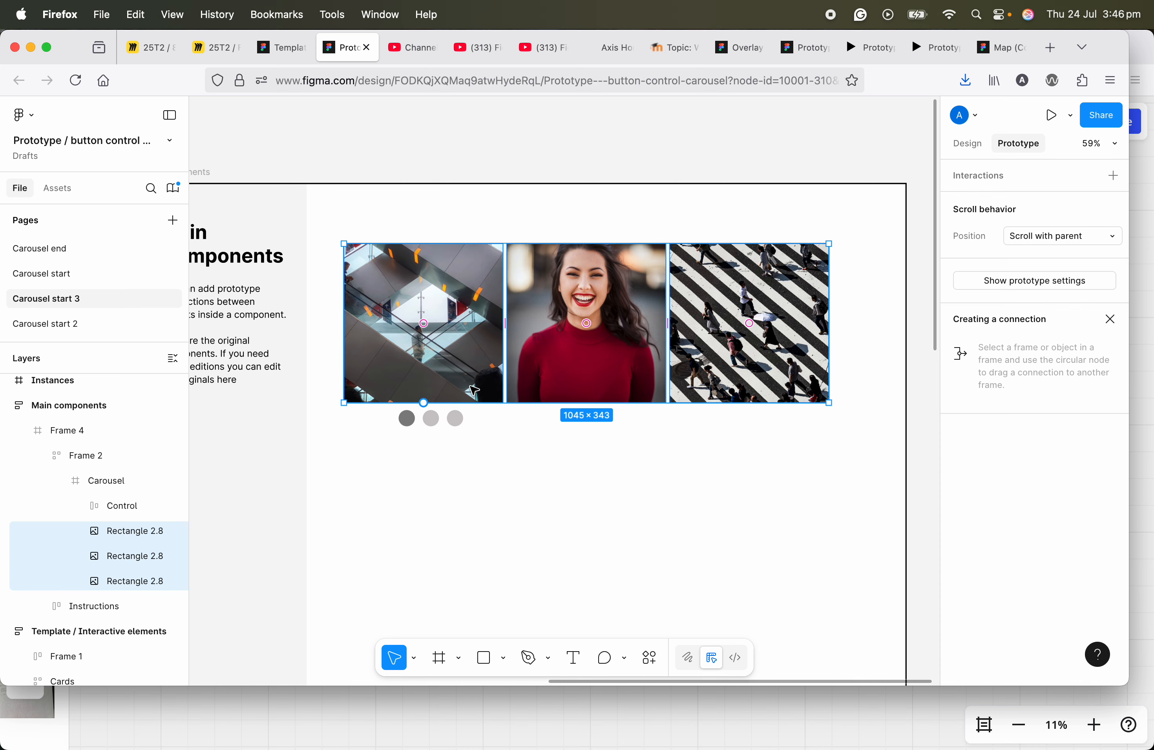
key("alt+8")
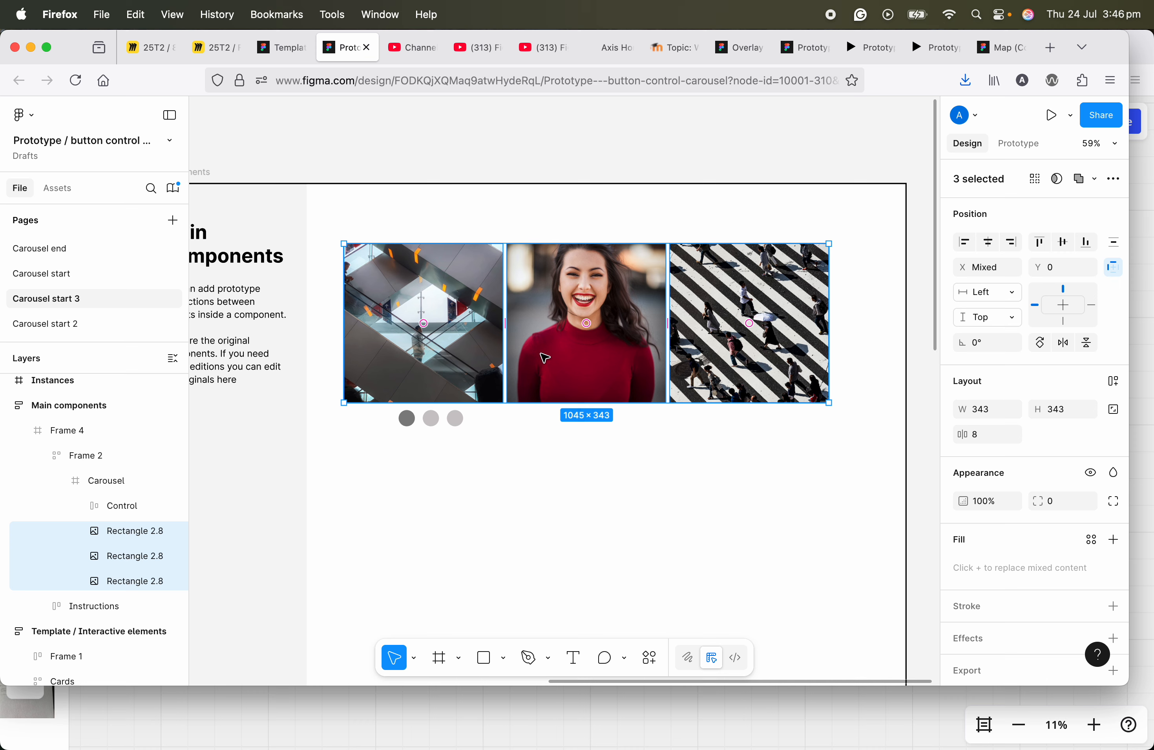
right_click(427, 361)
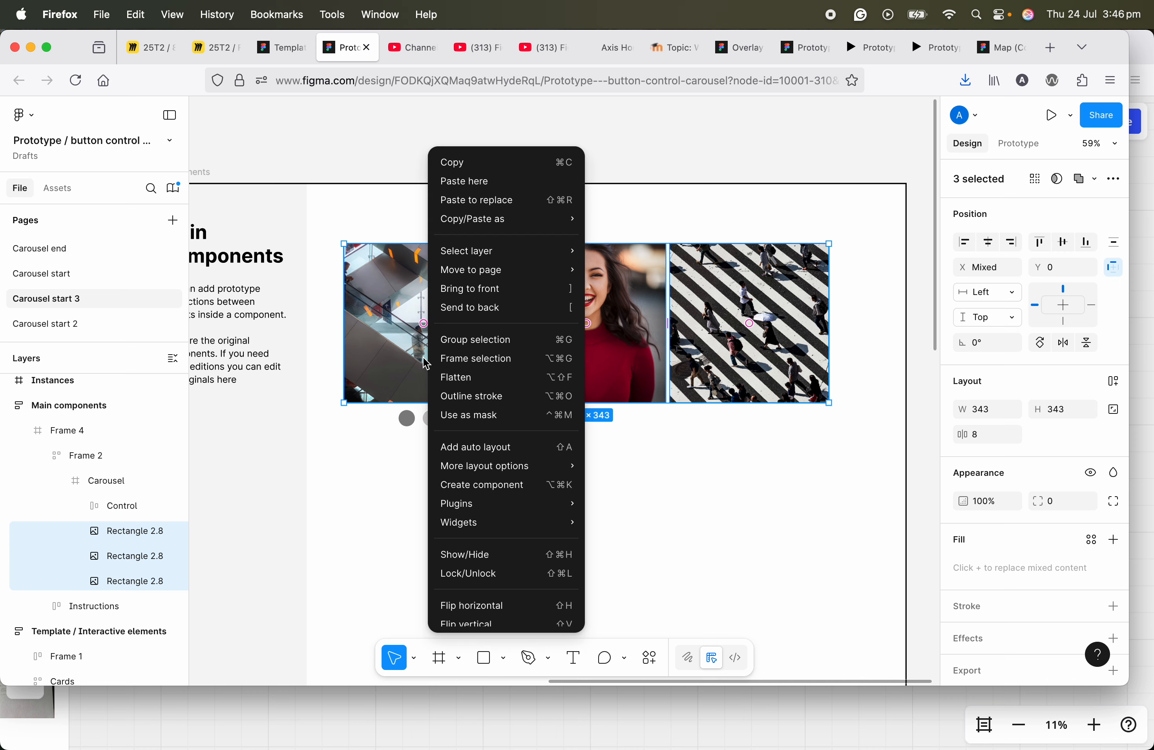
left_click(453, 358)
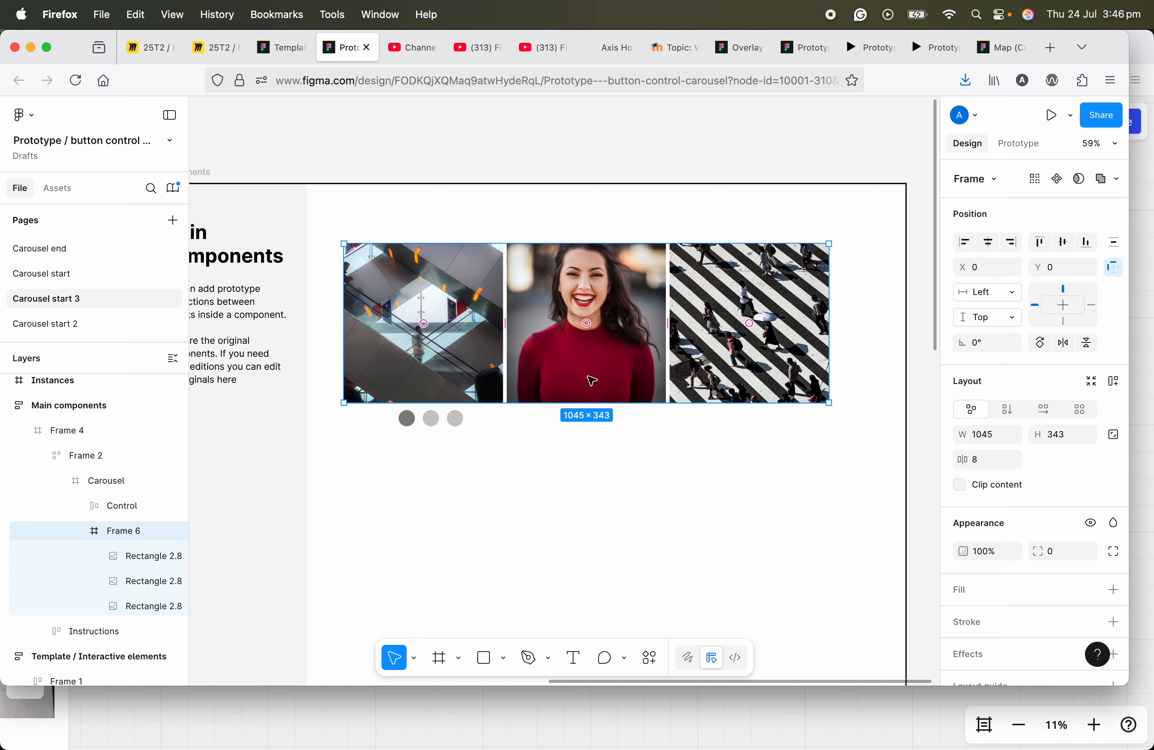
- Rename the new frame around the three pictures as Images
double_click(126, 534)
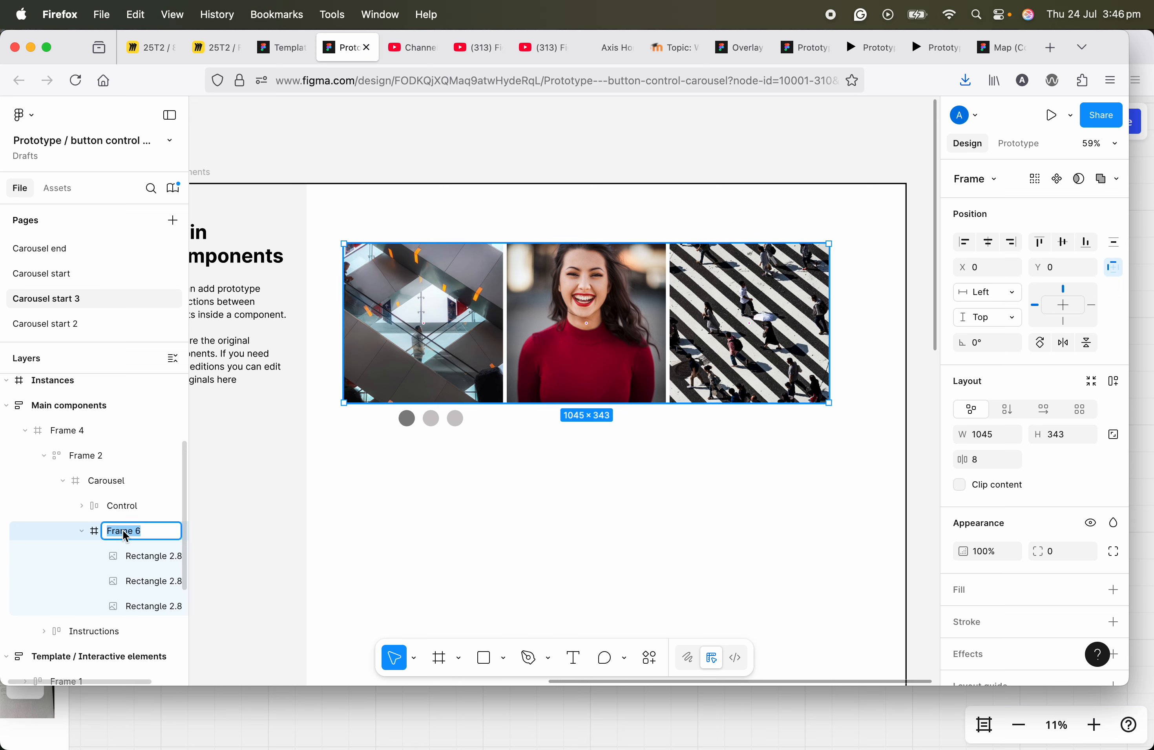
type("Images")
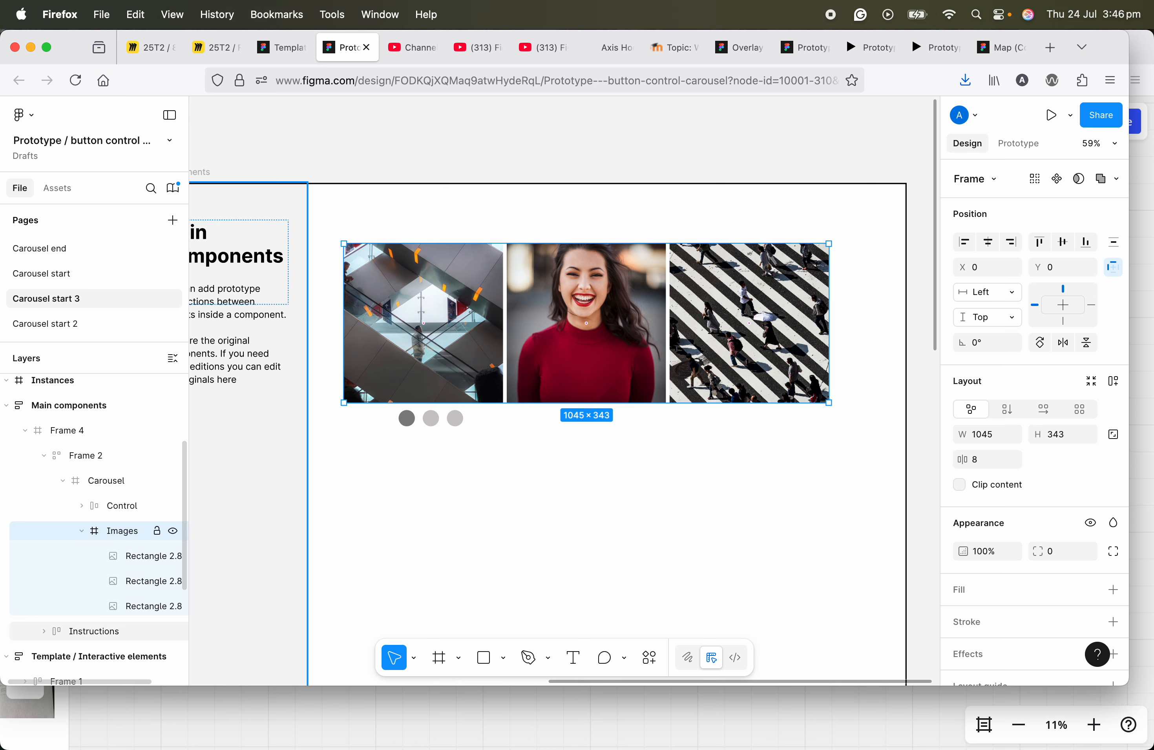
key("Return")
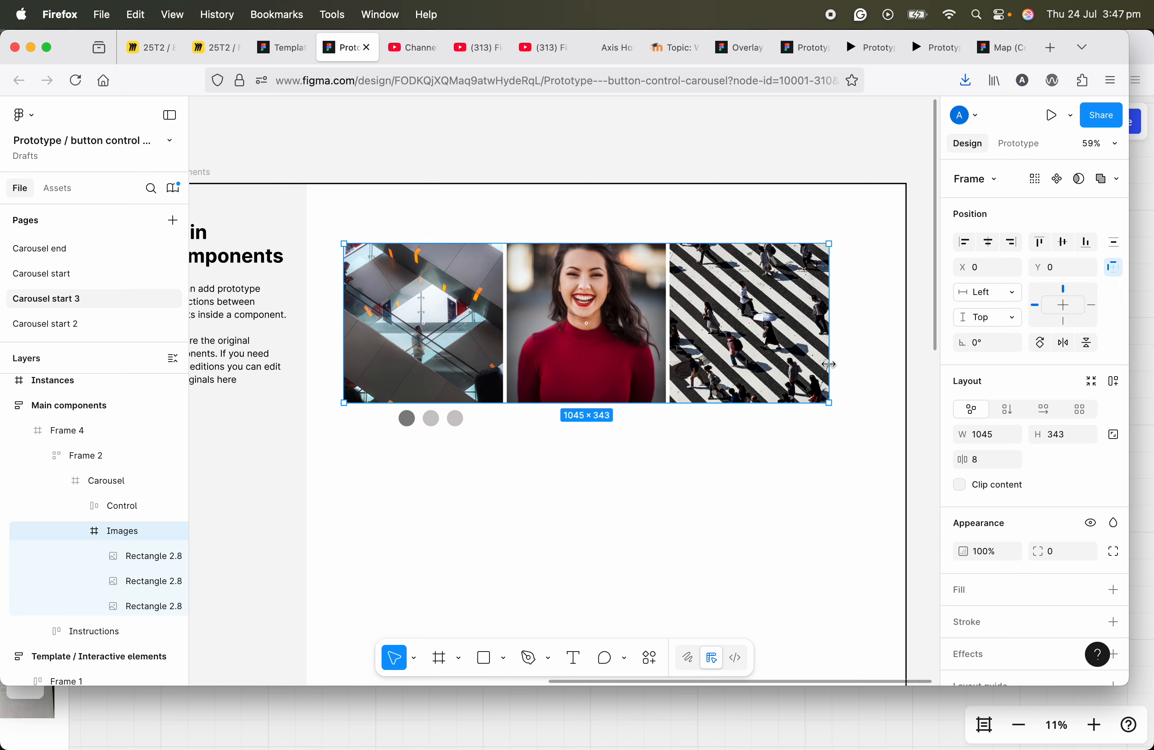
- Narrow the Images frame to a width of 375 from its right edge and enable Clip content
left_click_drag(828, 363, 518, 364)
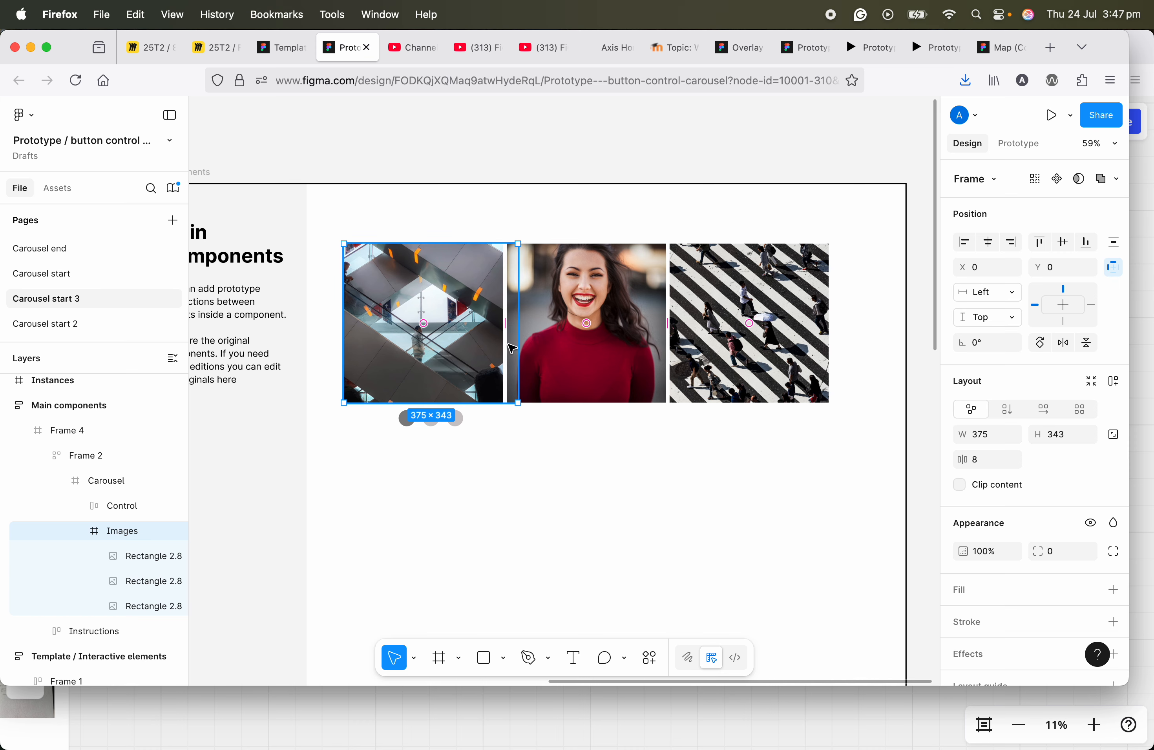
scroll(512, 348, "up", 3)
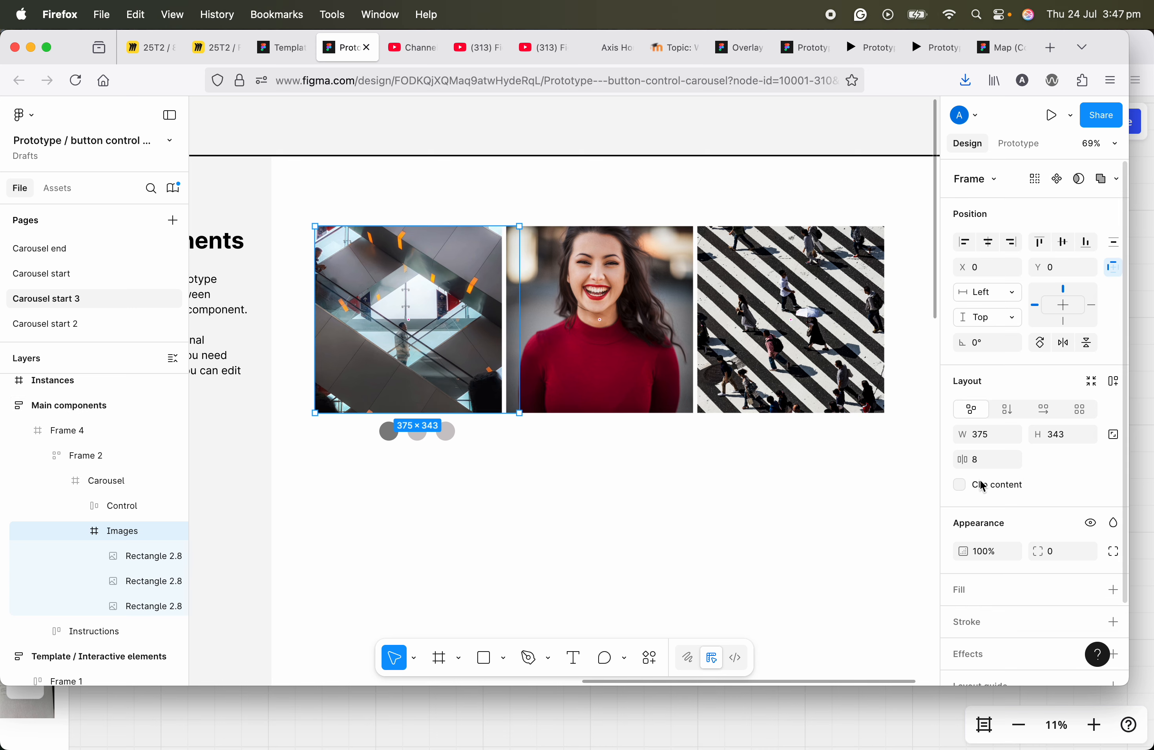
left_click(959, 484)
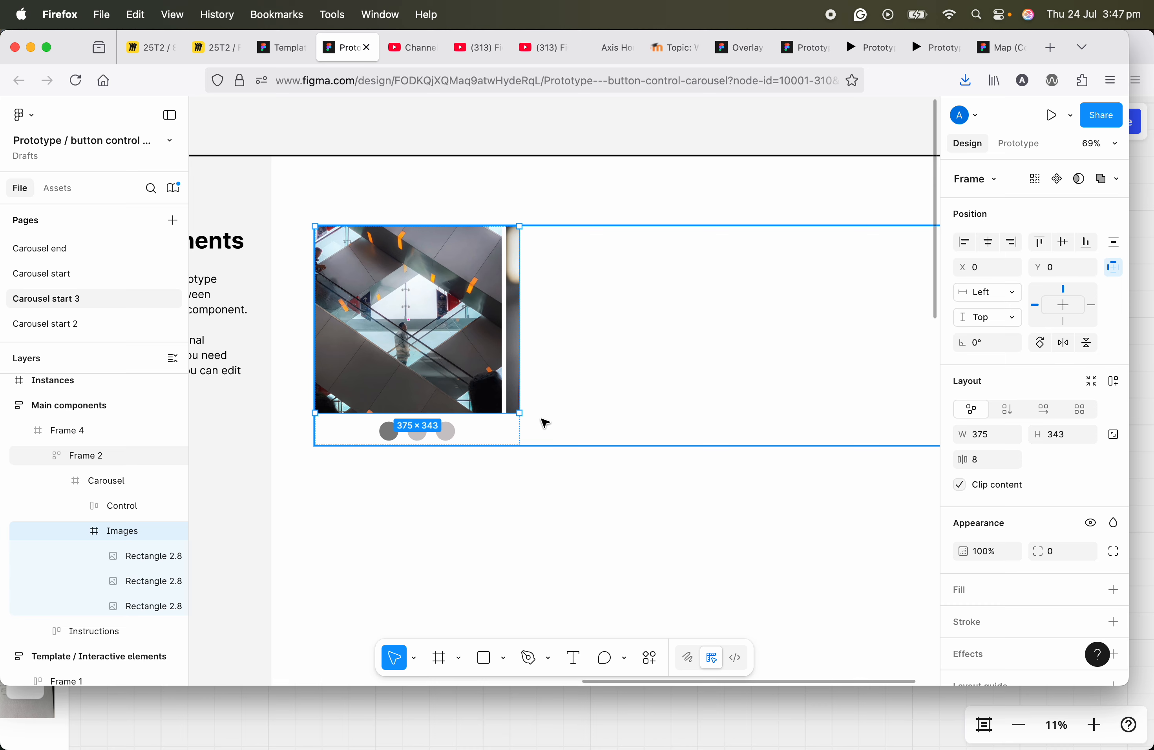
- Turn the Carousel frame containing the Control dots and Images frame into a component
left_click(100, 489)
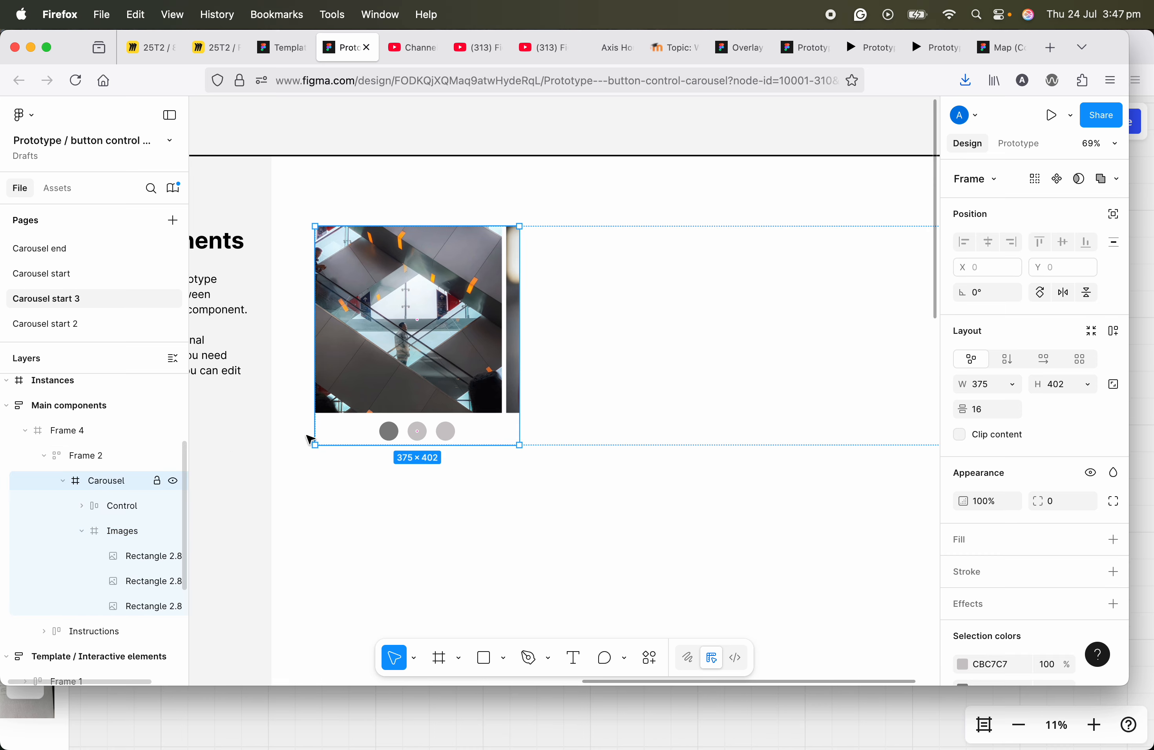
scroll(422, 400, "down", 1)
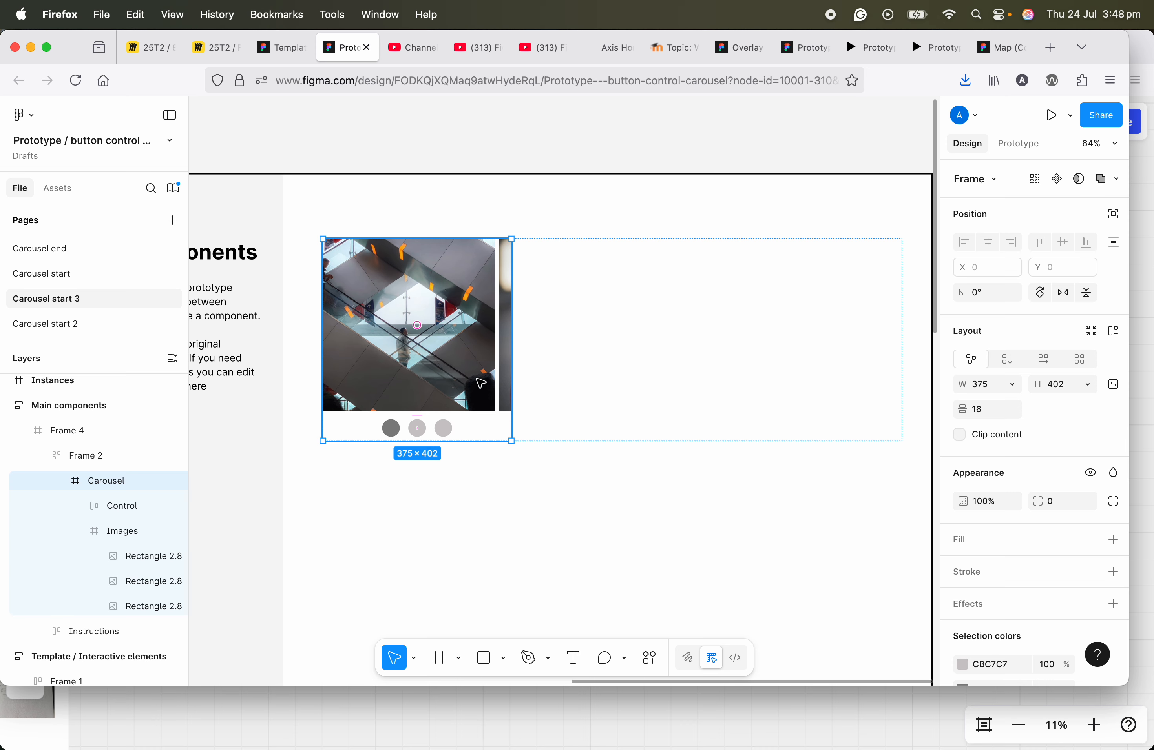
left_click(1058, 183)
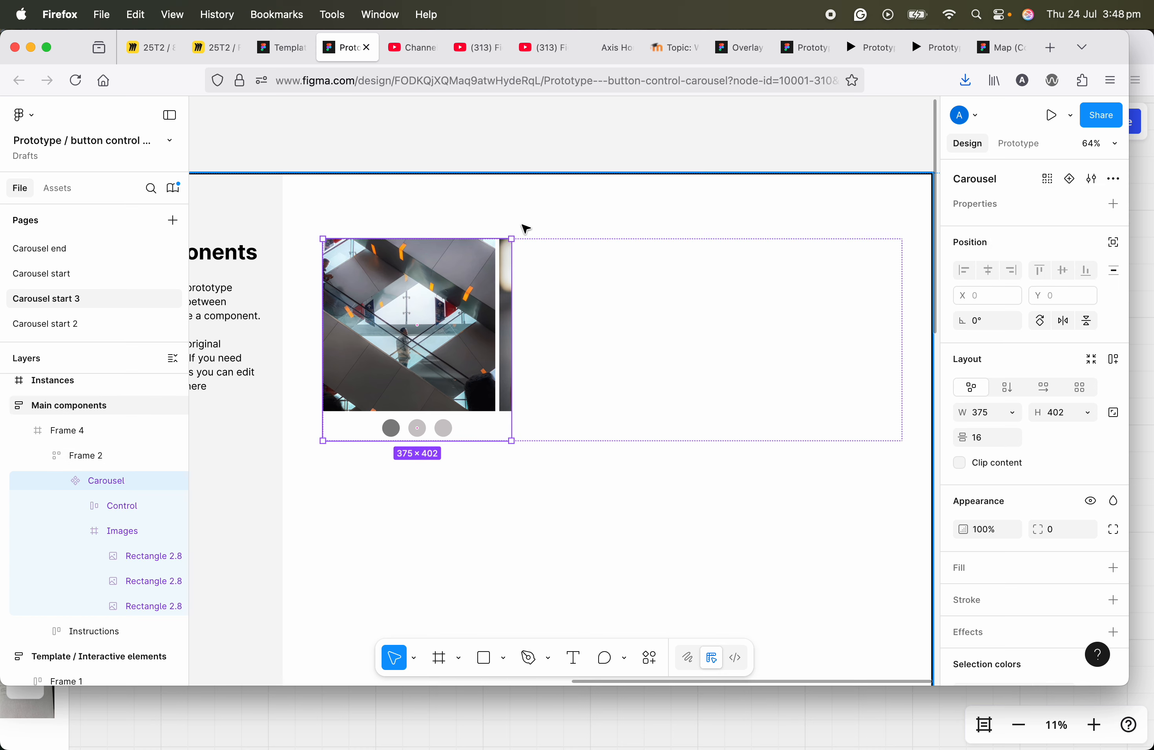
- Add two variants to the Carousel component, giving a set of three
left_click_drag(527, 264, 587, 240)
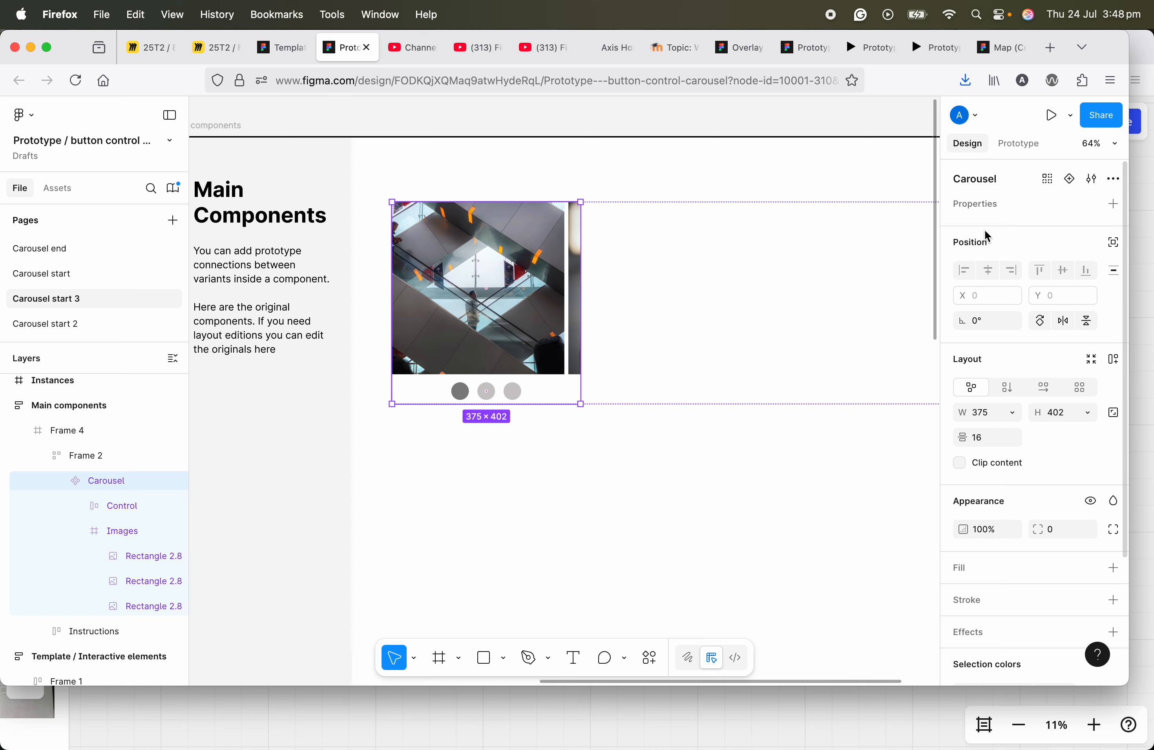
left_click(1070, 183)
scroll(540, 454, "down", 5)
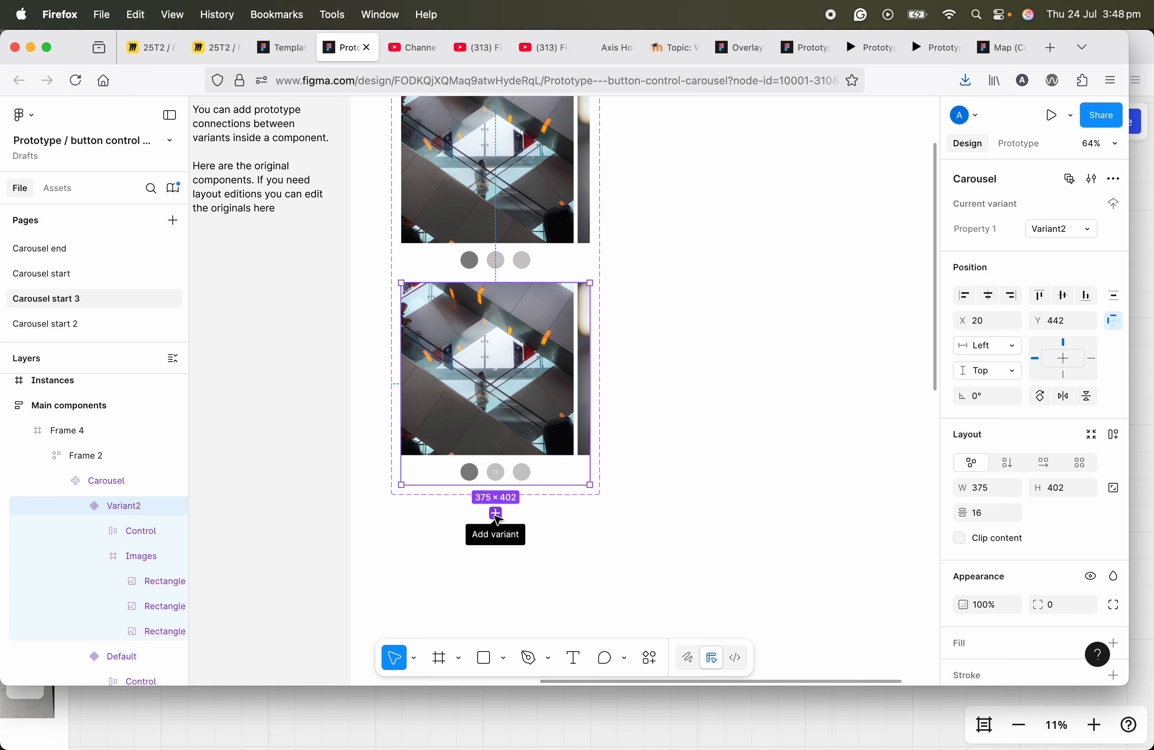
left_click(496, 513)
scroll(510, 414, "down", 2)
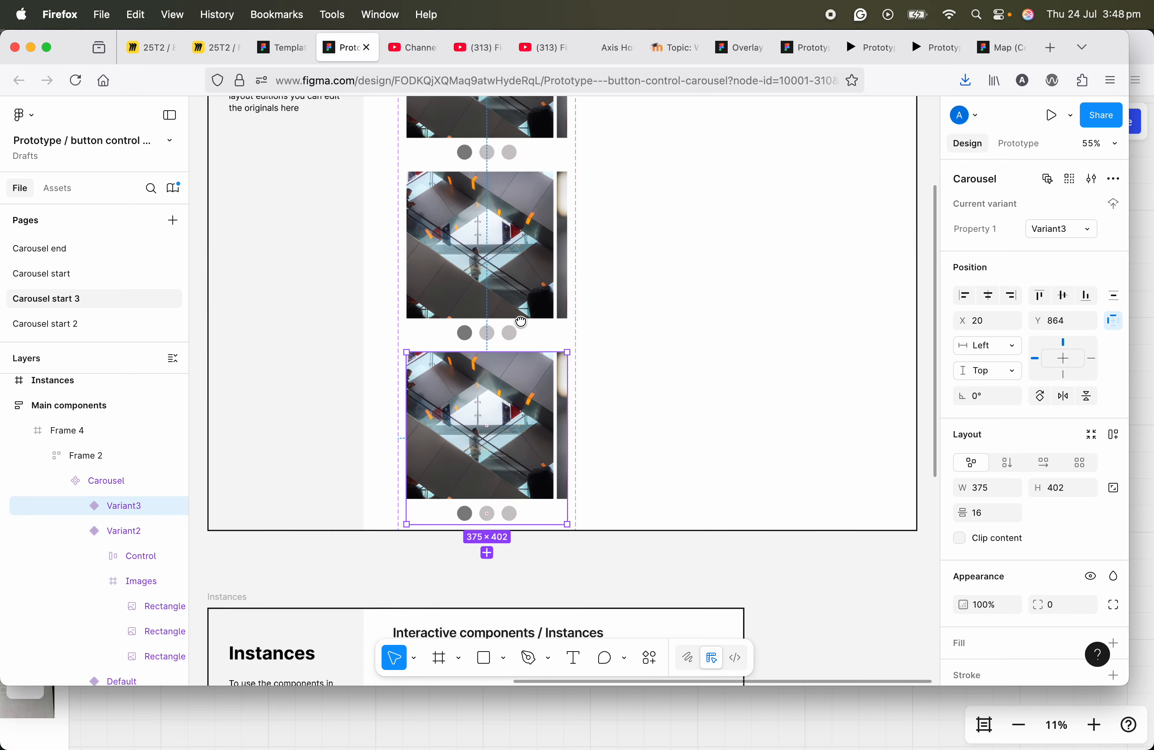
- Examine the Carousel component set and compare the pictures and dots of its Default variant and Variant2
scroll(510, 414, "up", 3)
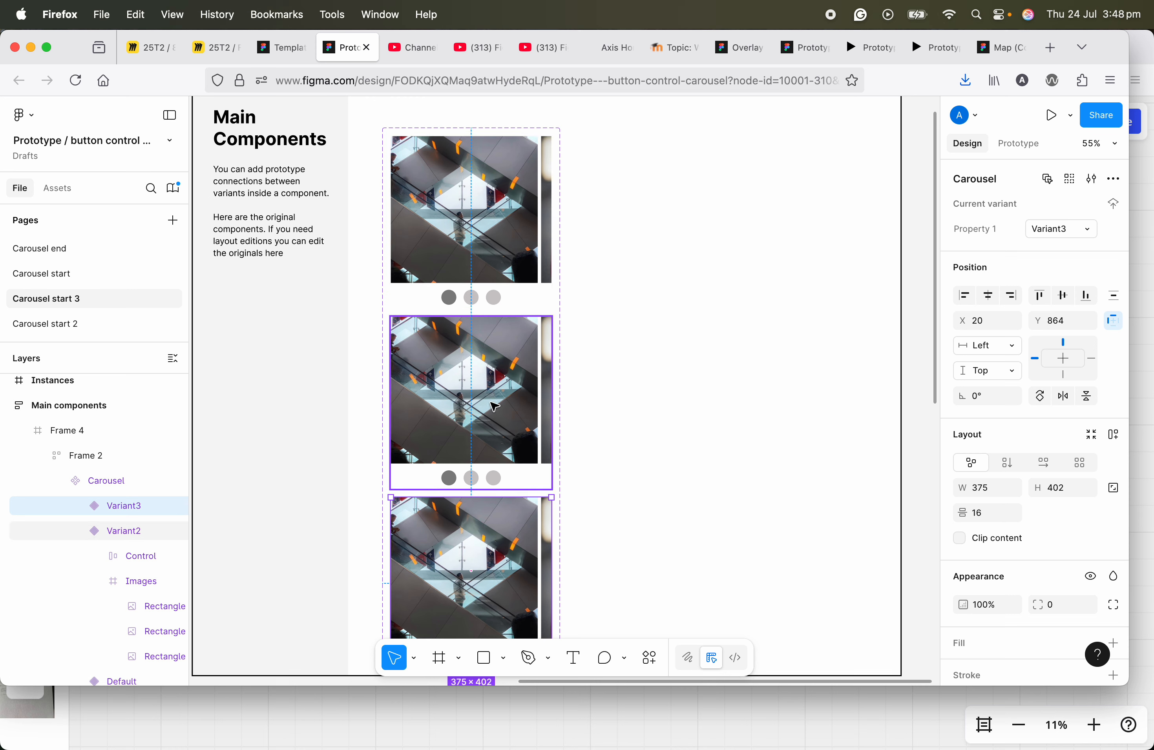
left_click_drag(486, 444, 495, 411)
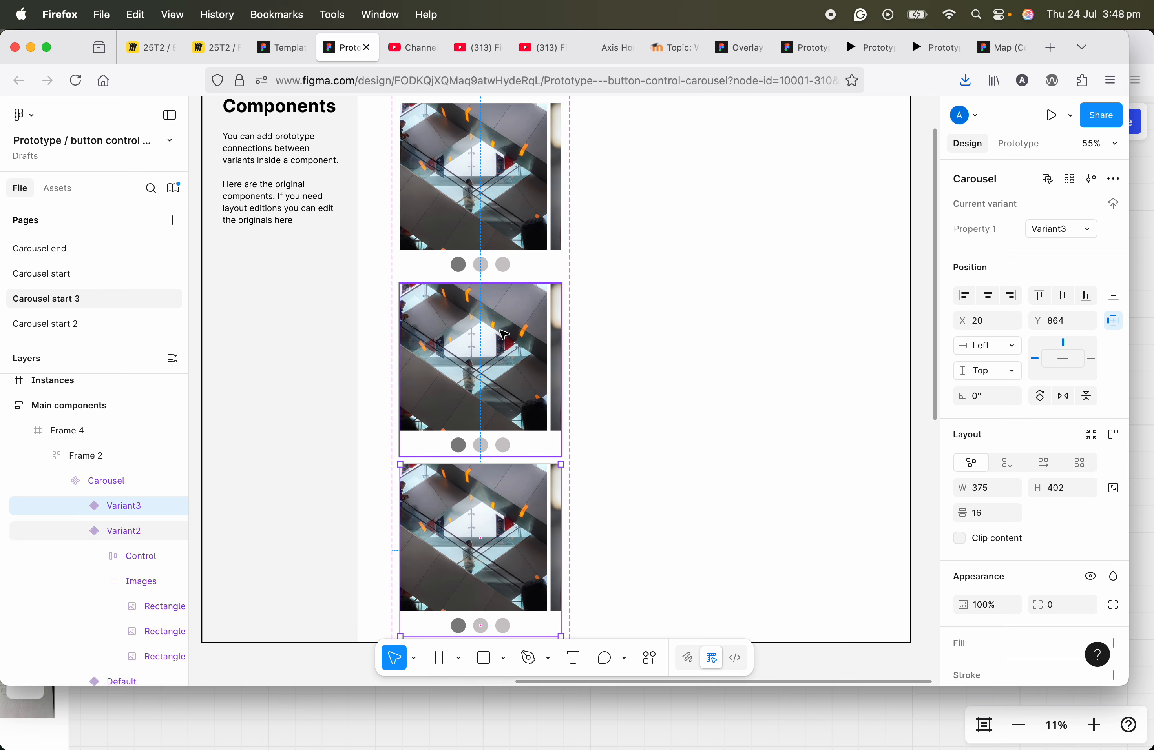
scroll(502, 298, "up", 2)
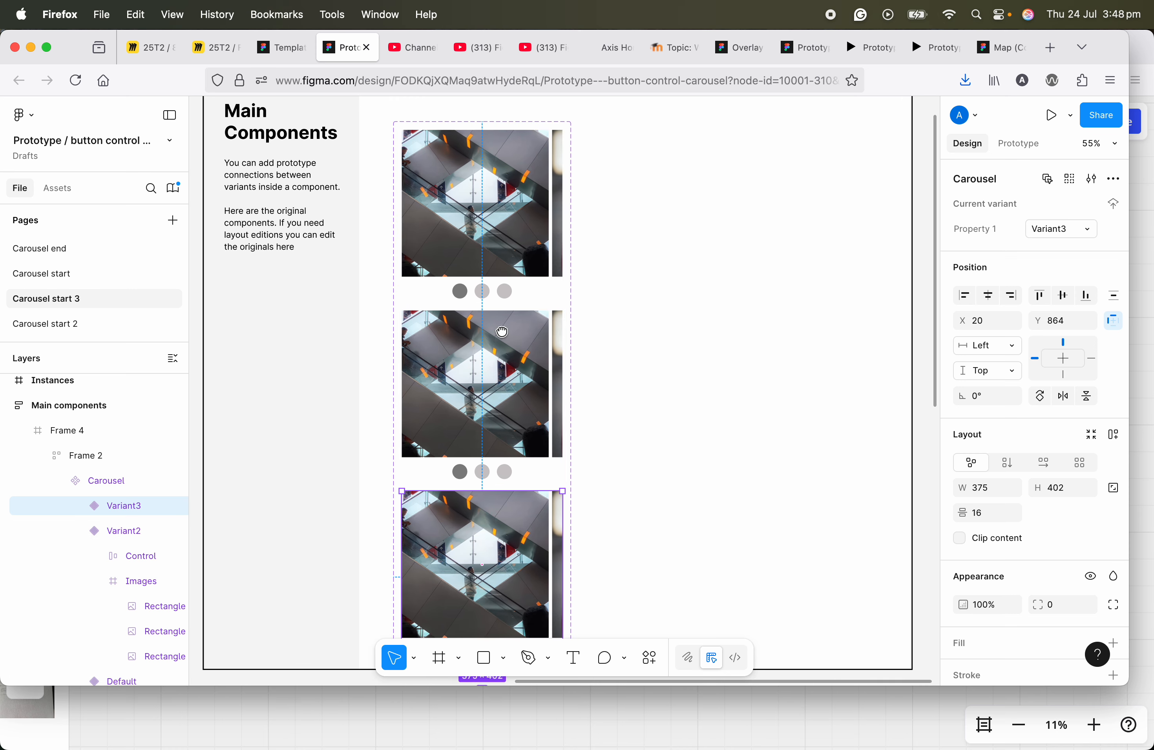
left_click(395, 298)
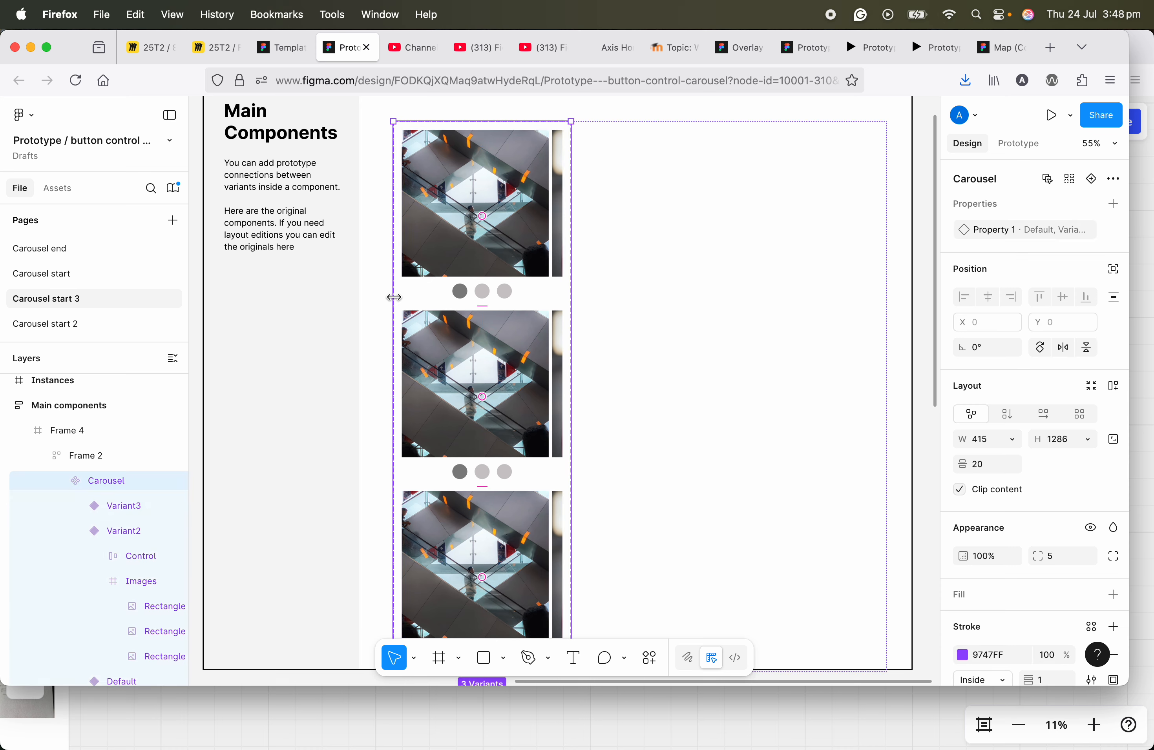
left_click(483, 256)
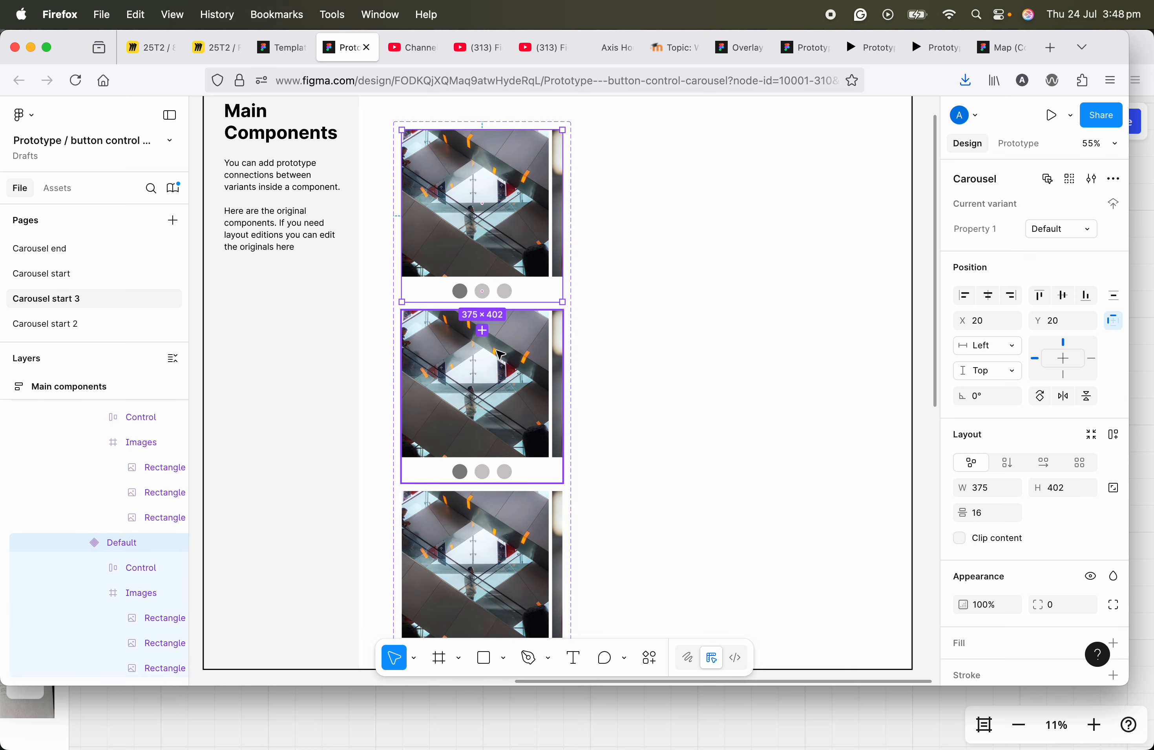
left_click(499, 315)
scroll(492, 280, "up", 3)
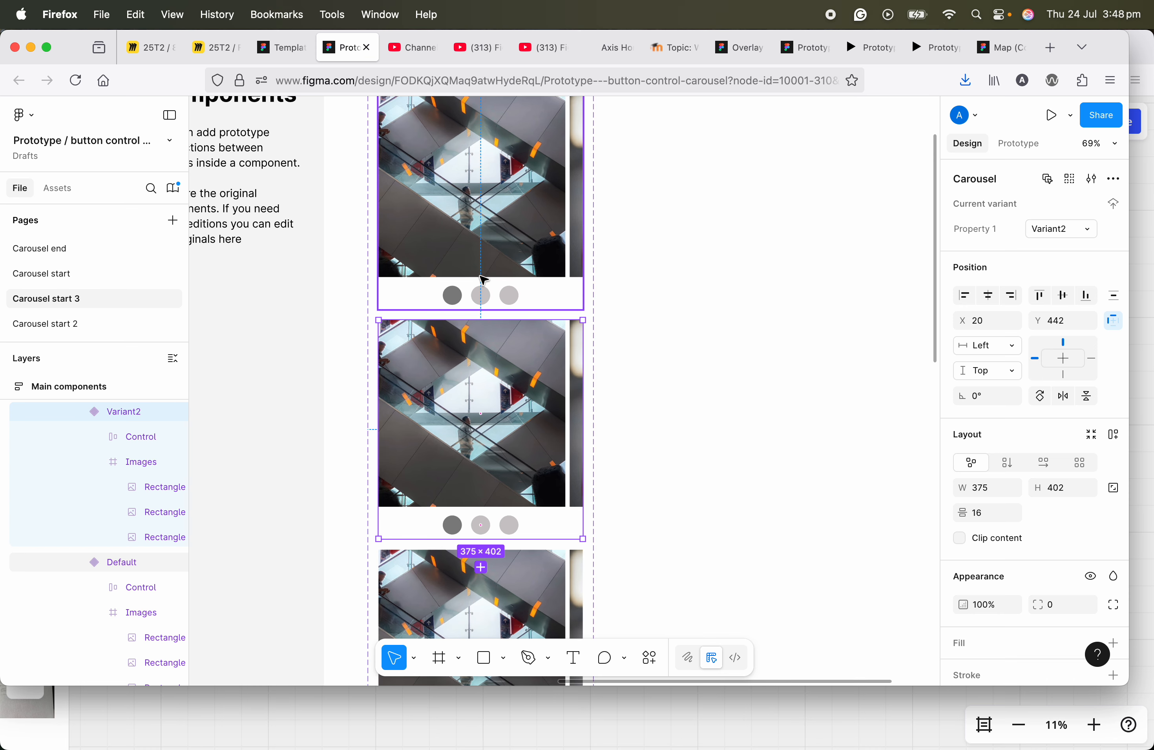
scroll(480, 296, "up", 1)
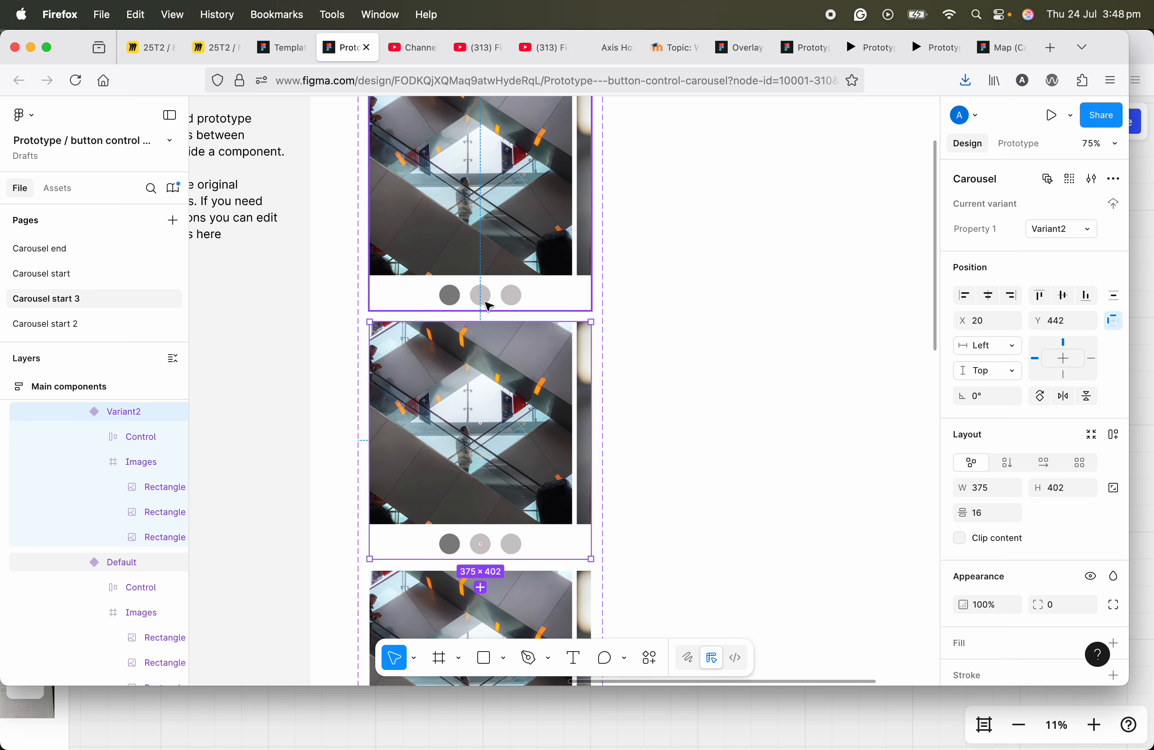
scroll(480, 296, "down", 1)
scroll(476, 299, "up", 1)
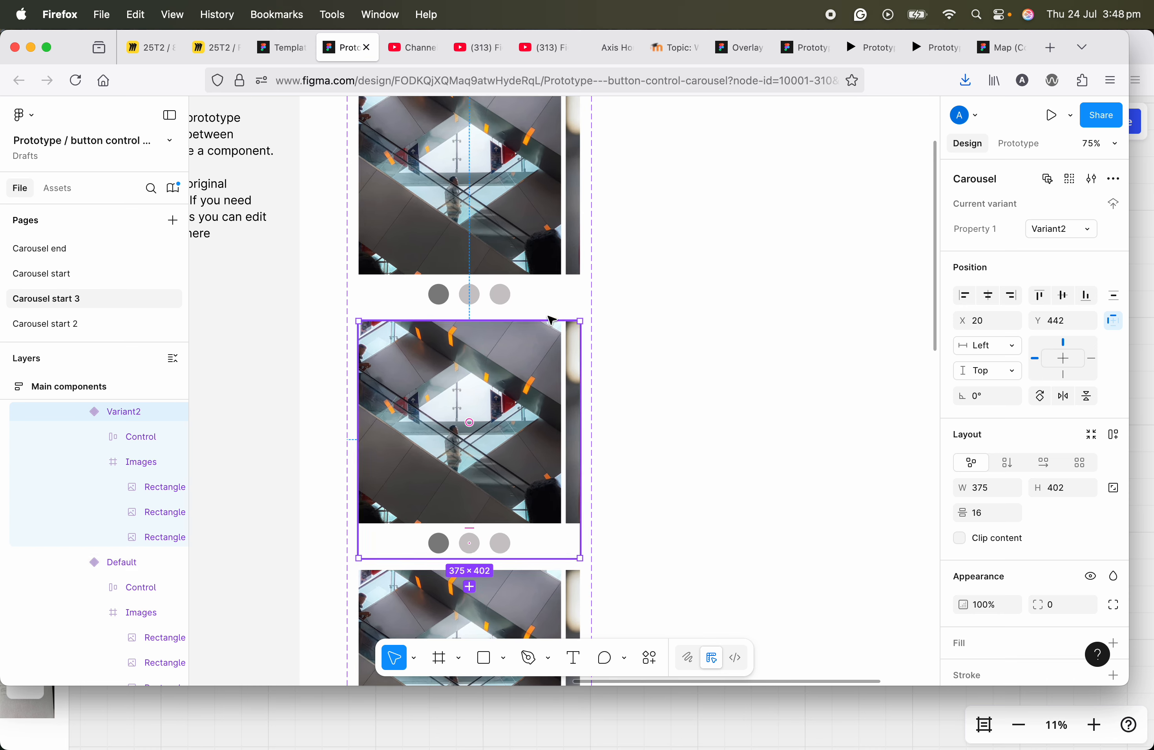
scroll(539, 293, "down", 3)
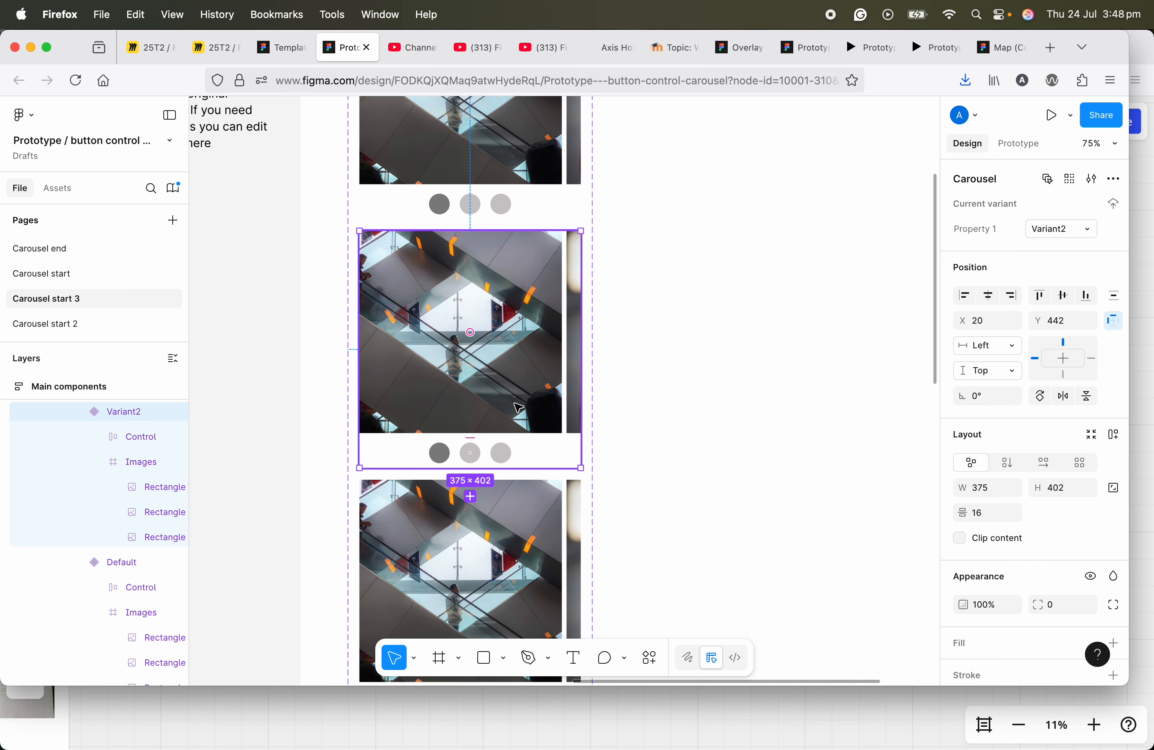
scroll(507, 402, "down", 2)
scroll(506, 380, "up", 1)
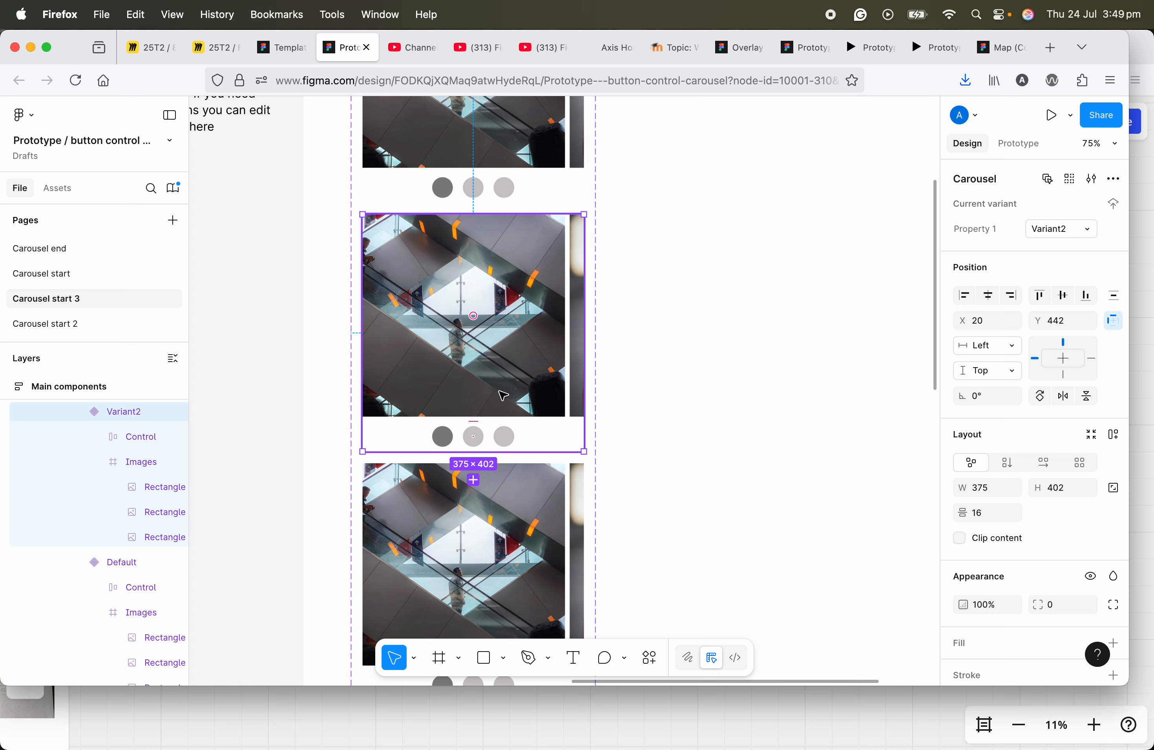
- Shift the three Rectangle 2.8 images inside Variant2's Images frame leftward together until the portrait of the woman is centred
double_click(504, 395)
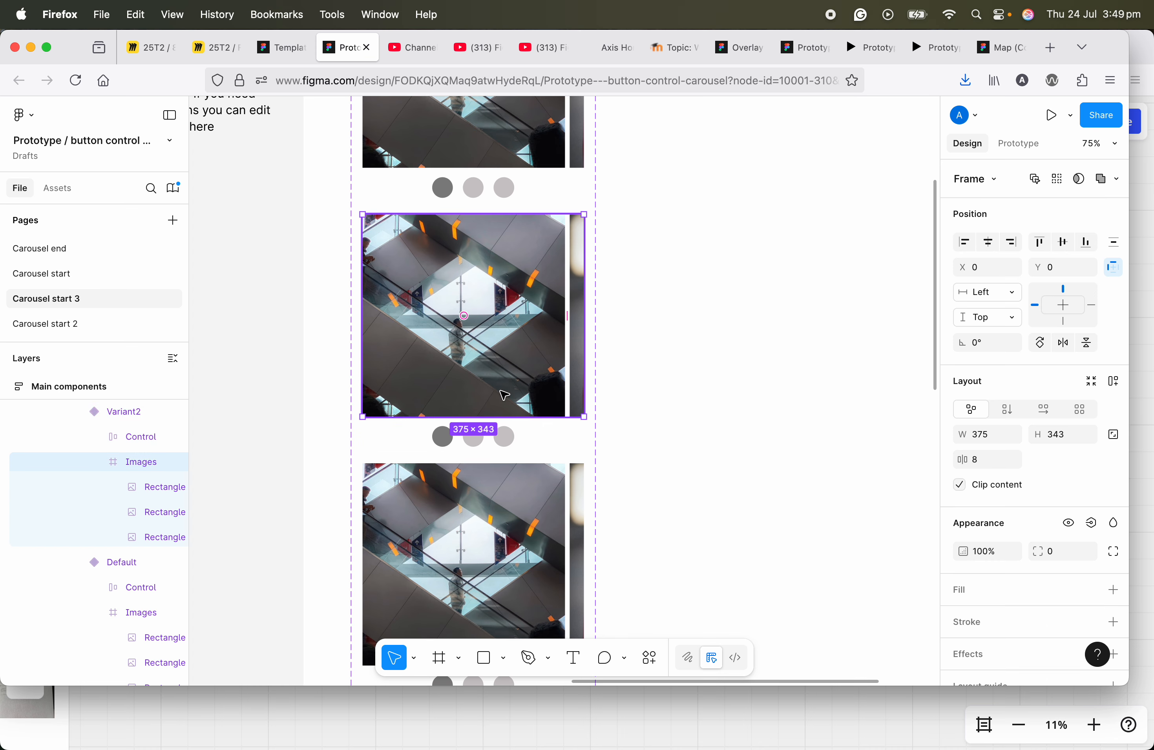
left_click(558, 385)
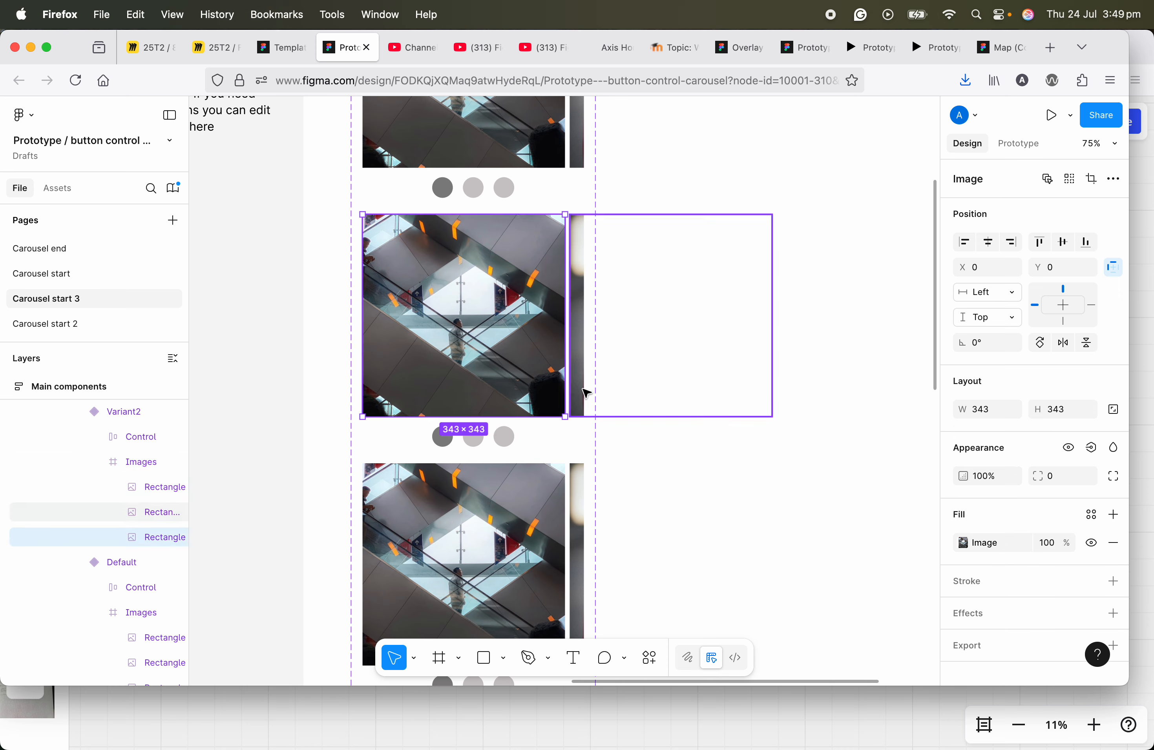
left_click(584, 391)
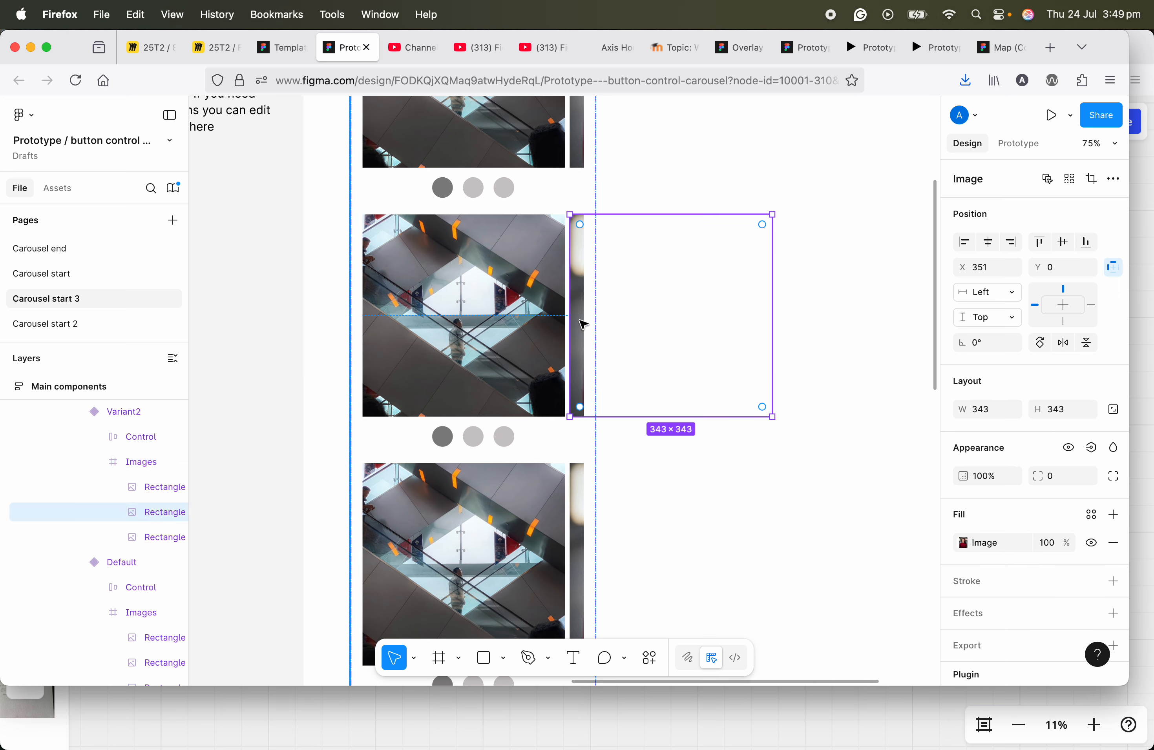
scroll(151, 478, "down", 1)
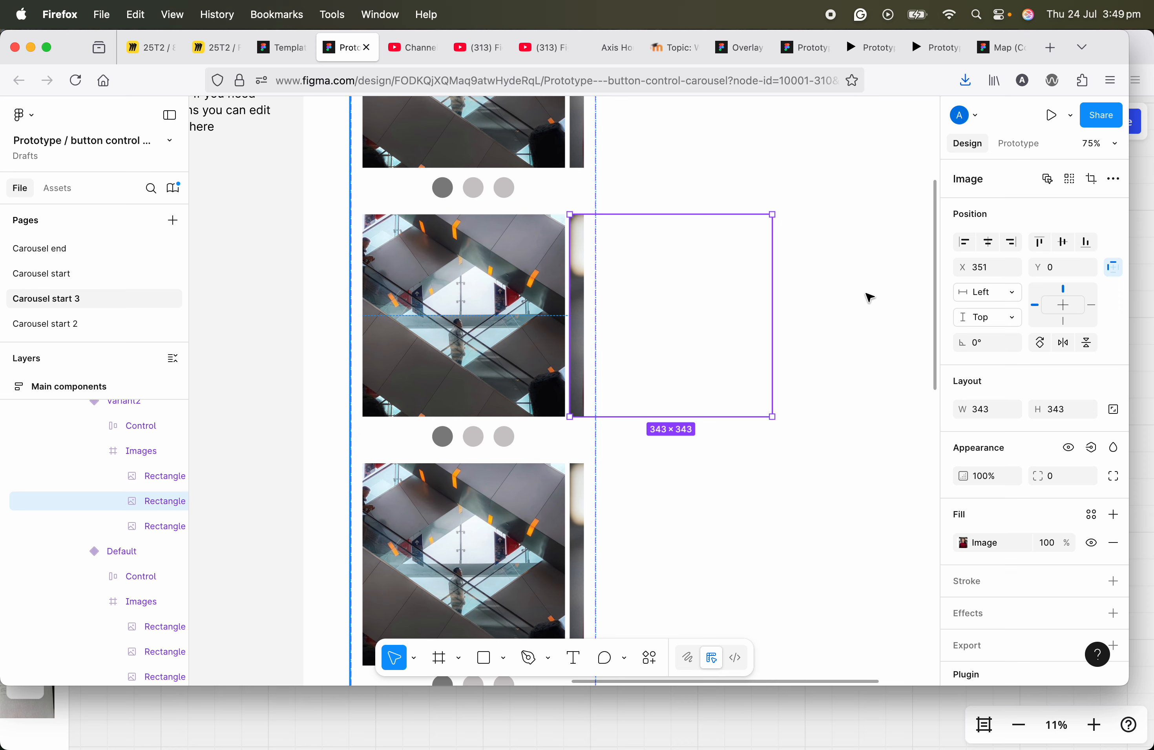
left_click(505, 366)
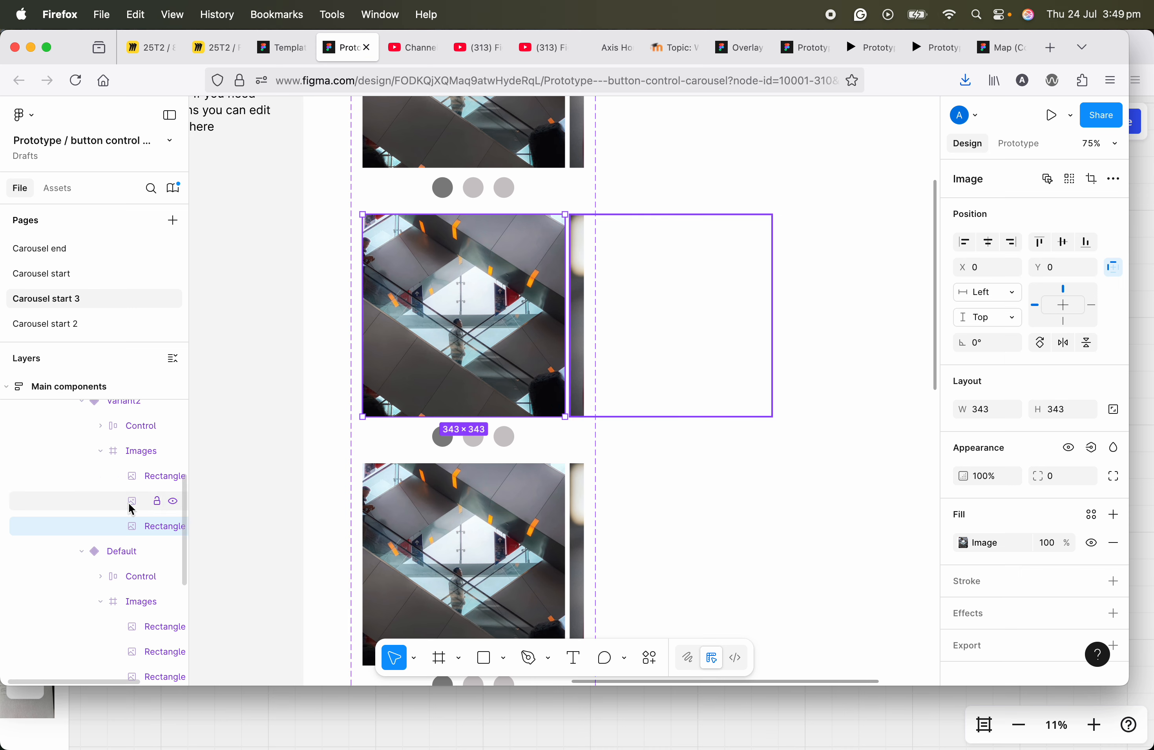
left_click(146, 482, "shift")
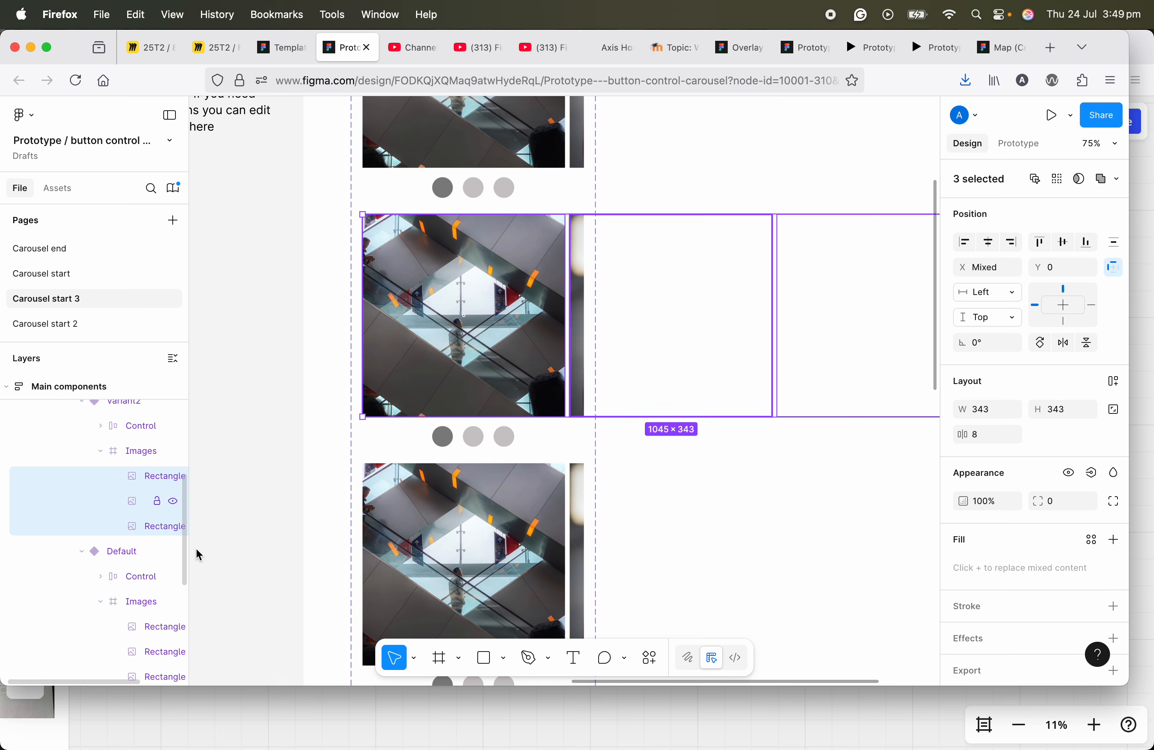
left_click_drag(189, 620, 283, 615)
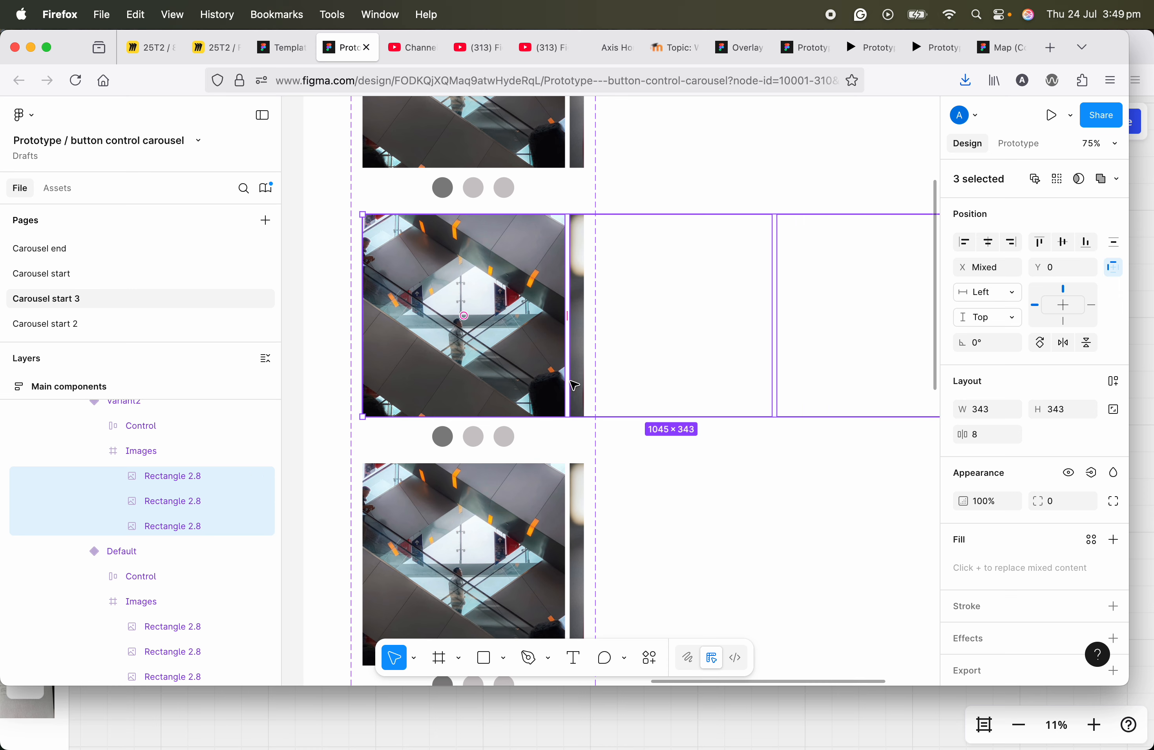
left_click_drag(579, 385, 386, 367)
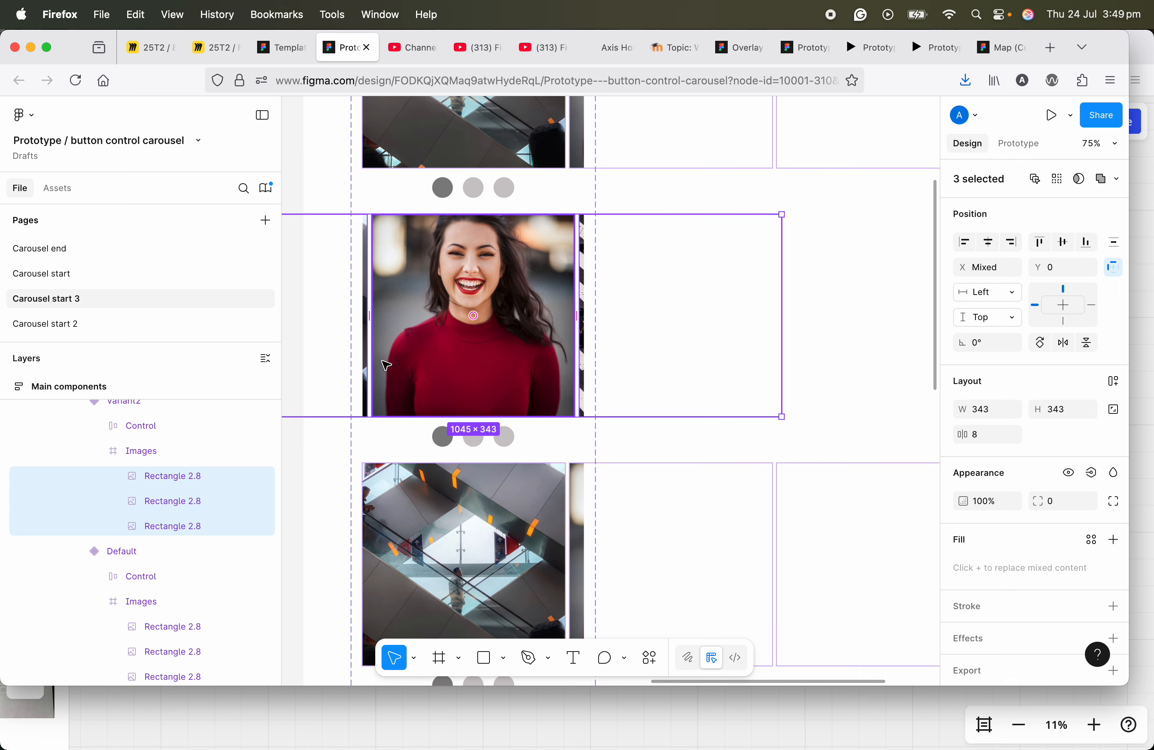
- Select all three Rectangle 2.8 images inside the Images frame of Variant3
scroll(486, 385, "down", 5)
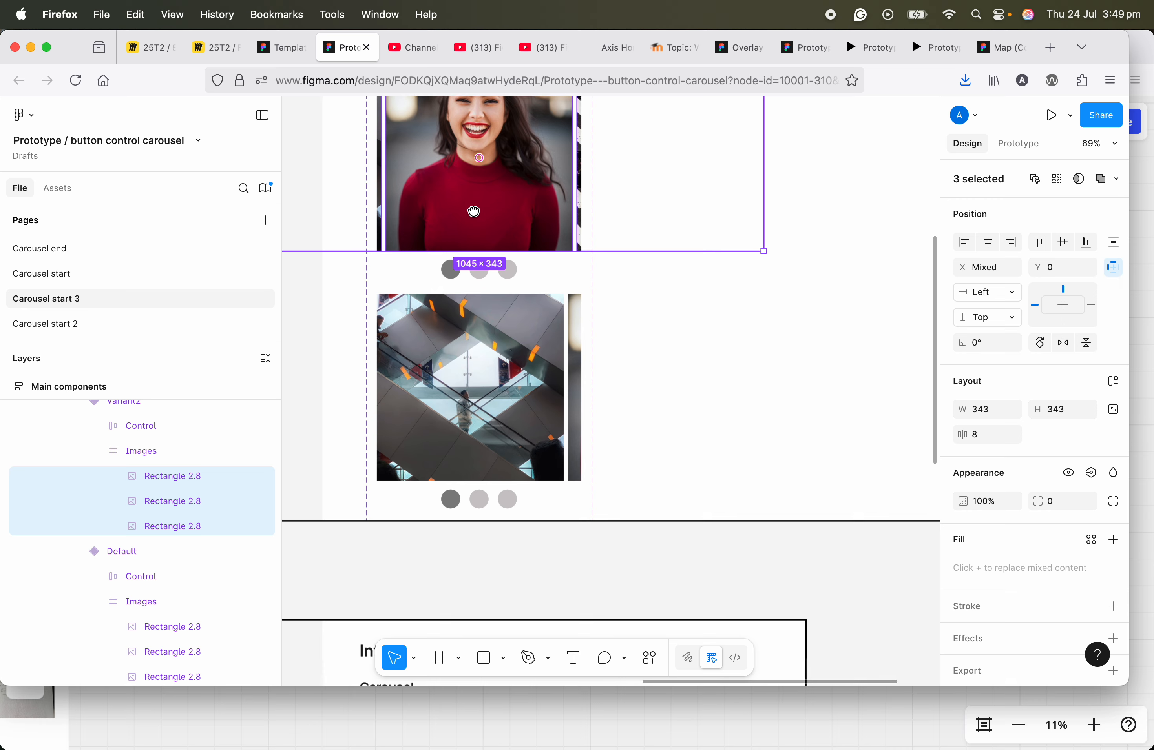
double_click(452, 381)
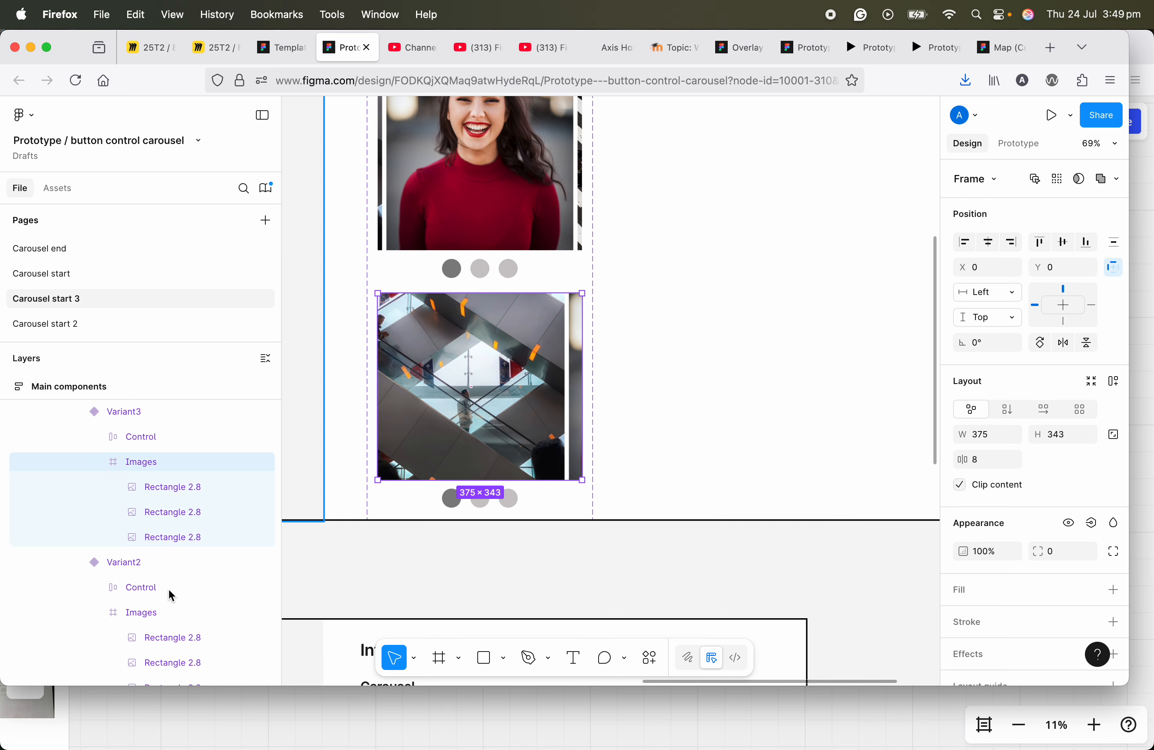
left_click(148, 488)
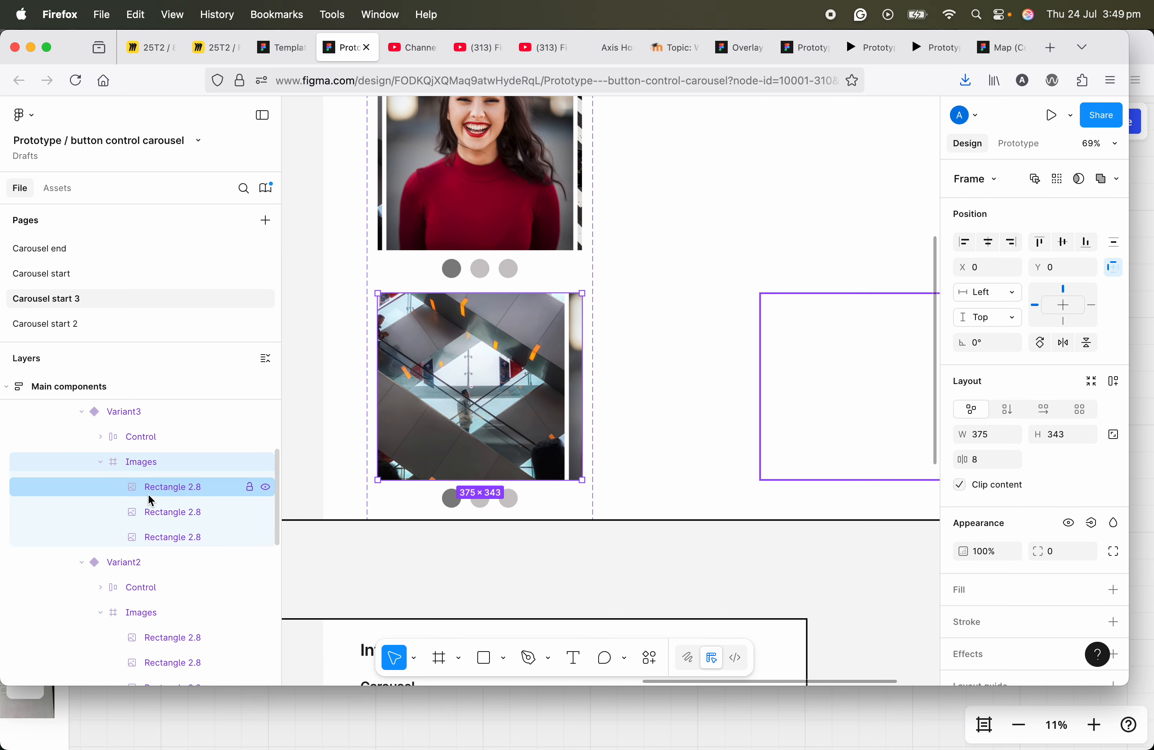
left_click(135, 460)
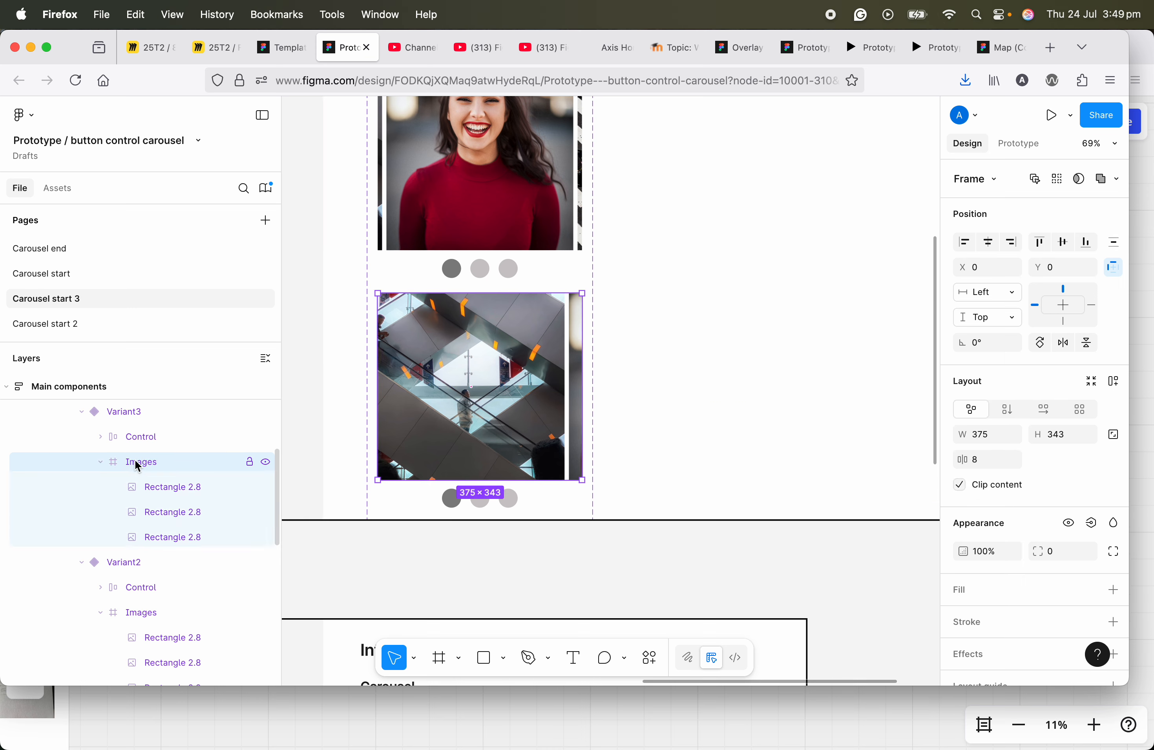
left_click_drag(469, 458, 429, 461)
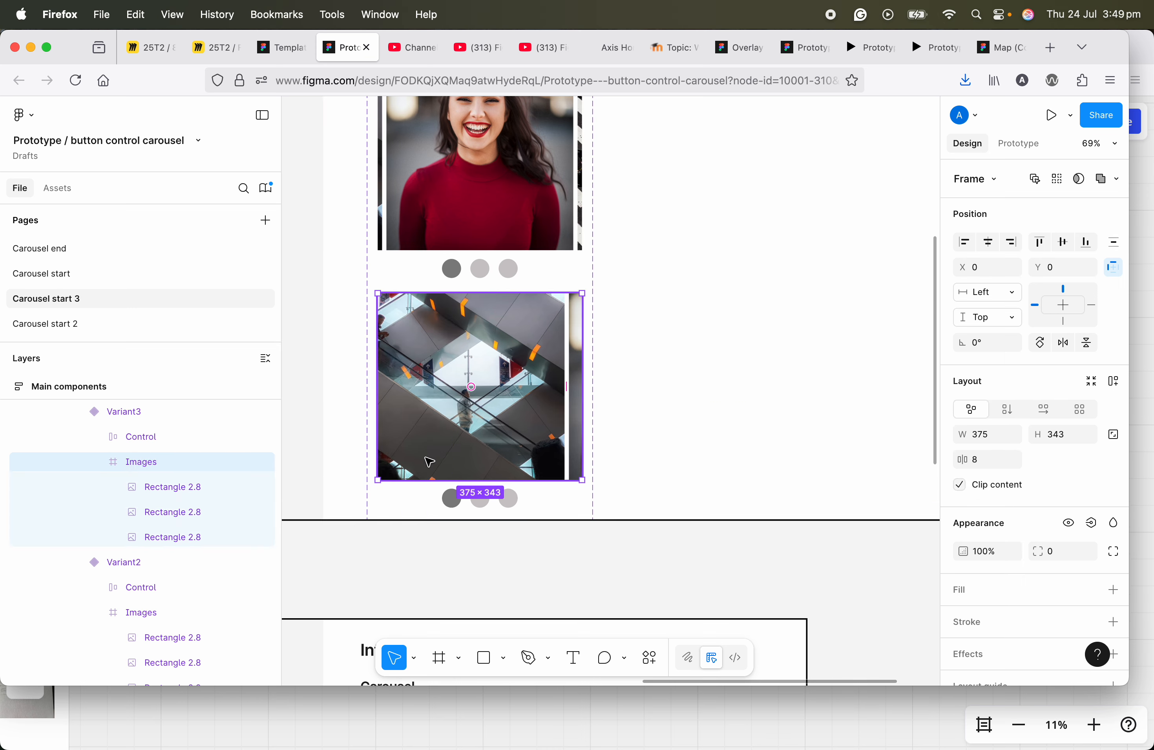
left_click(188, 487)
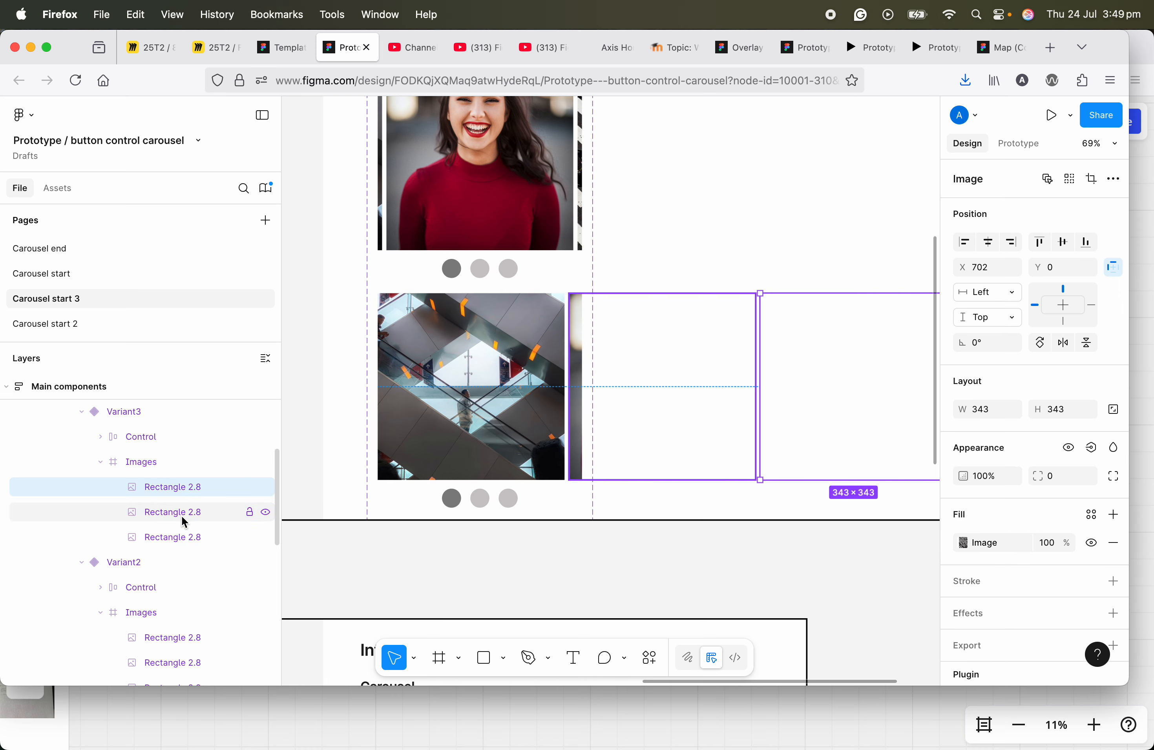
left_click(175, 538, "shift")
left_click_drag(576, 426, 394, 424)
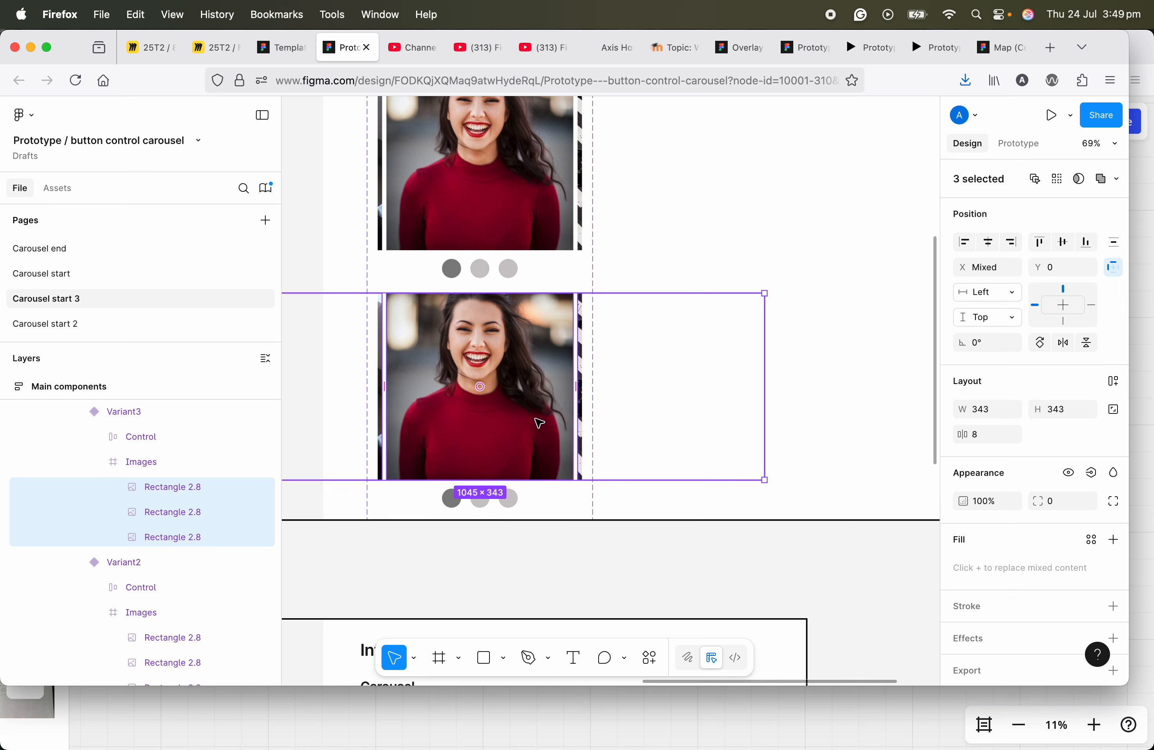
key("super+z")
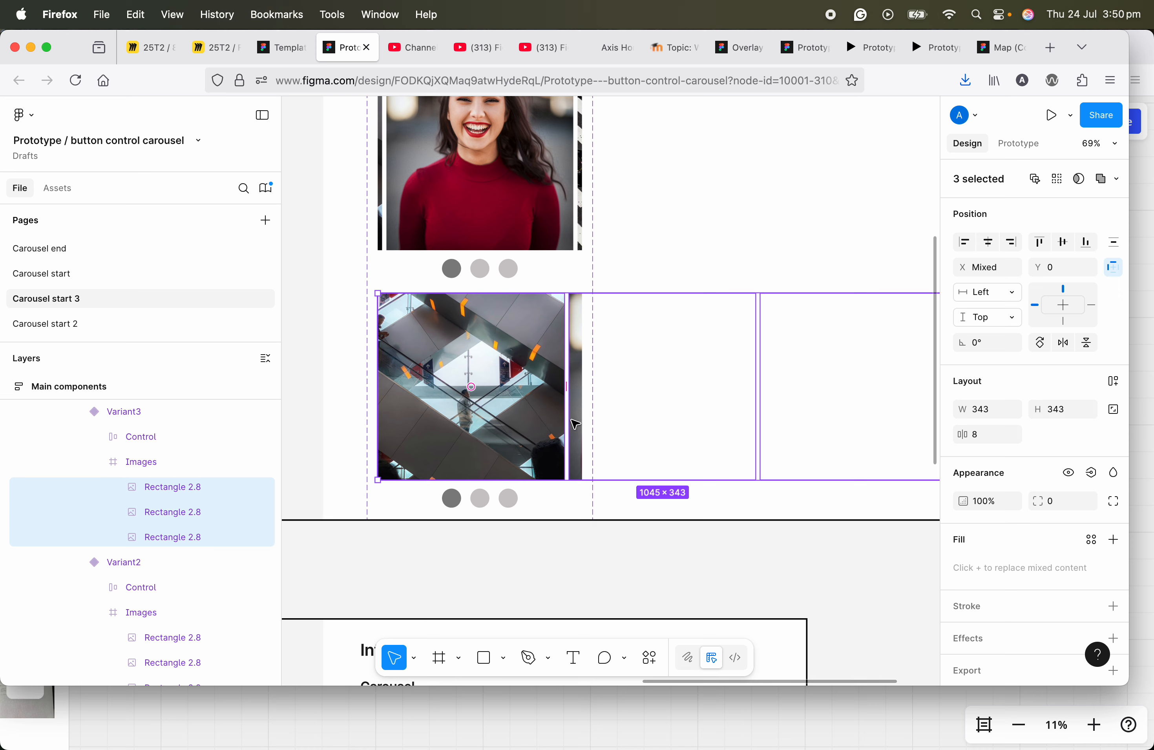
left_click_drag(575, 425, 359, 417)
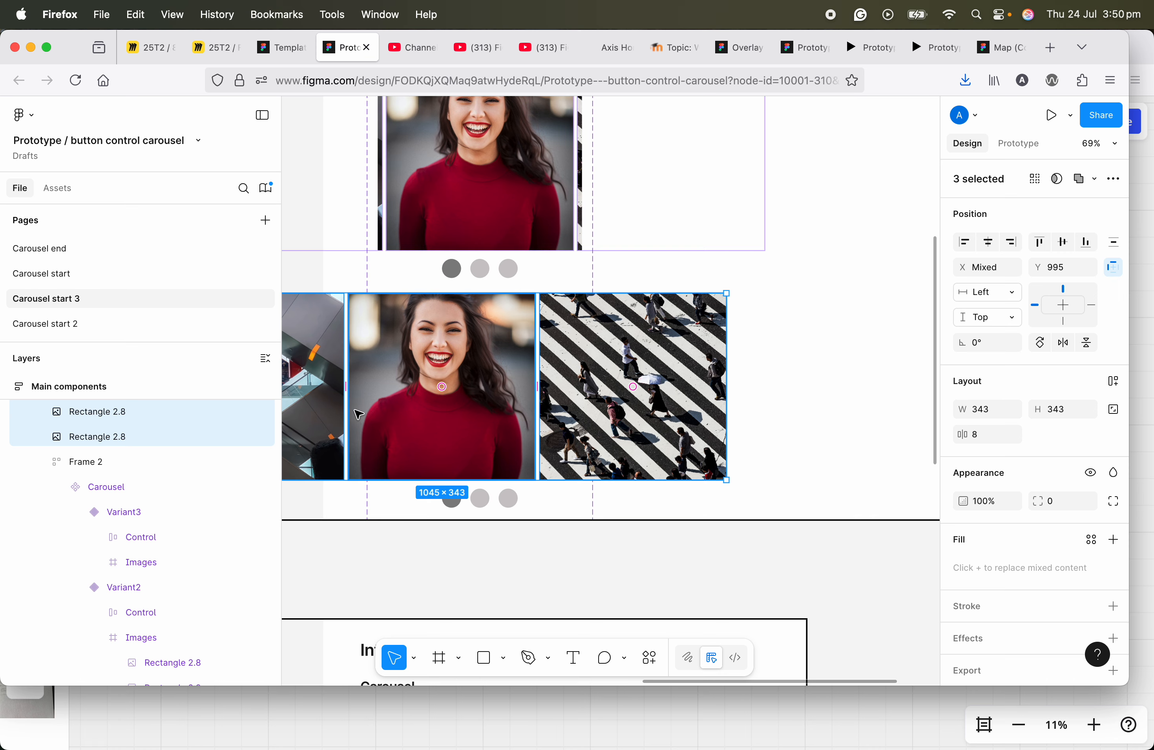
key("super+z")
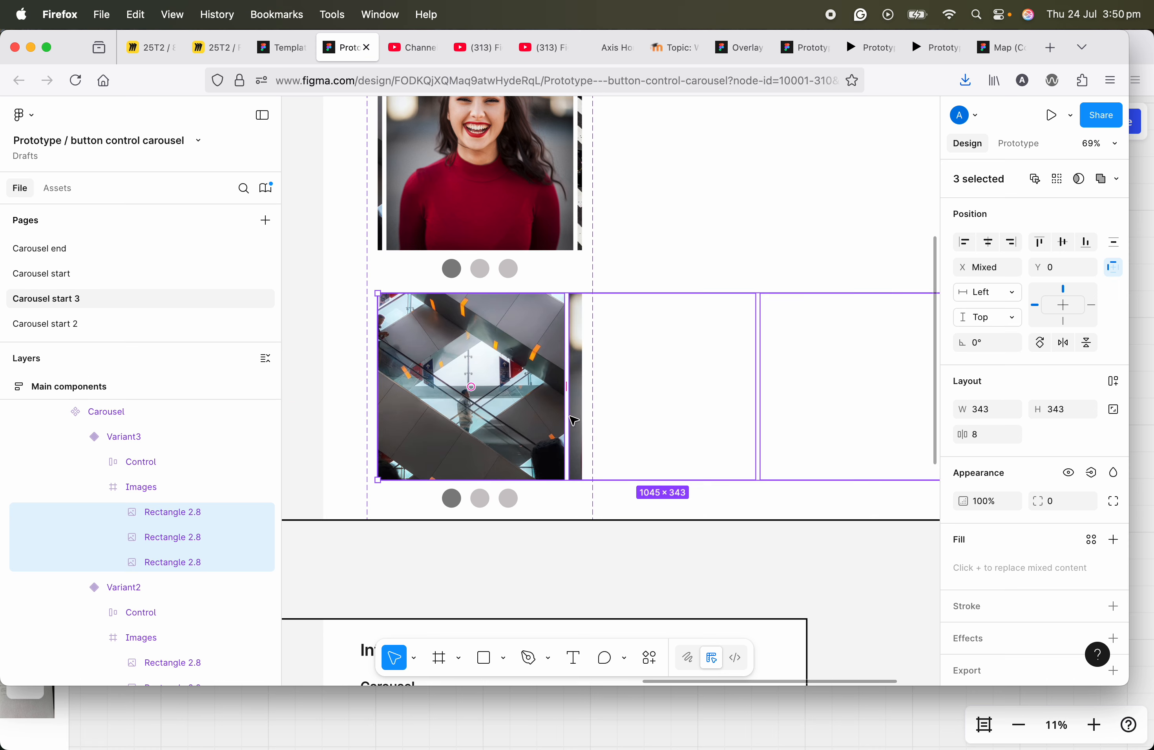
- Shift the three images in Variant3 leftward within the Images frame until the zebra crossing picture is centred
left_click_drag(574, 420, 395, 401)
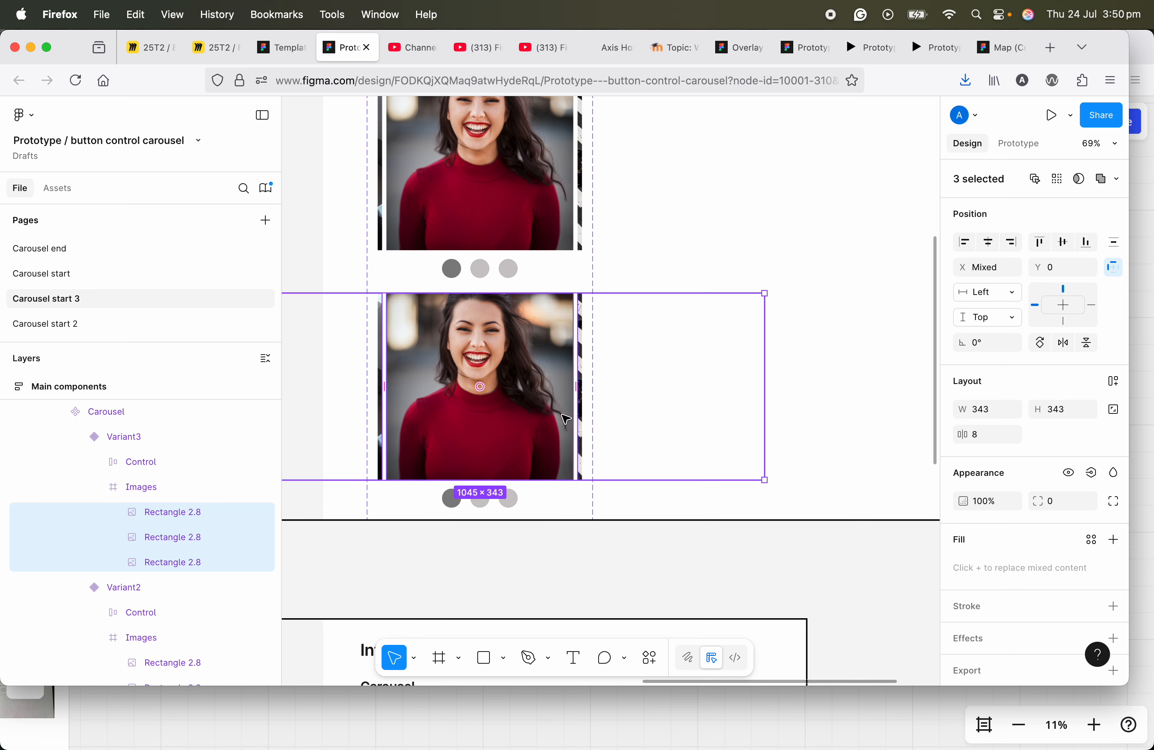
left_click_drag(563, 419, 385, 410)
left_click_drag(494, 410, 484, 405)
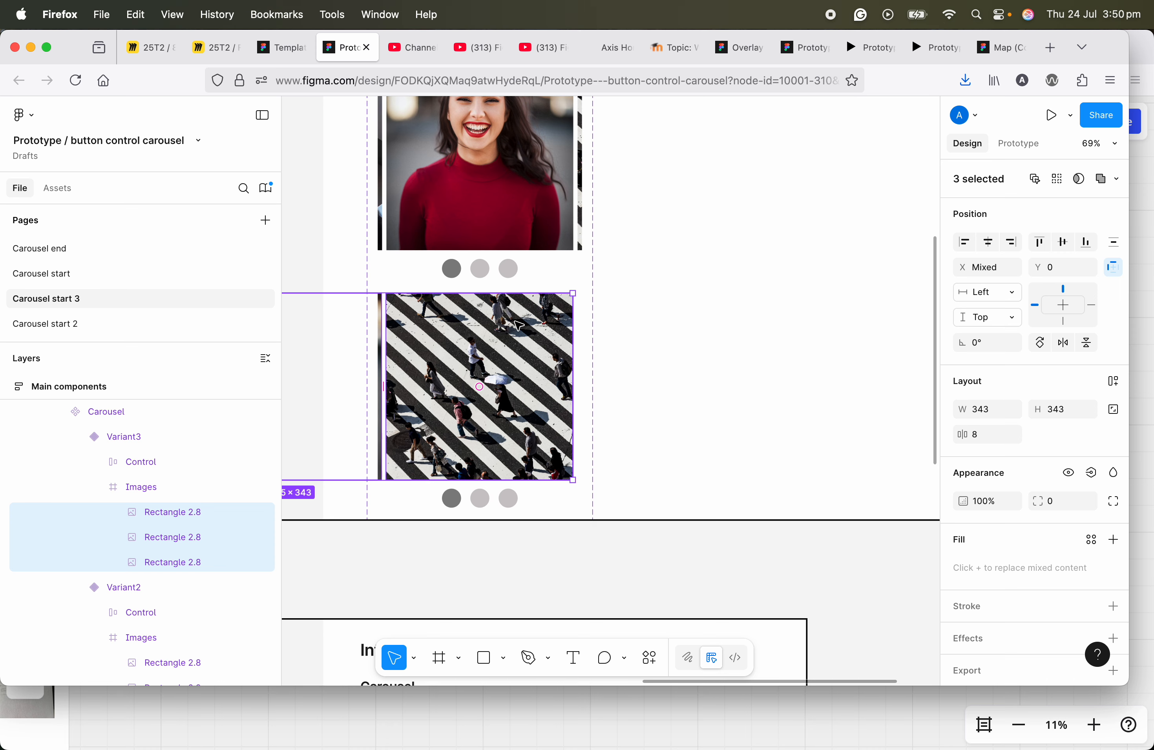
scroll(518, 325, "up", 5)
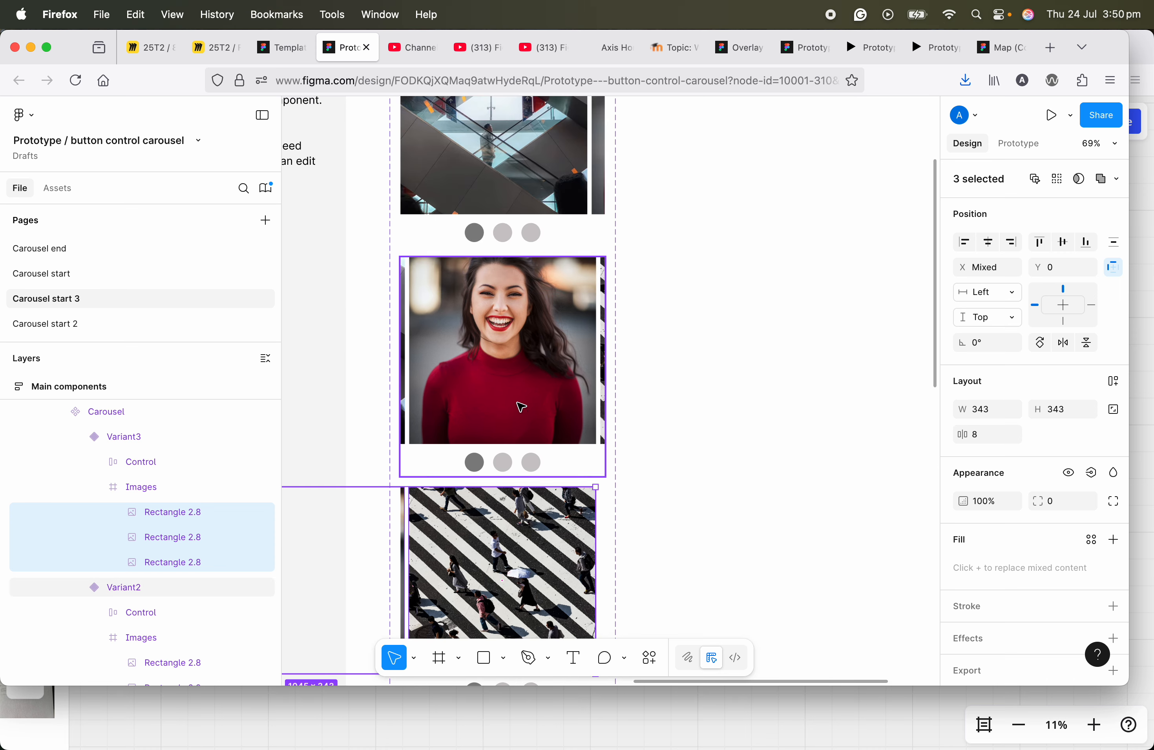
scroll(520, 407, "up", 2)
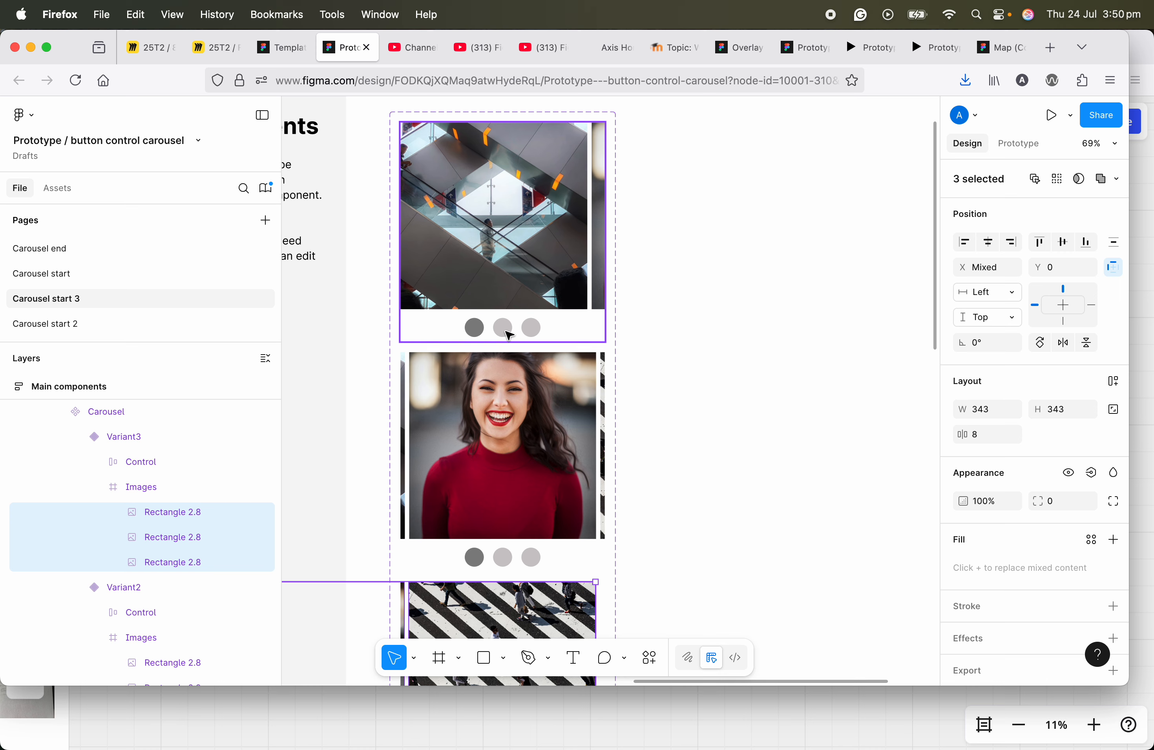
- Recolour the first dot in Variant2 to light grey CBC7C7 by sampling the fill of the dot beside it
scroll(508, 336, "down", 2)
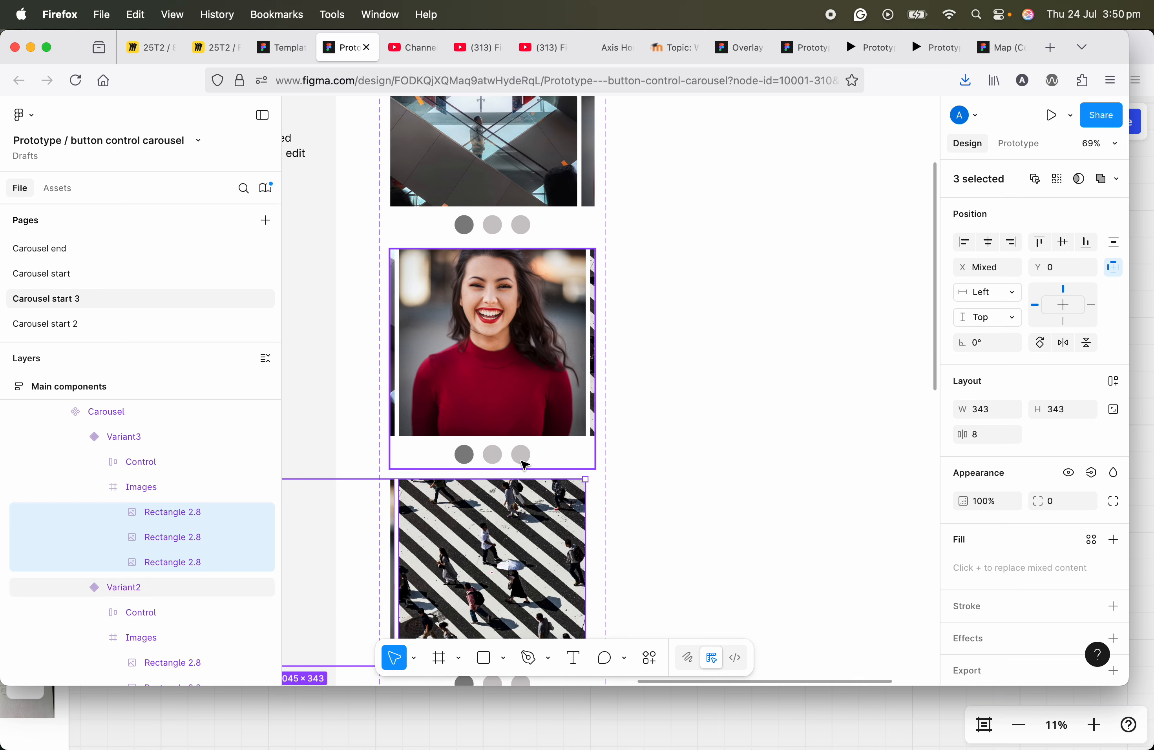
scroll(487, 414, "down", 1)
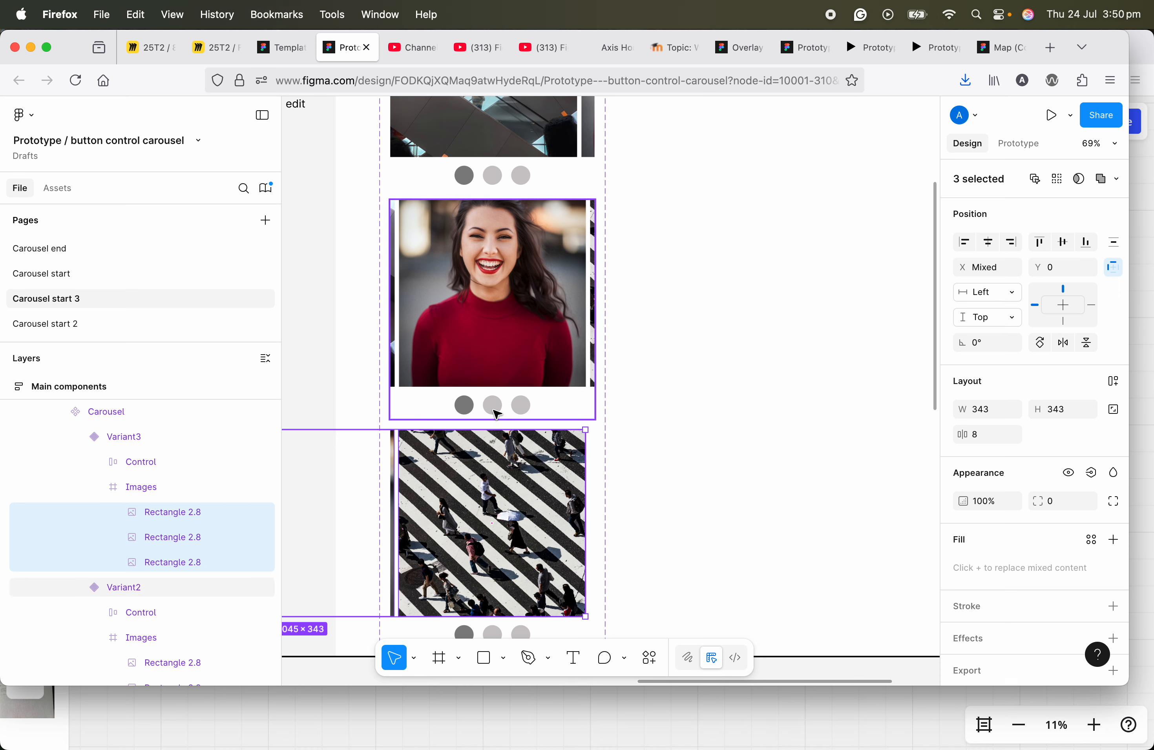
left_click(464, 412)
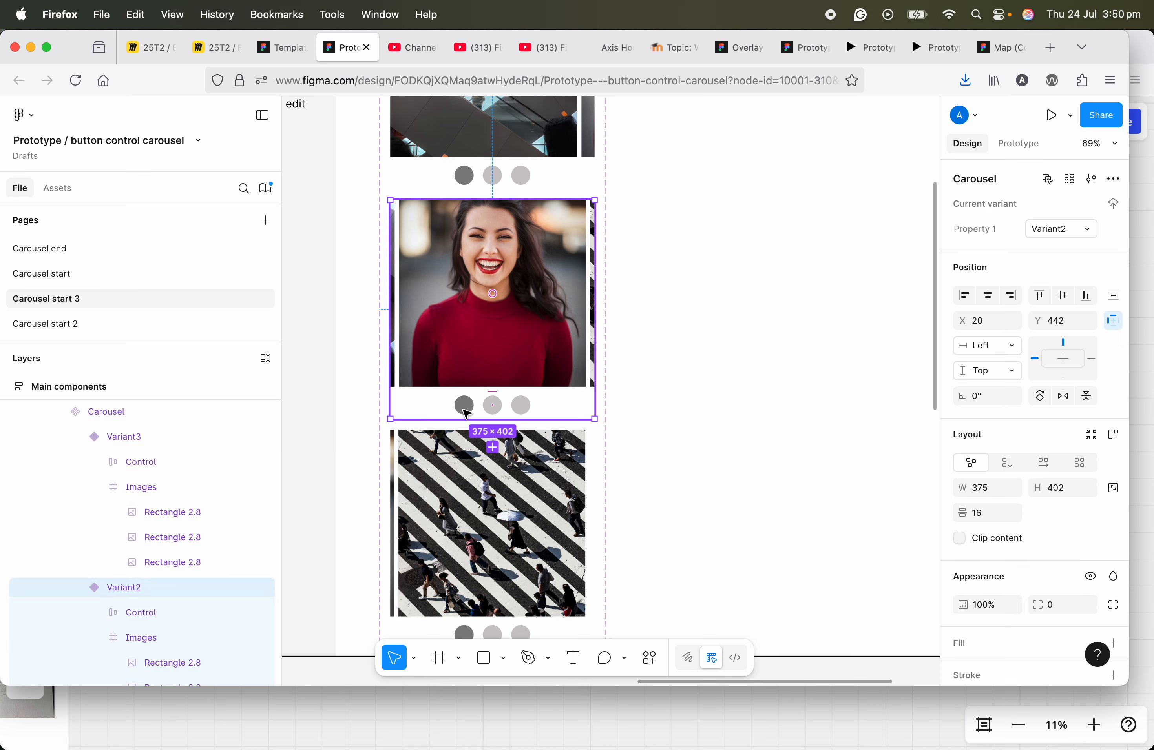
double_click(466, 413)
double_click(466, 414)
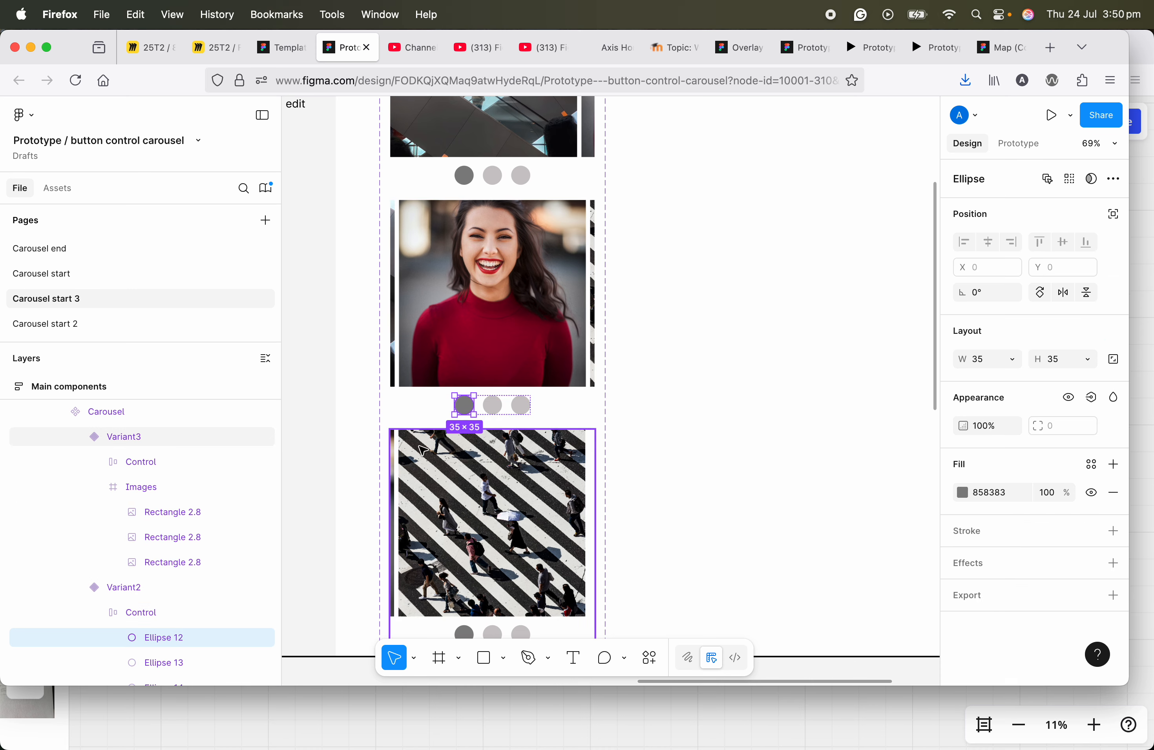
left_click(963, 493)
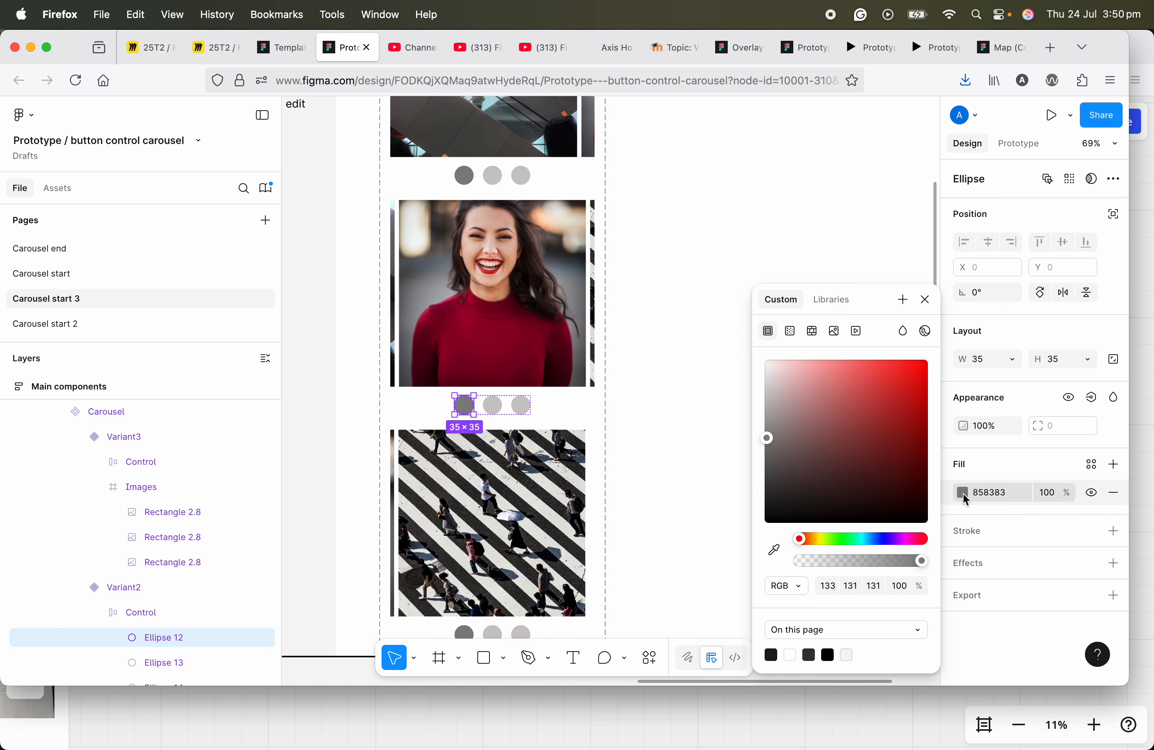
left_click(774, 551)
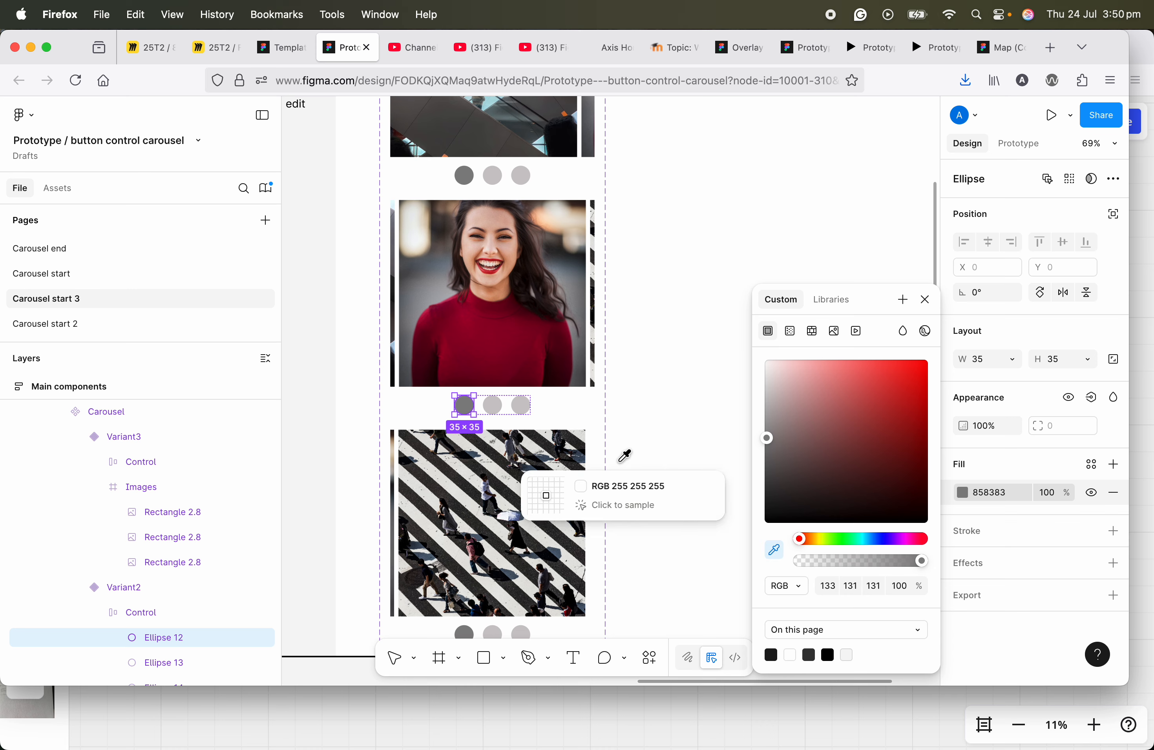
left_click(497, 401)
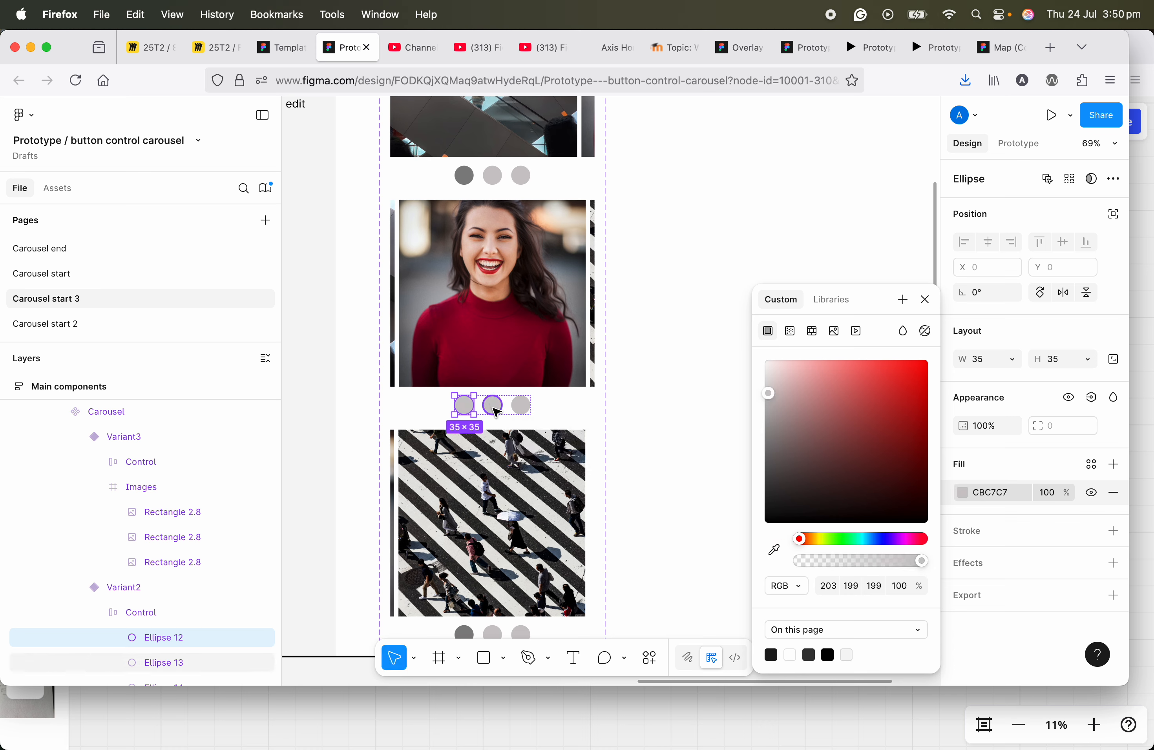
left_click(927, 306)
- Recolour the middle dot in Variant2 to dark grey 858383 by sampling the Default variant's first dot
left_click(493, 406)
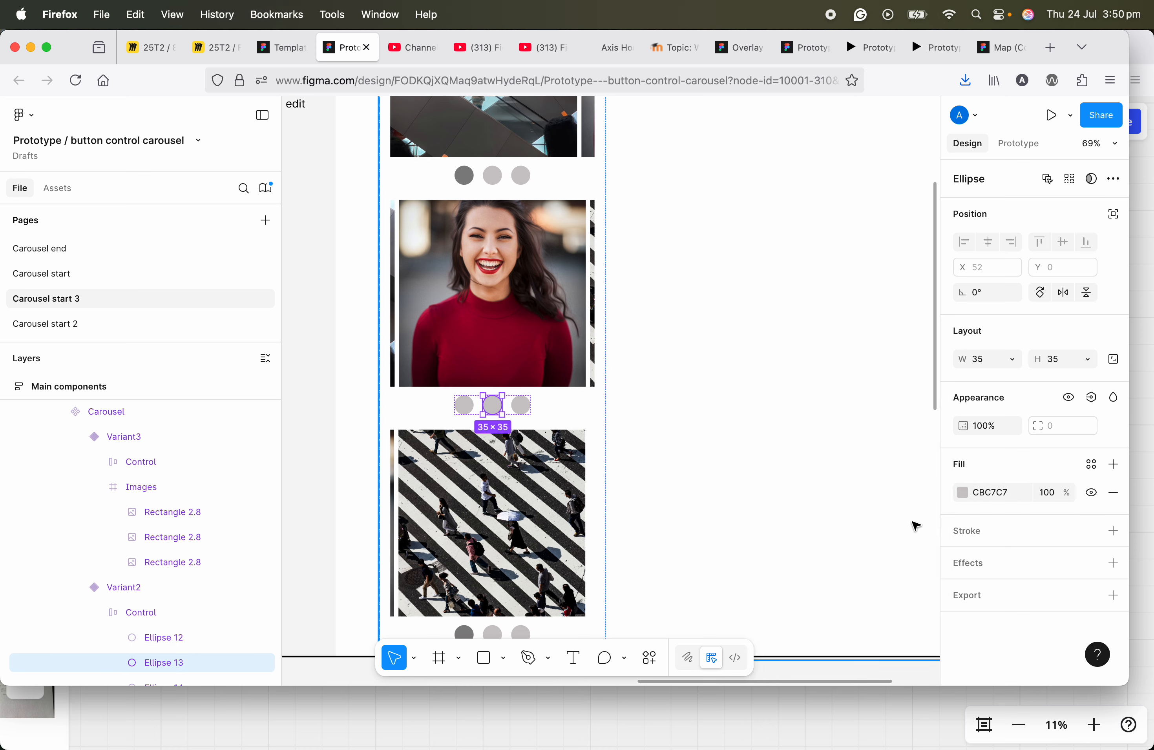
left_click(963, 494)
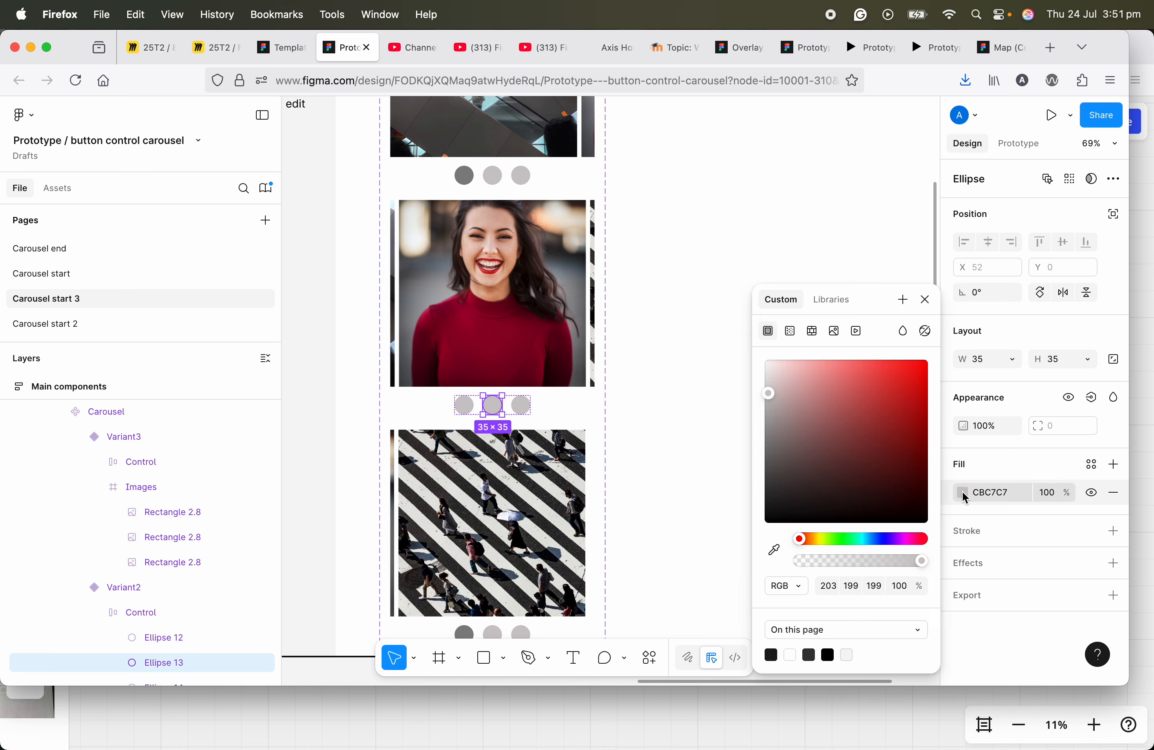
left_click(775, 550)
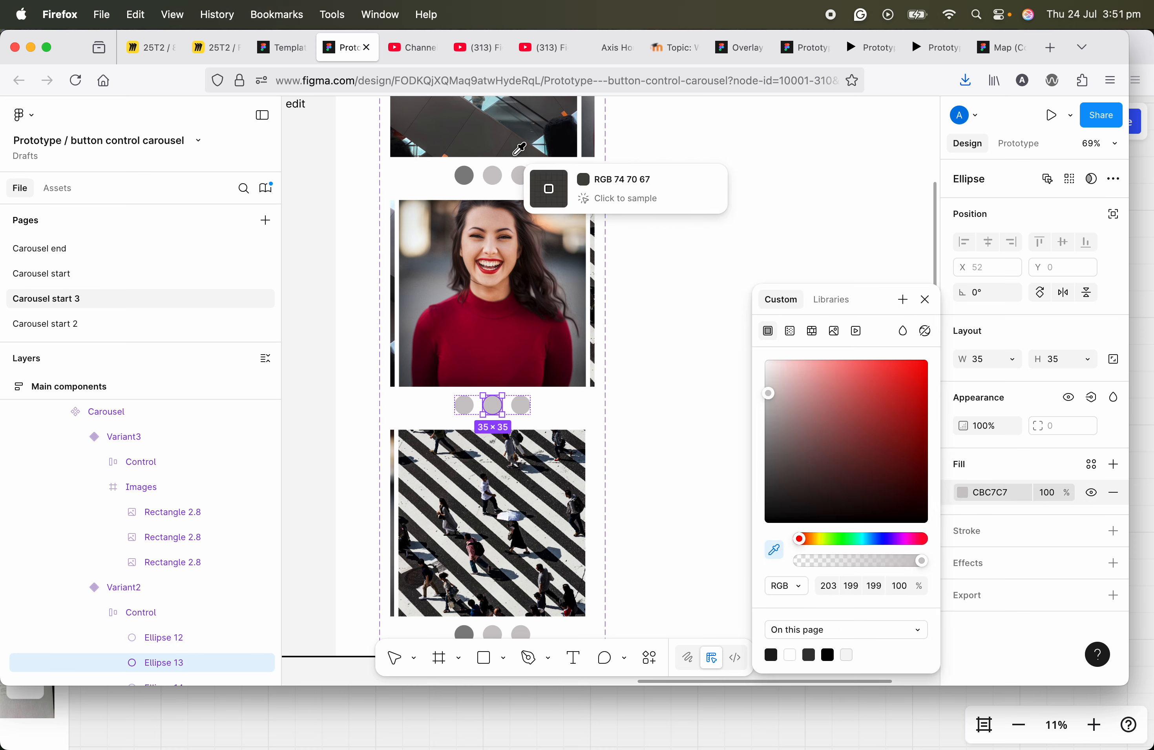
left_click(461, 174)
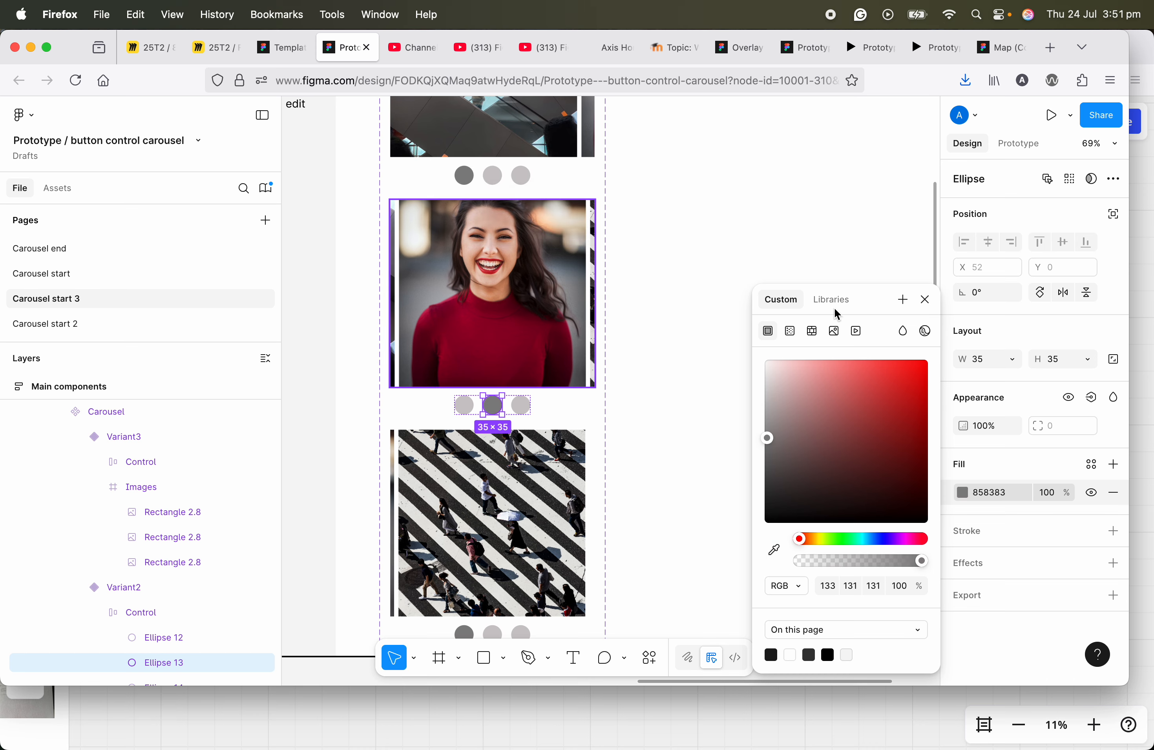
left_click(927, 301)
- Recolour the first dot in Variant3 to light grey CBC7C7 by sampling the third dot of Variant2
scroll(497, 524, "down", 3)
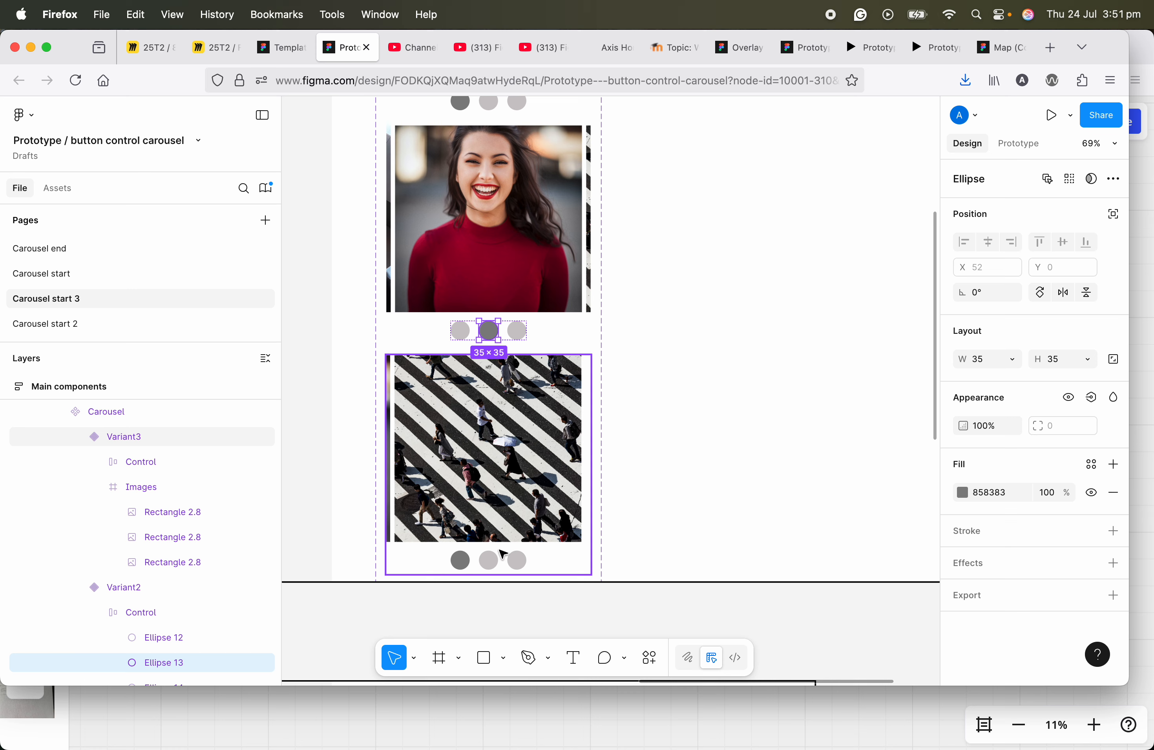
left_click(467, 567)
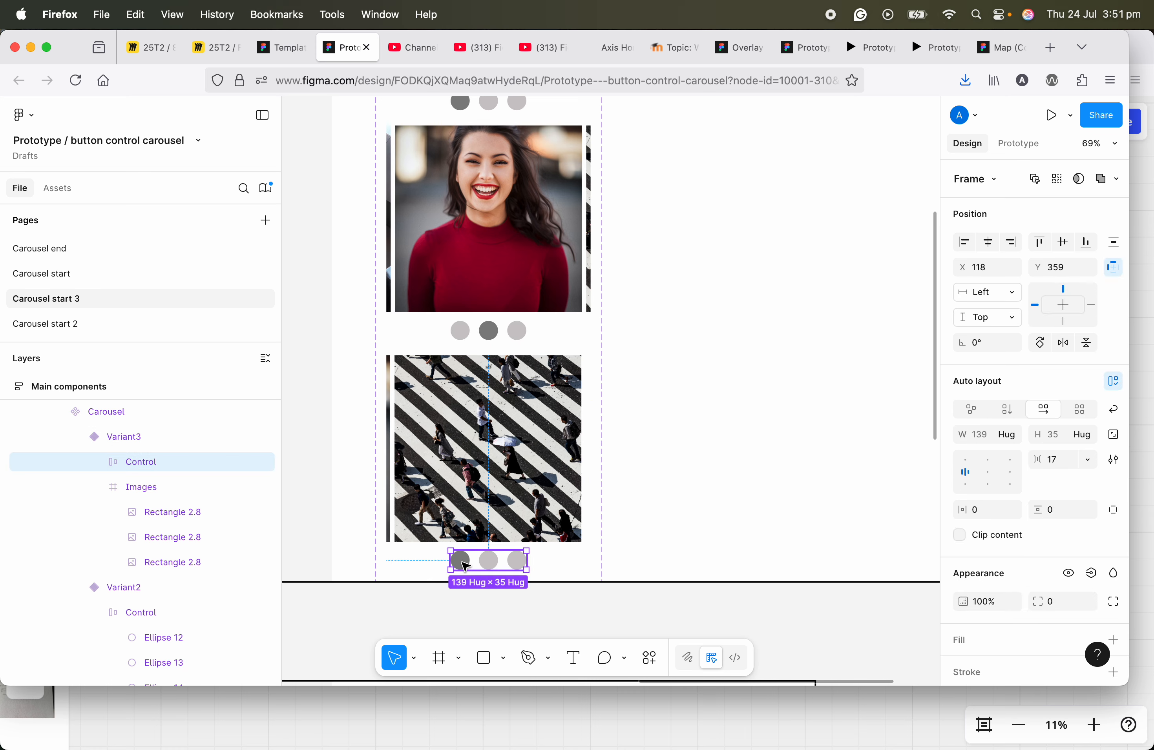
left_click(464, 564)
left_click(961, 492)
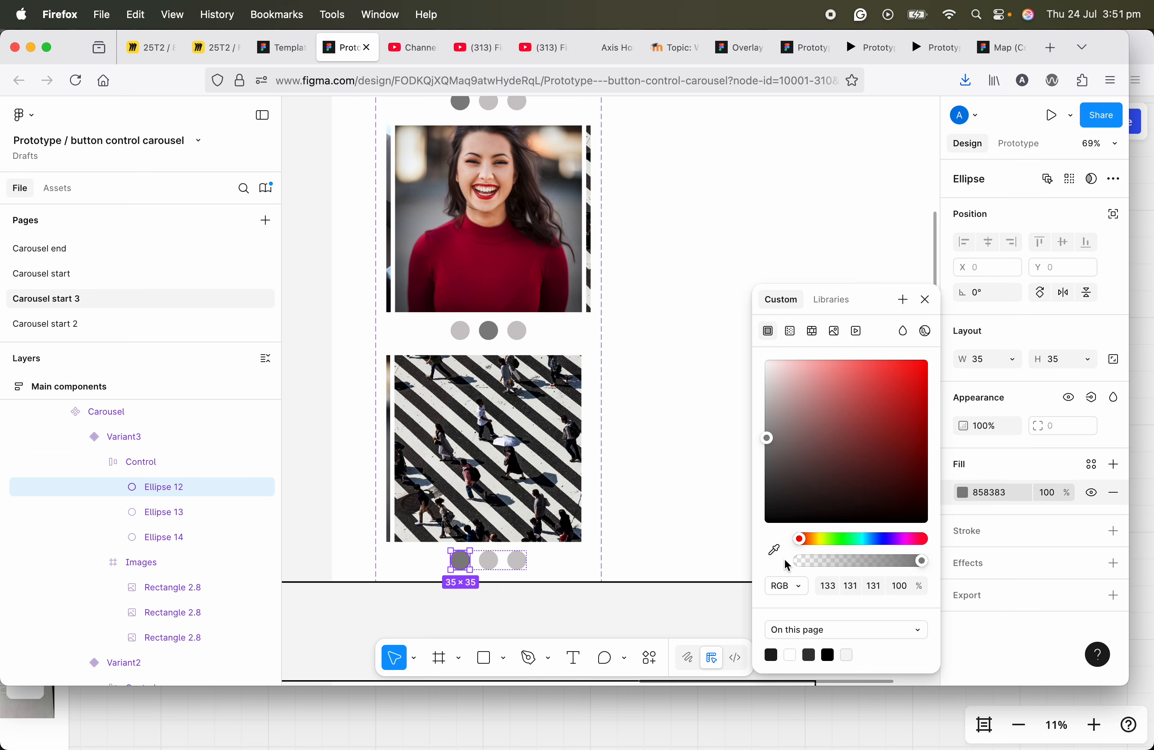
left_click(774, 550)
left_click(518, 332)
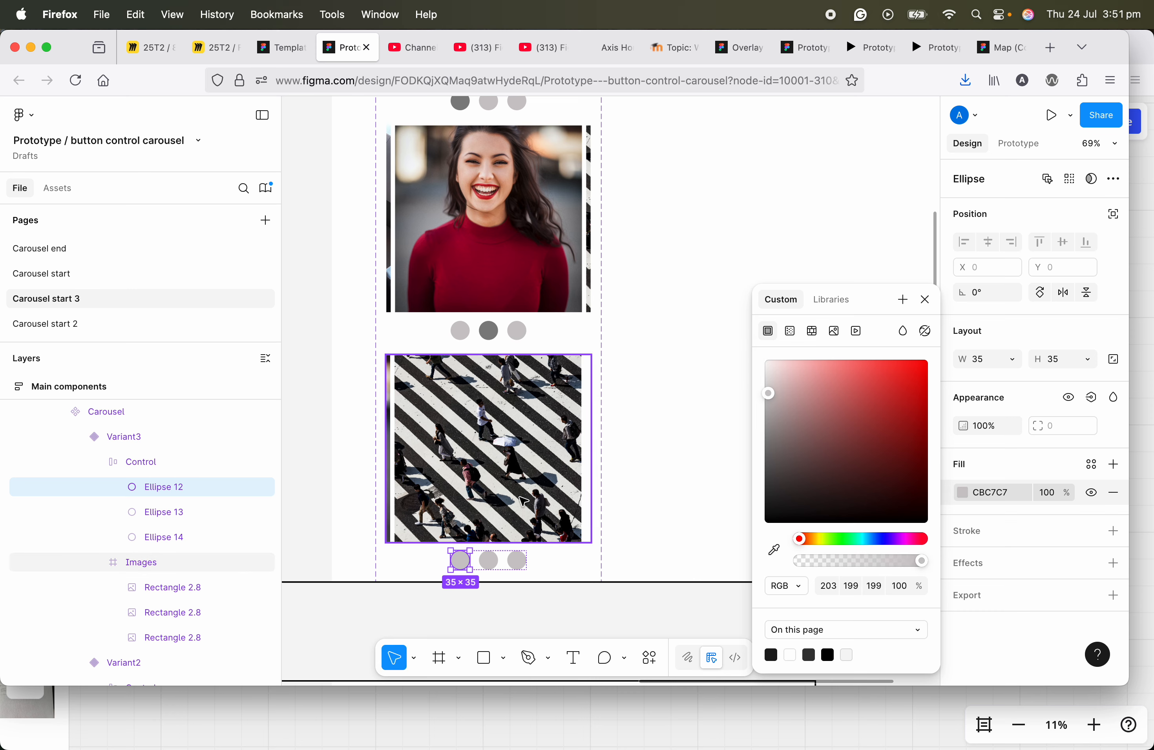
- Recolour the third dot in Variant3 to dark grey 858383 by sampling Variant2's middle dot
left_click(518, 560)
key("Escape")
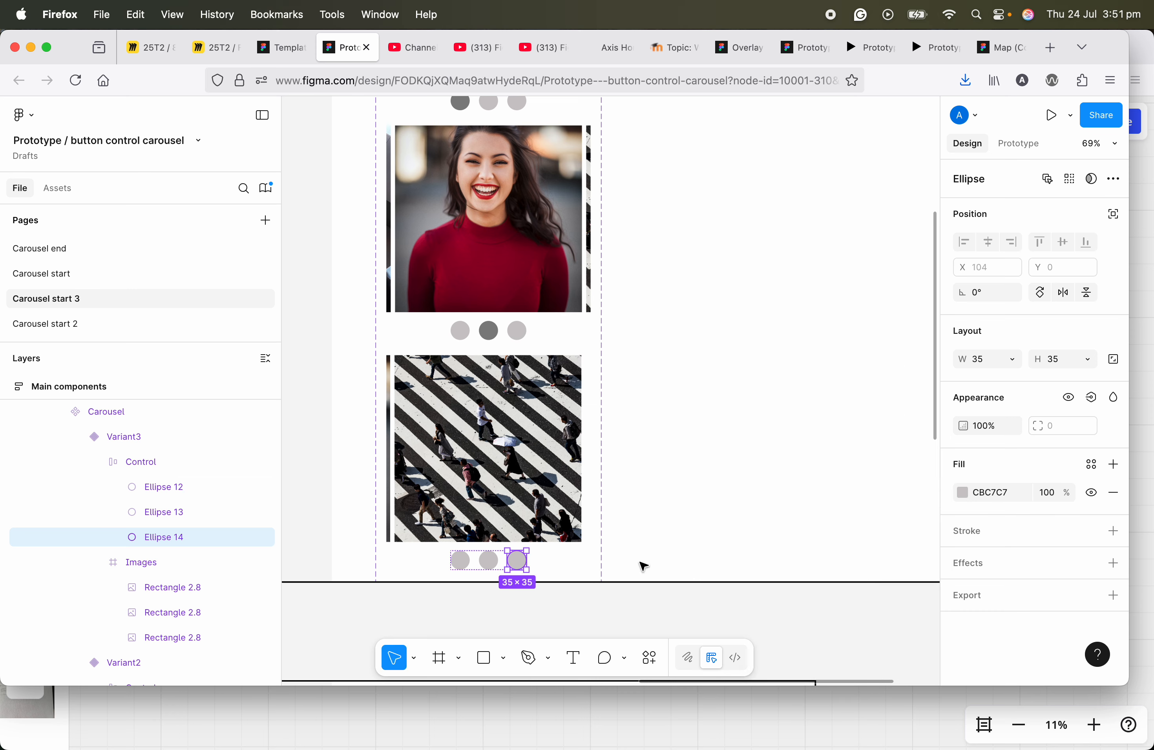
left_click(963, 493)
left_click(774, 550)
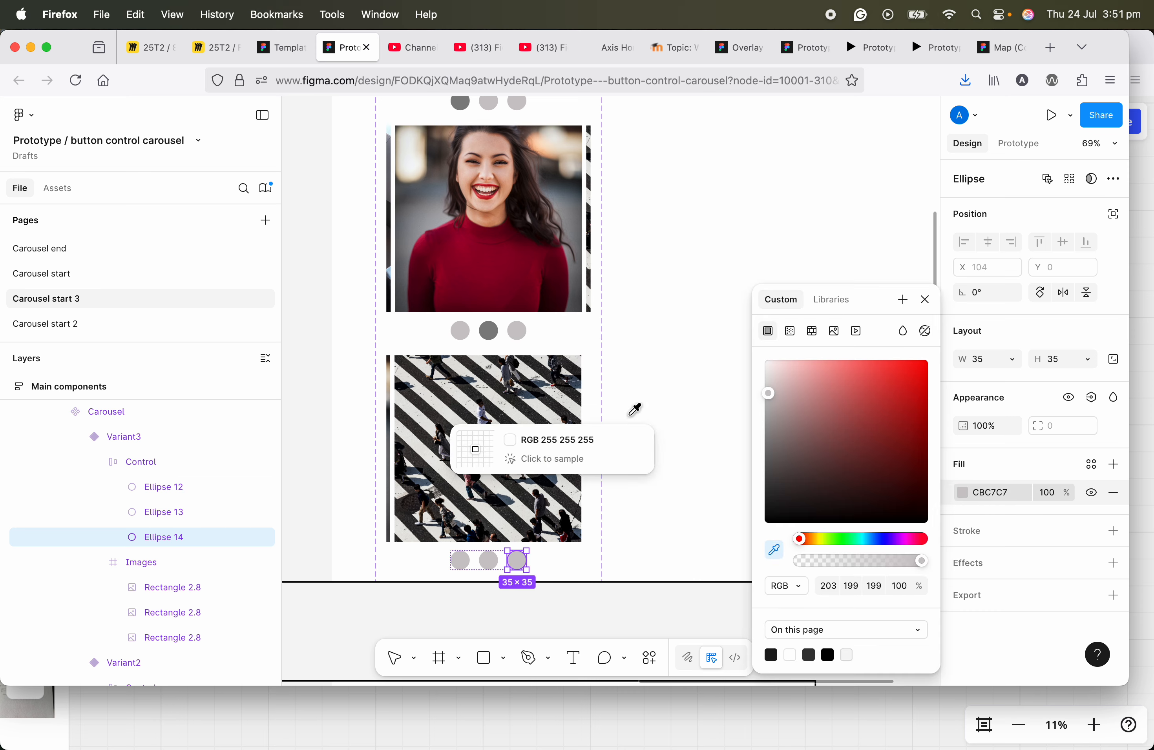
left_click(491, 327)
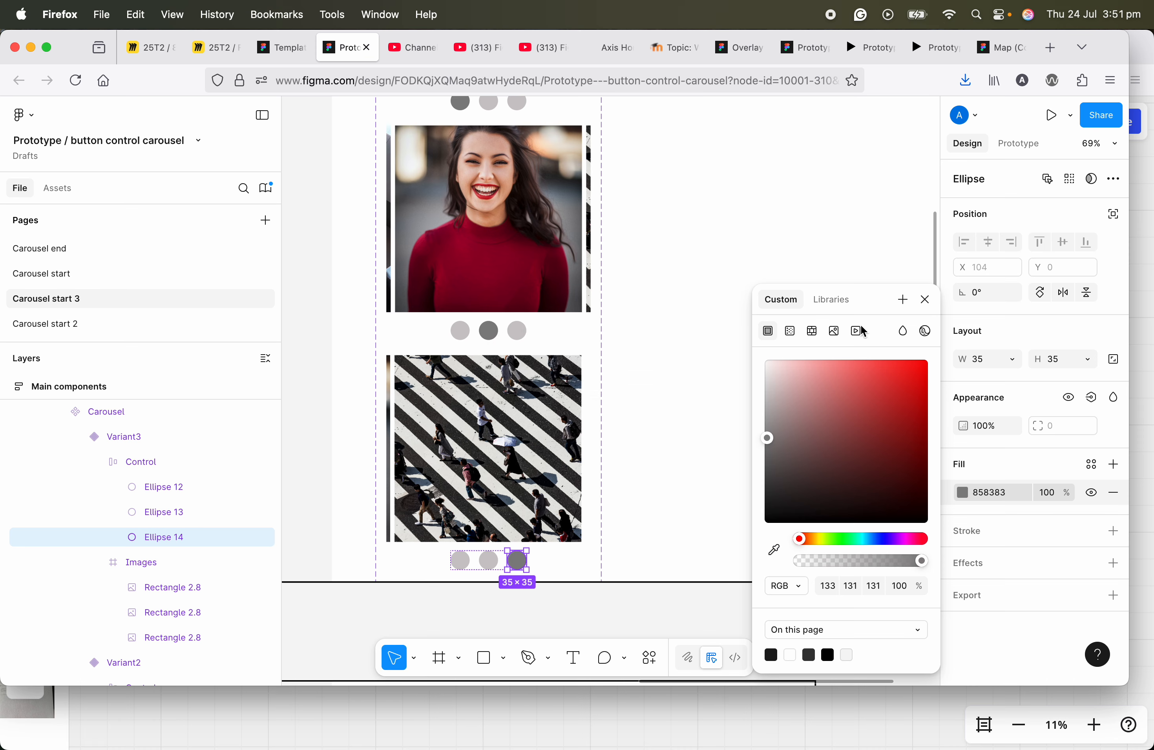
left_click(924, 299)
- Examine the three carousel variants, comparing the Default variant's middle dot with the dots and picture of Variant2
scroll(568, 427, "up", 3)
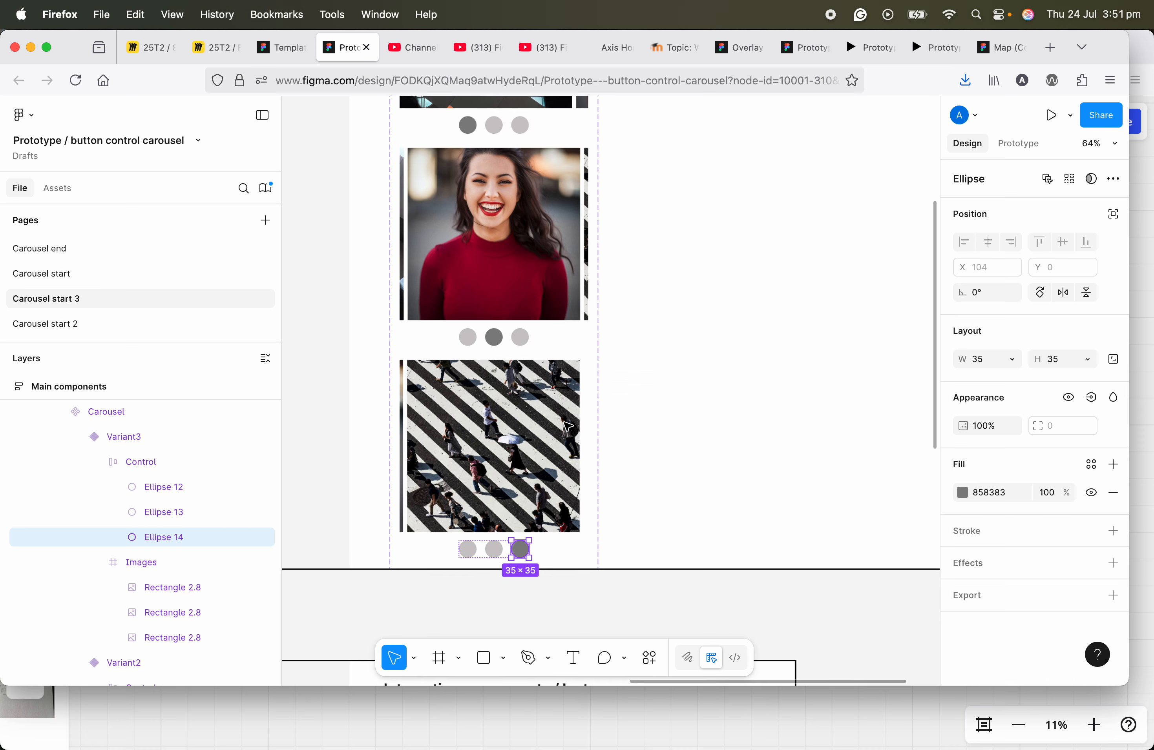
scroll(555, 293, "down", 5)
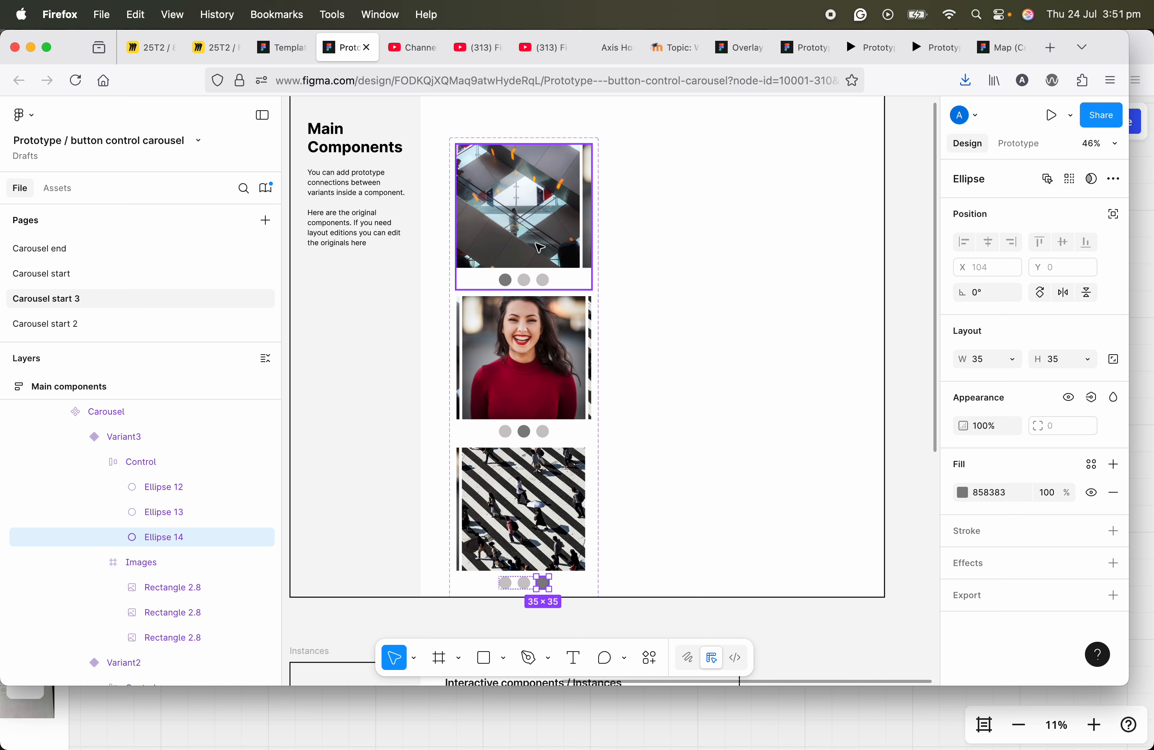
left_click(537, 269)
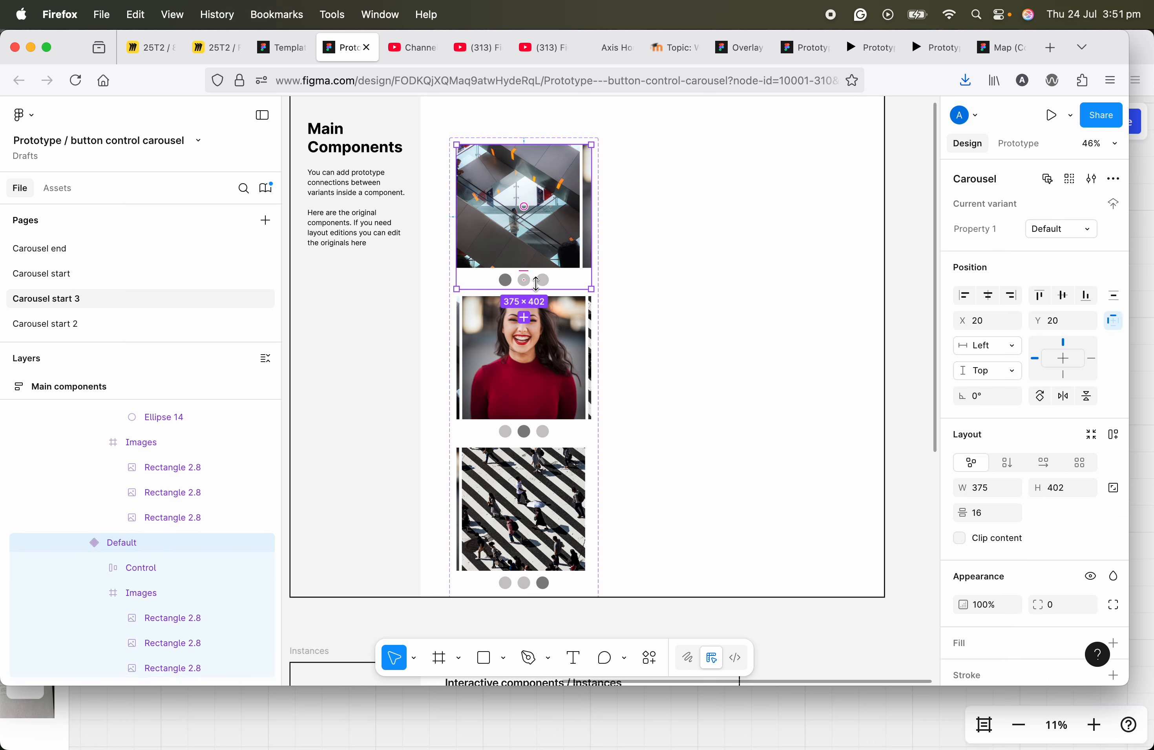
scroll(532, 261, "up", 5)
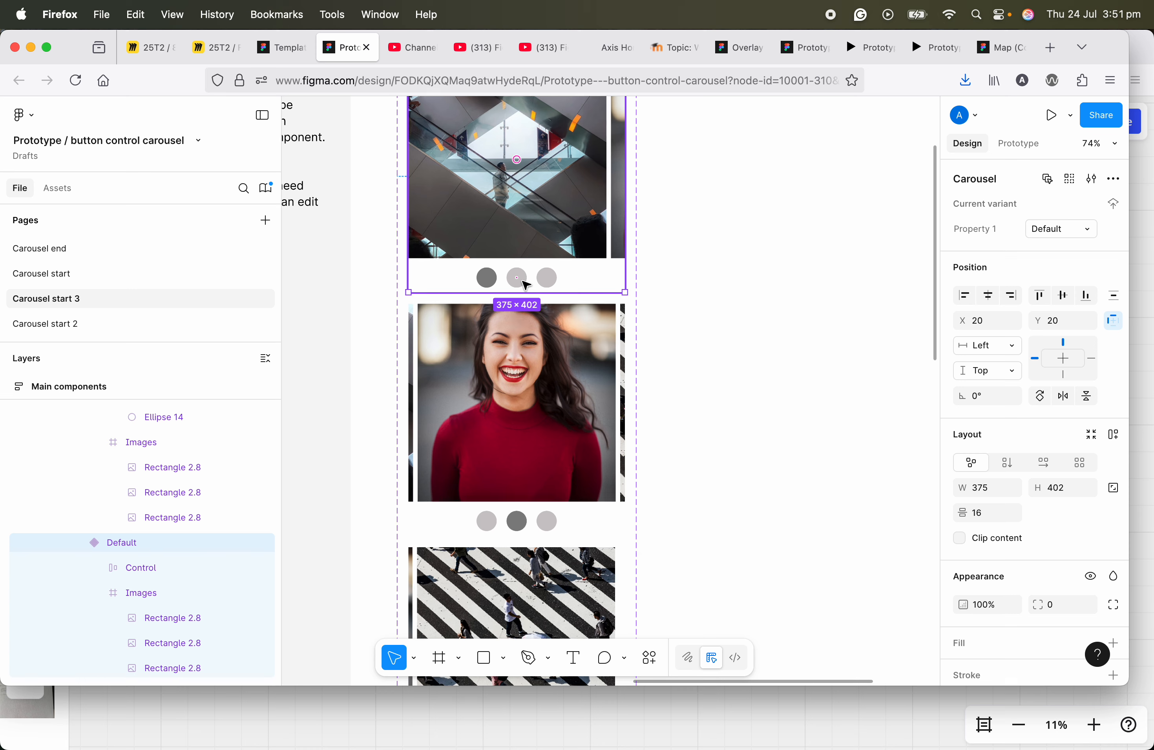
left_click(525, 285)
left_click(523, 285)
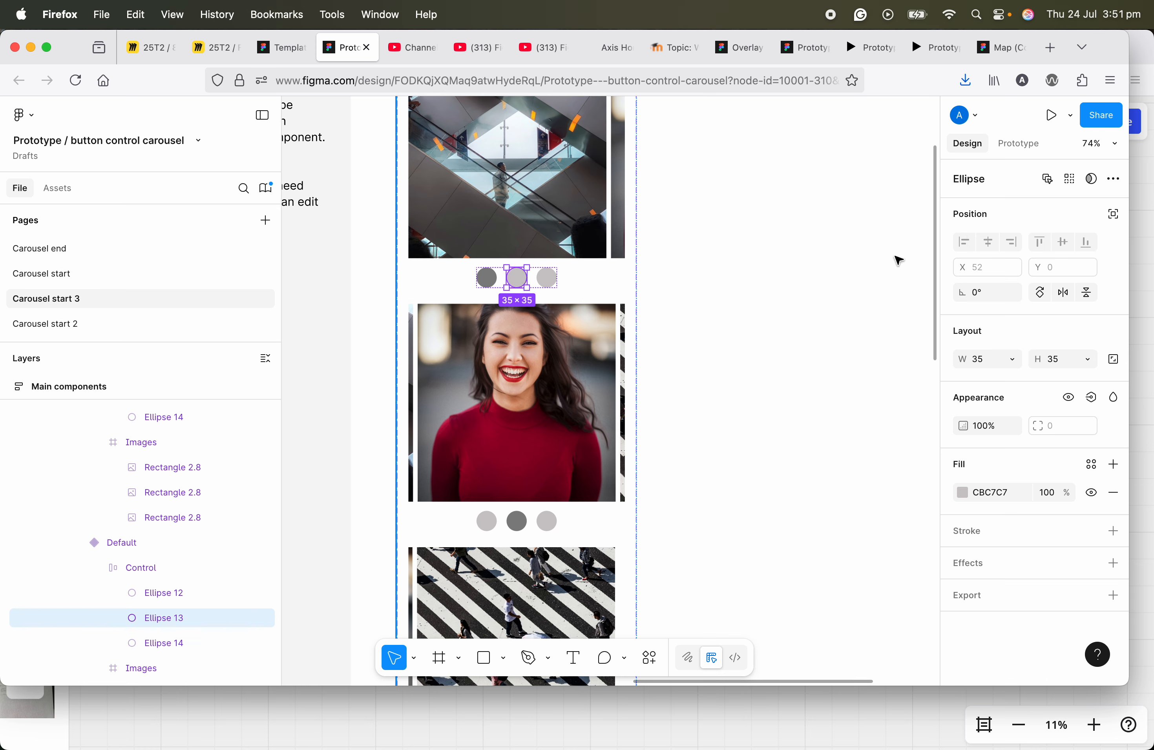
left_click(524, 529)
left_click(524, 529)
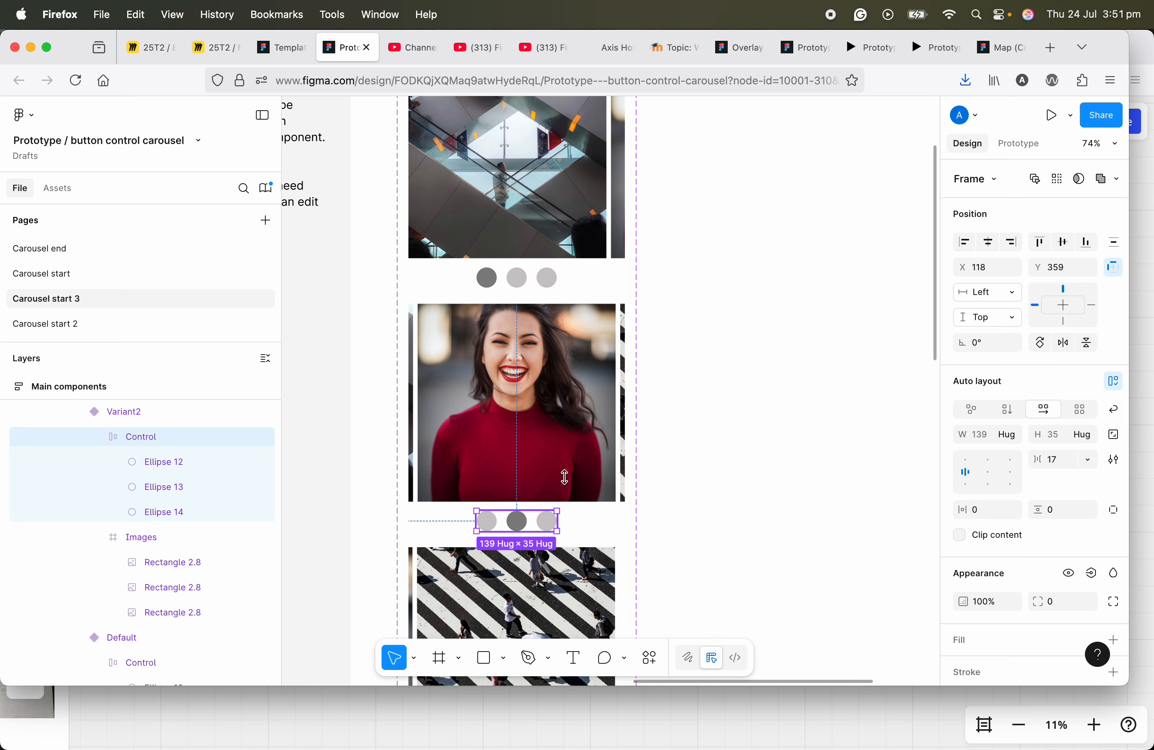
left_click(565, 475)
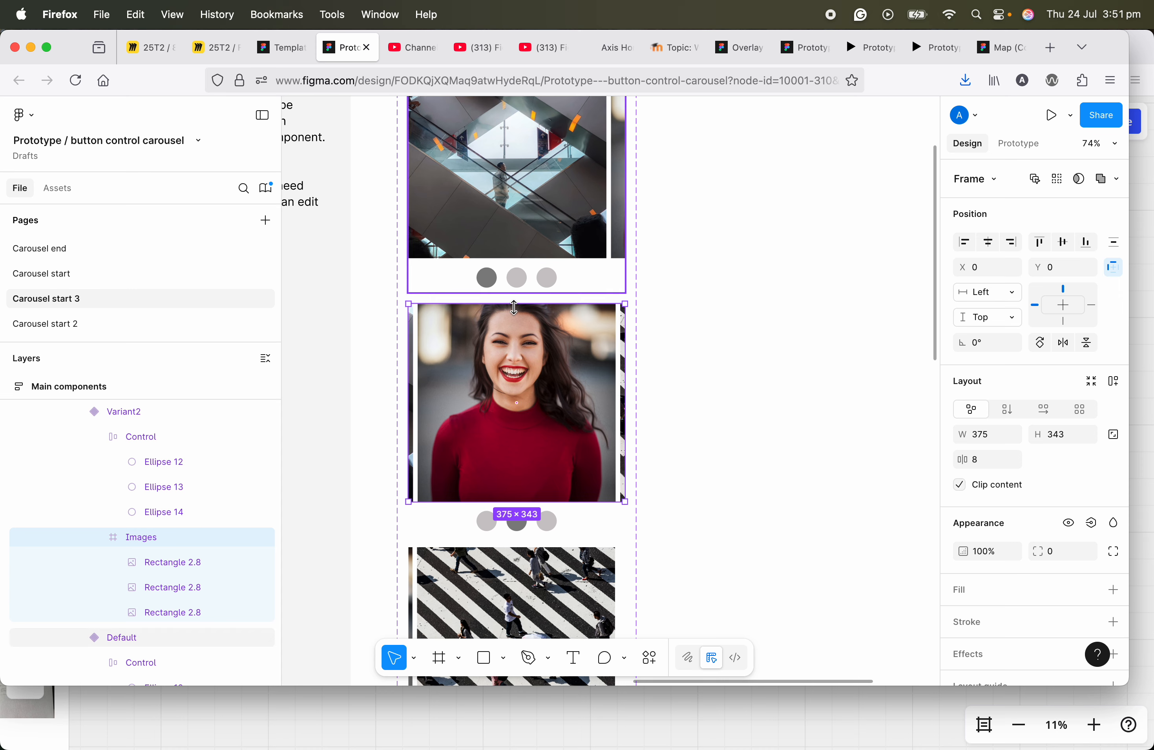
- Add an On click interaction to the Default variant's middle dot with the action Change to and Property 1 set to Variant2
left_click(522, 282)
left_click(517, 278)
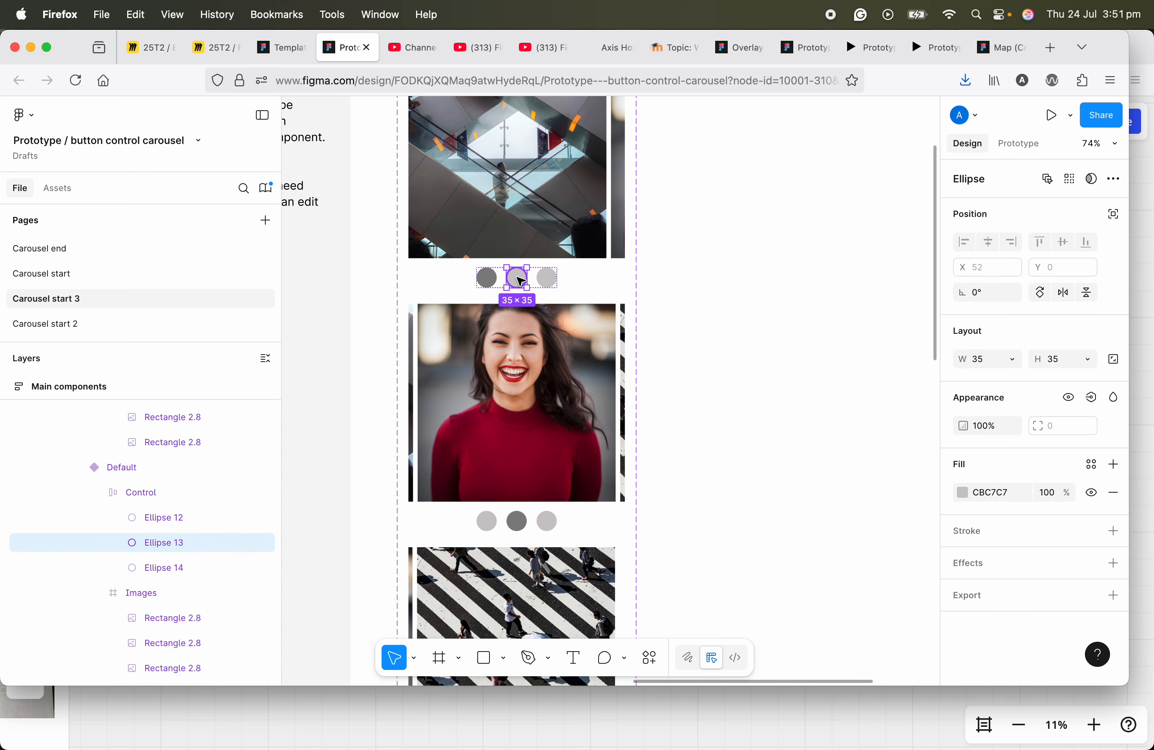
left_click(1027, 146)
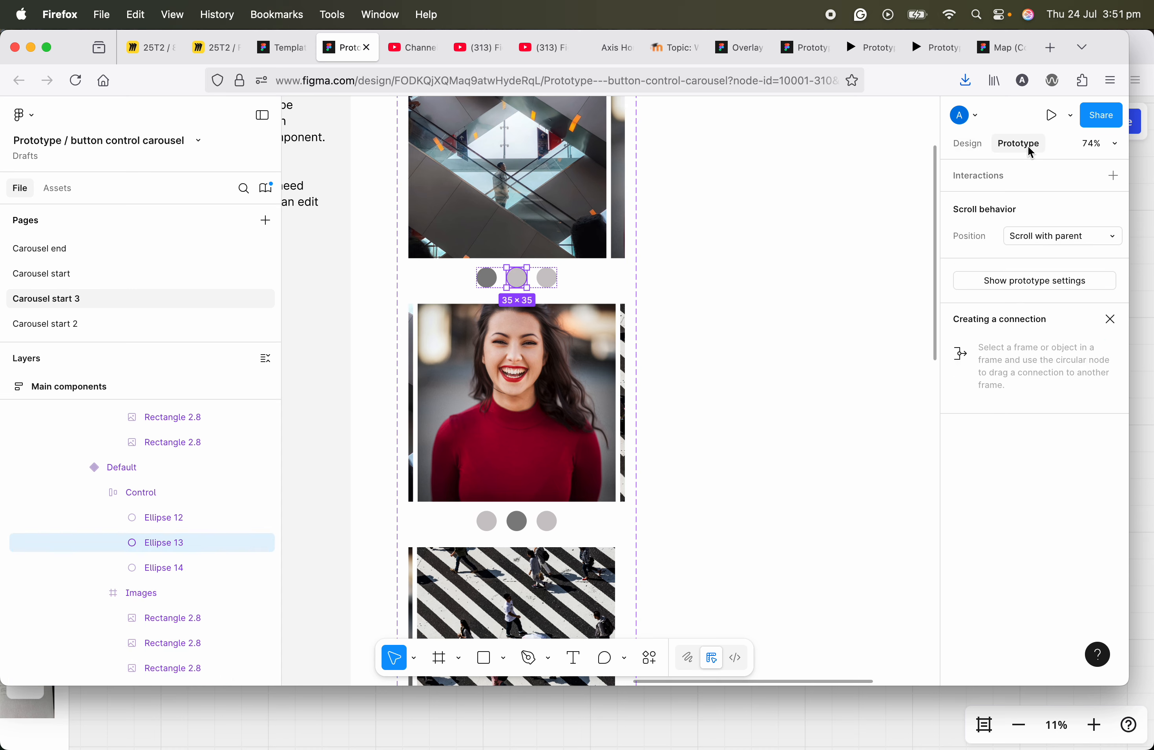
left_click(1114, 176)
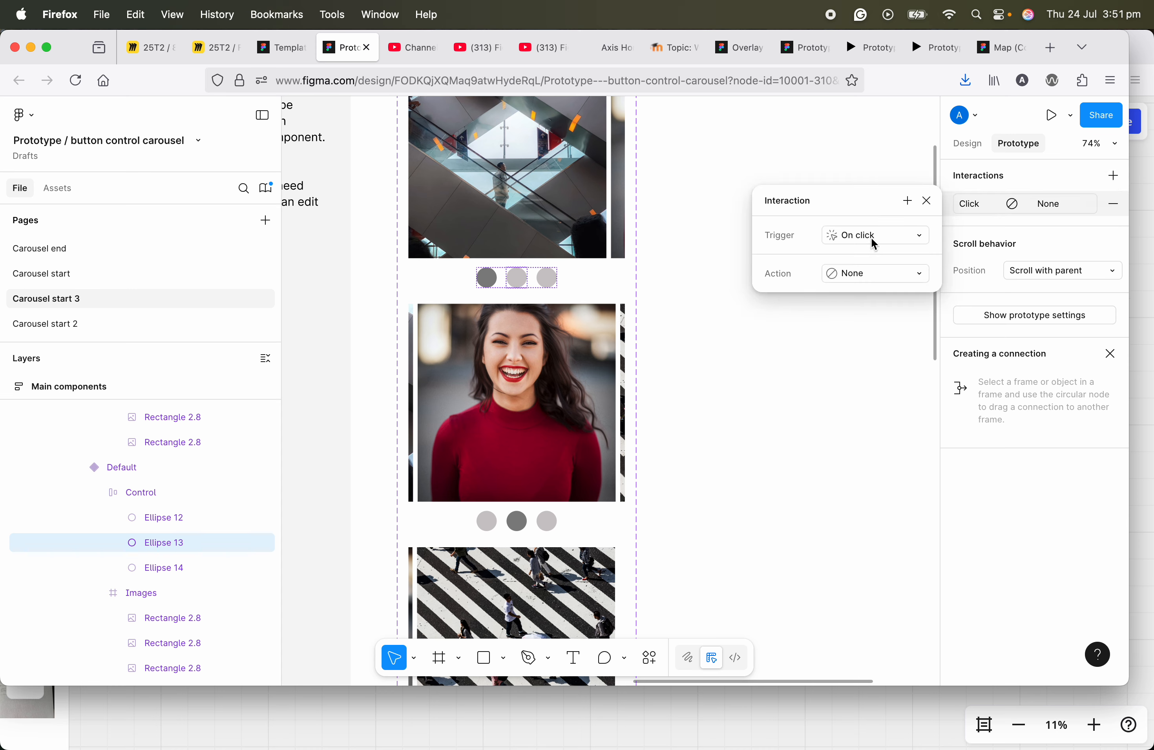
left_click(895, 276)
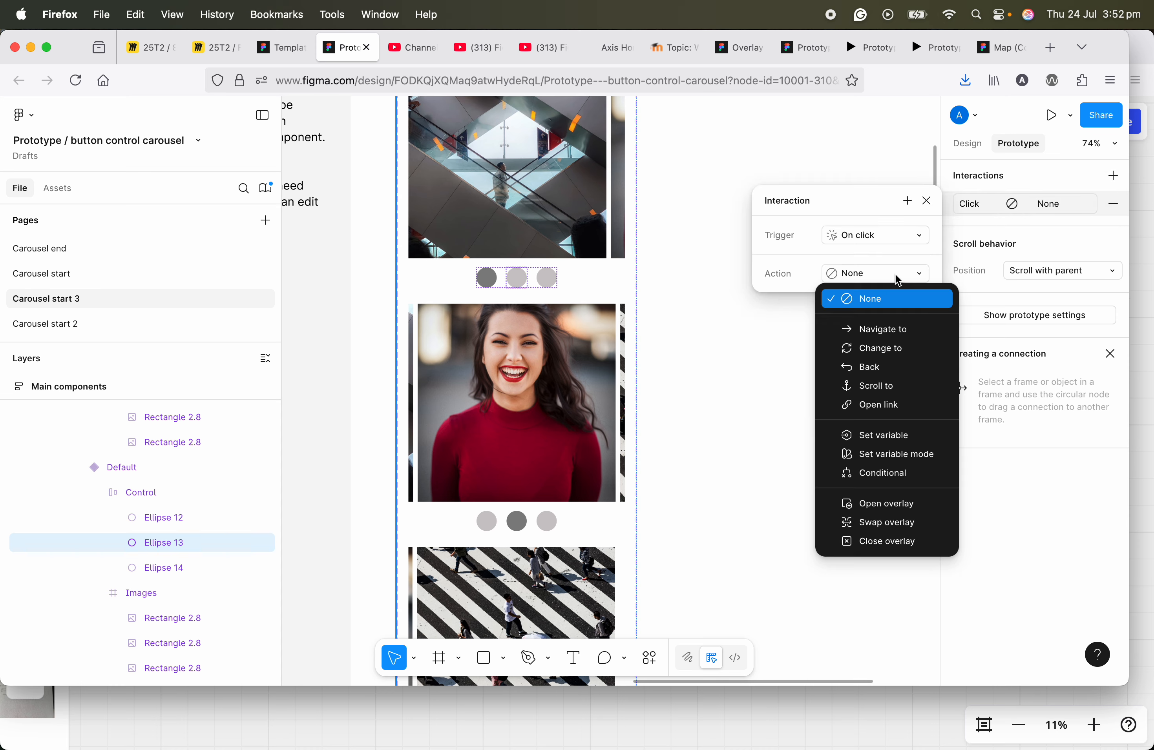
left_click(889, 348)
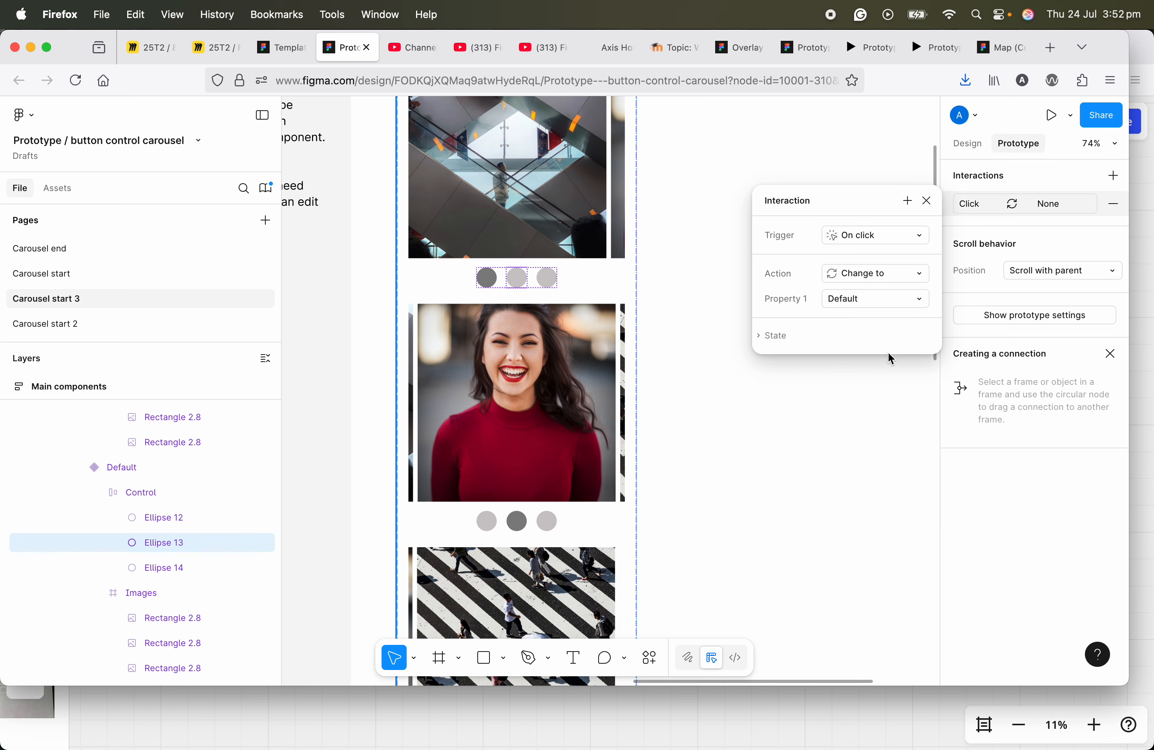
left_click(868, 305)
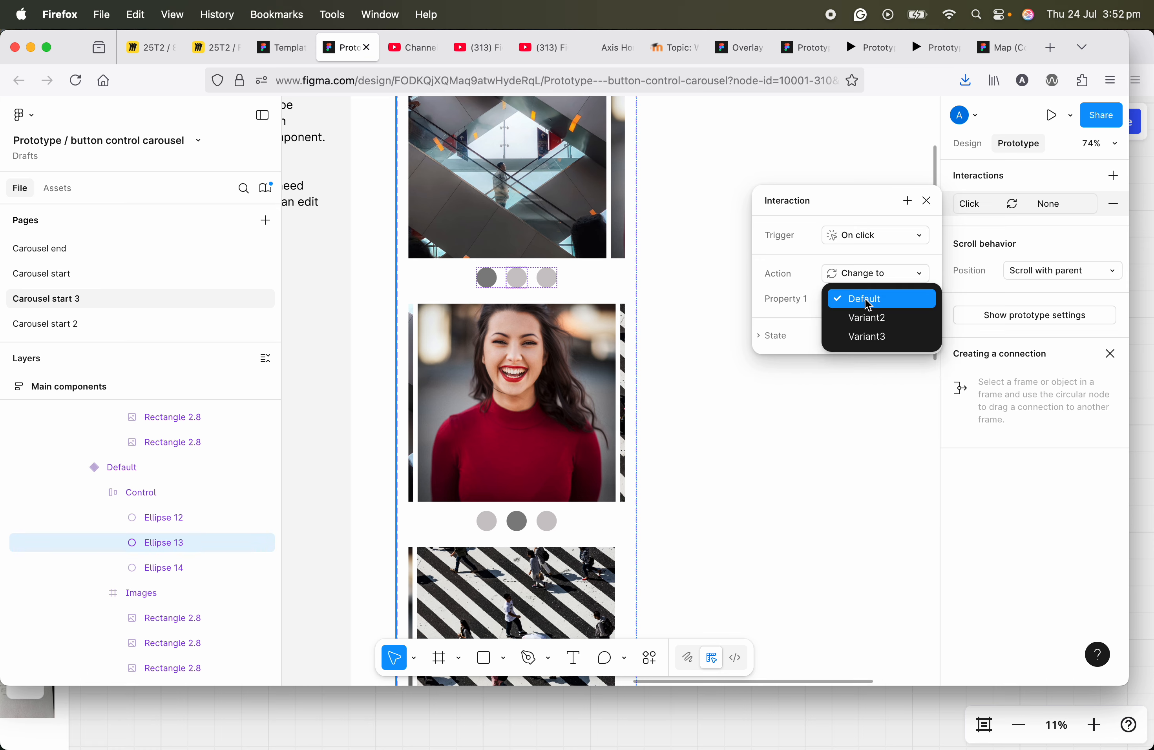
left_click(871, 319)
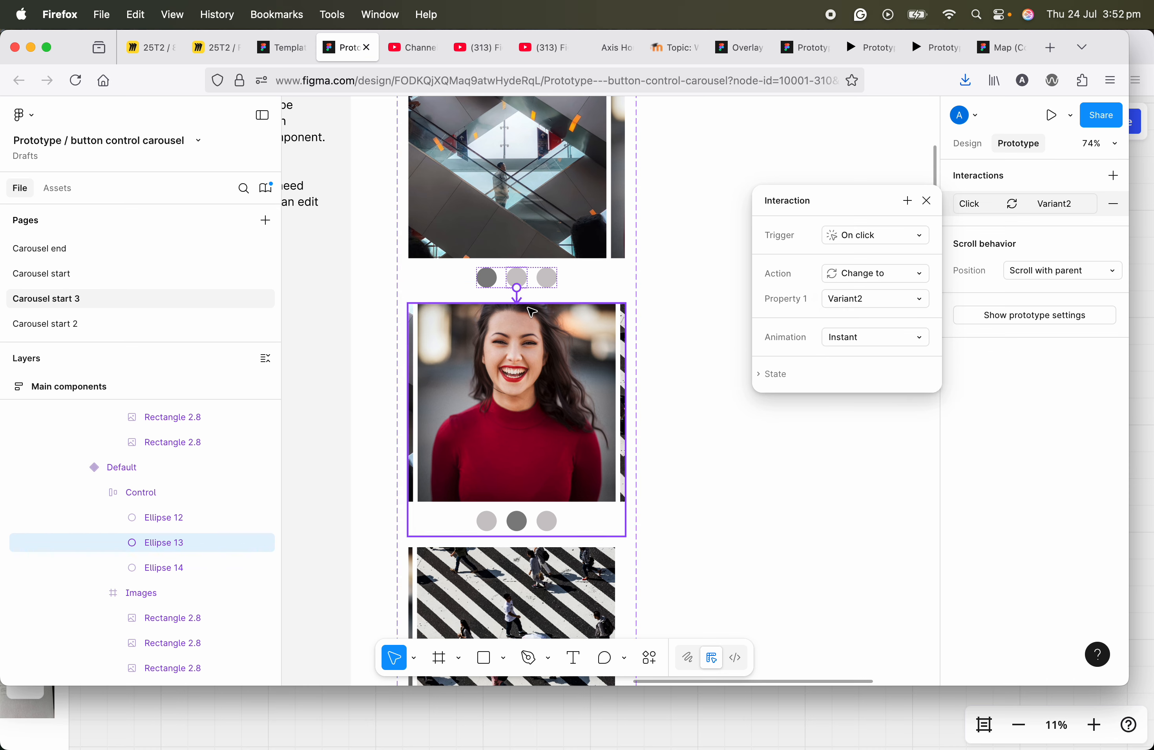
- Set the middle dot interaction's animation to Smart animate and close its settings
left_click(875, 343)
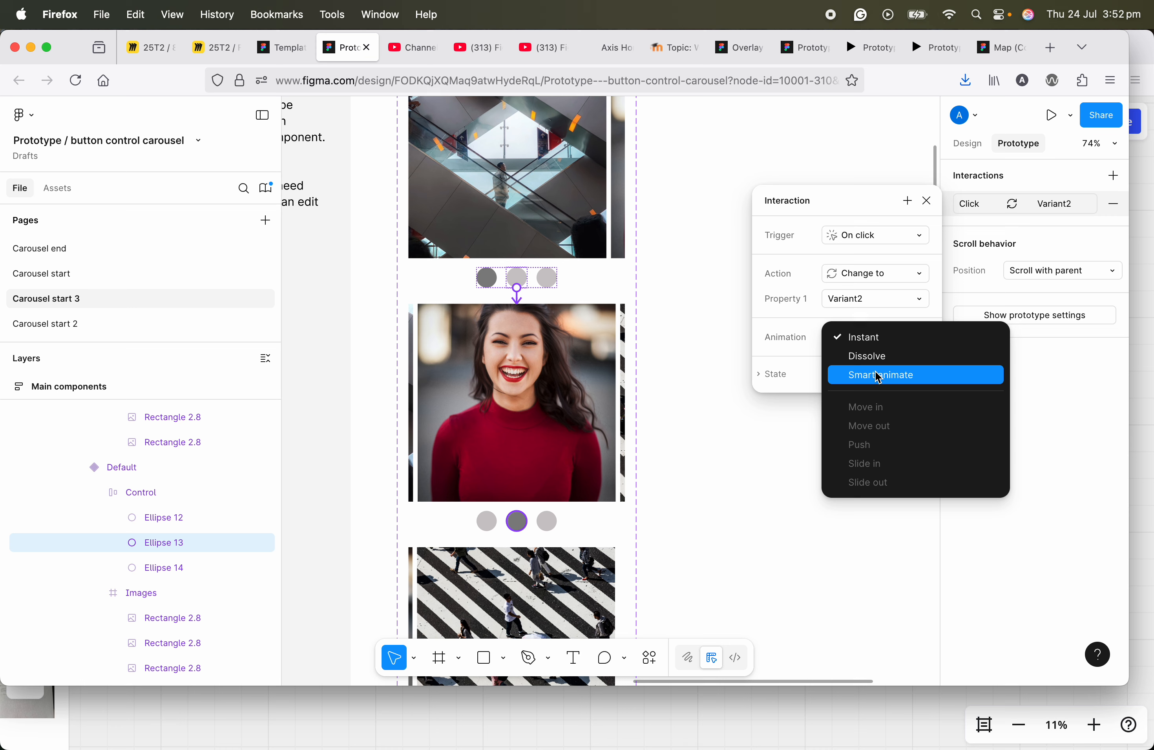
left_click(878, 376)
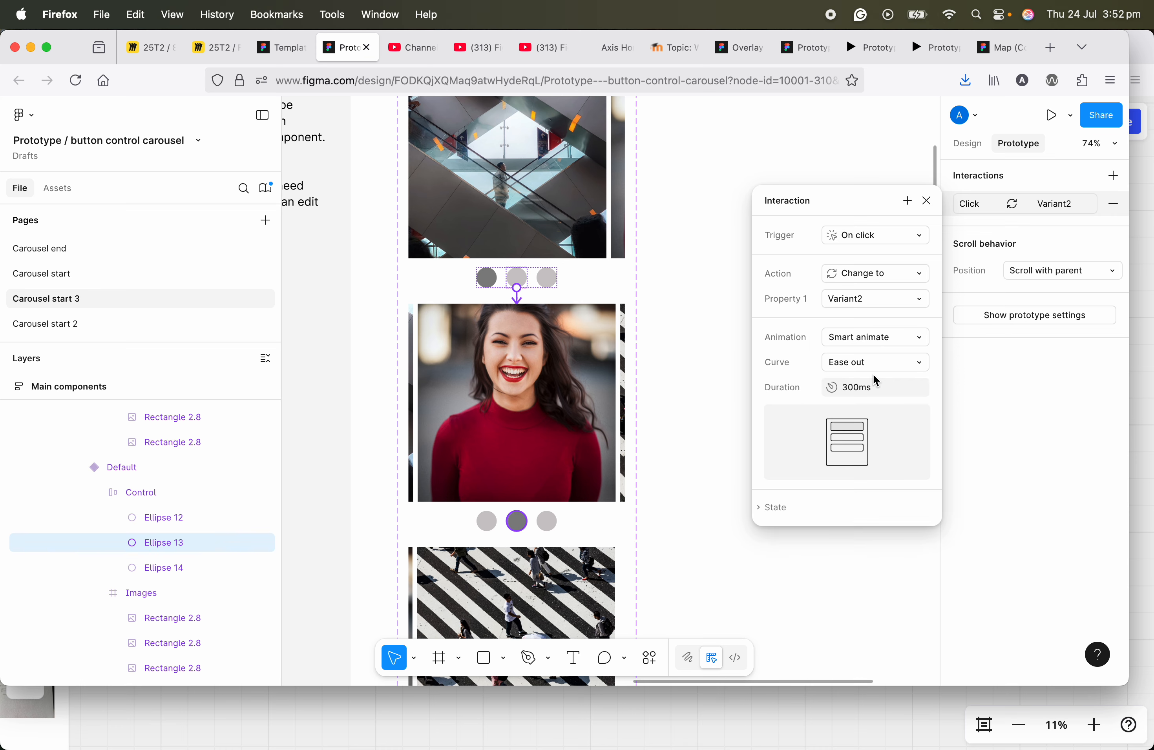
left_click(927, 202)
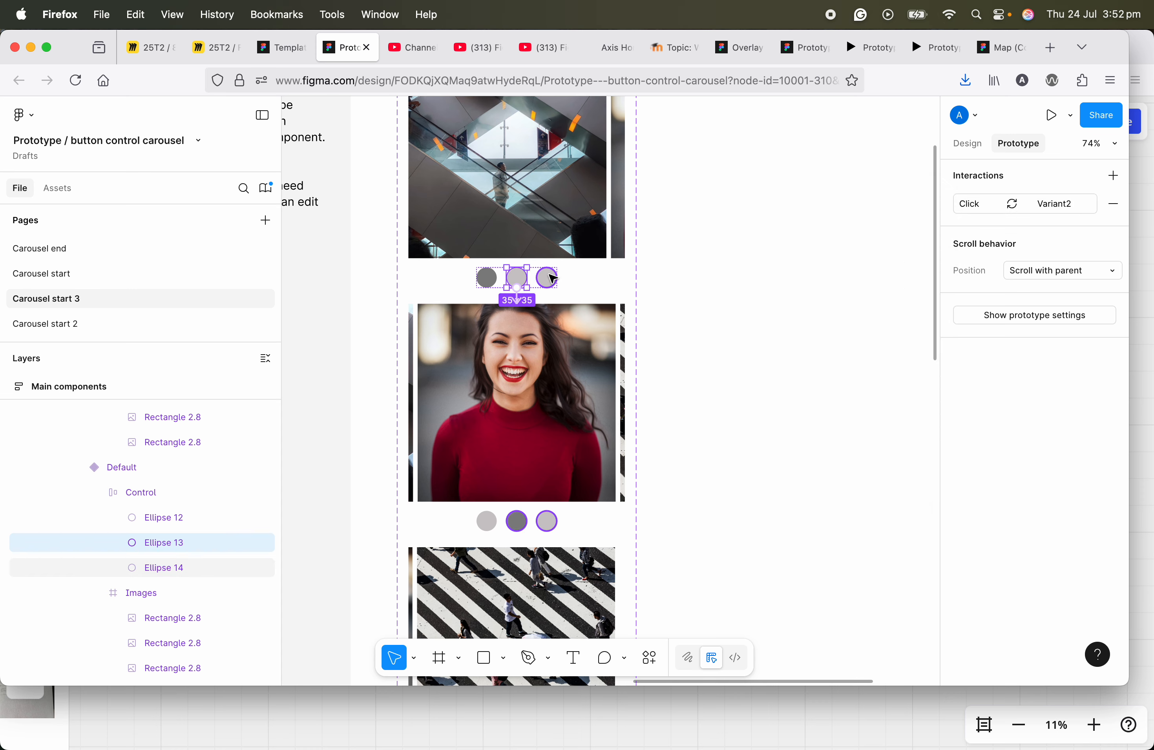
- Add an On click interaction to the Default variant's third dot that changes Property 1 to Variant3 with Smart animate
left_click(547, 278)
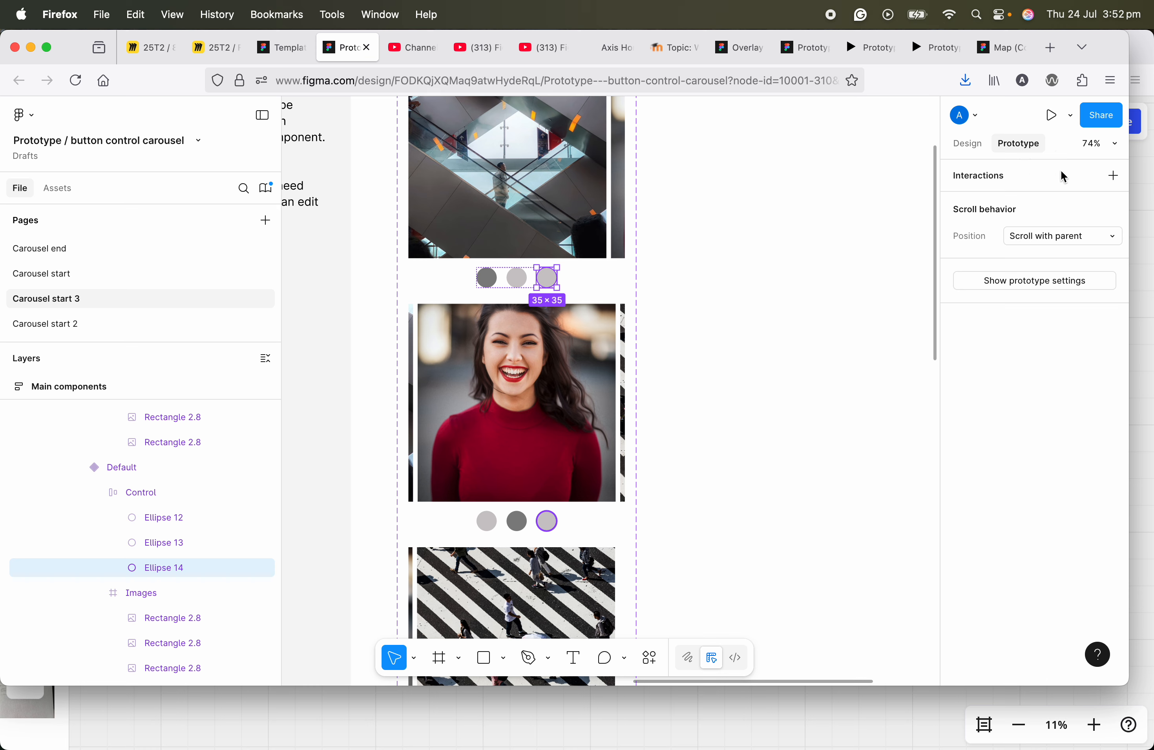
left_click(1113, 176)
left_click(872, 273)
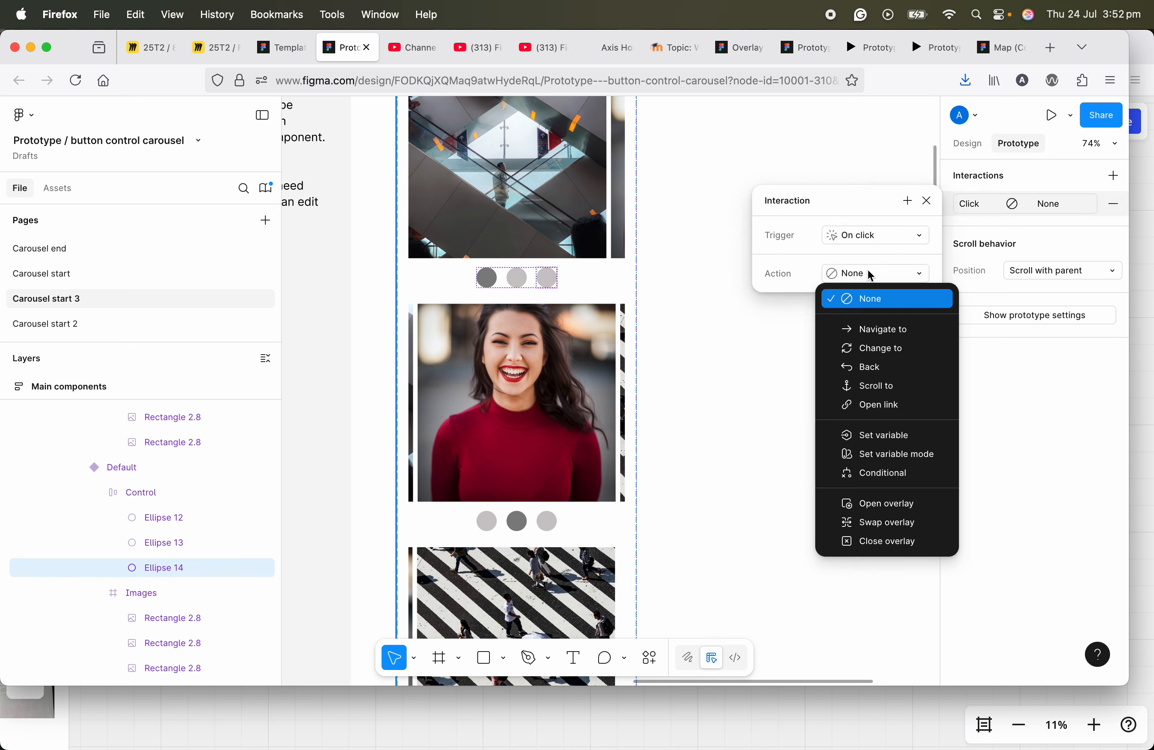
left_click(869, 344)
left_click(891, 299)
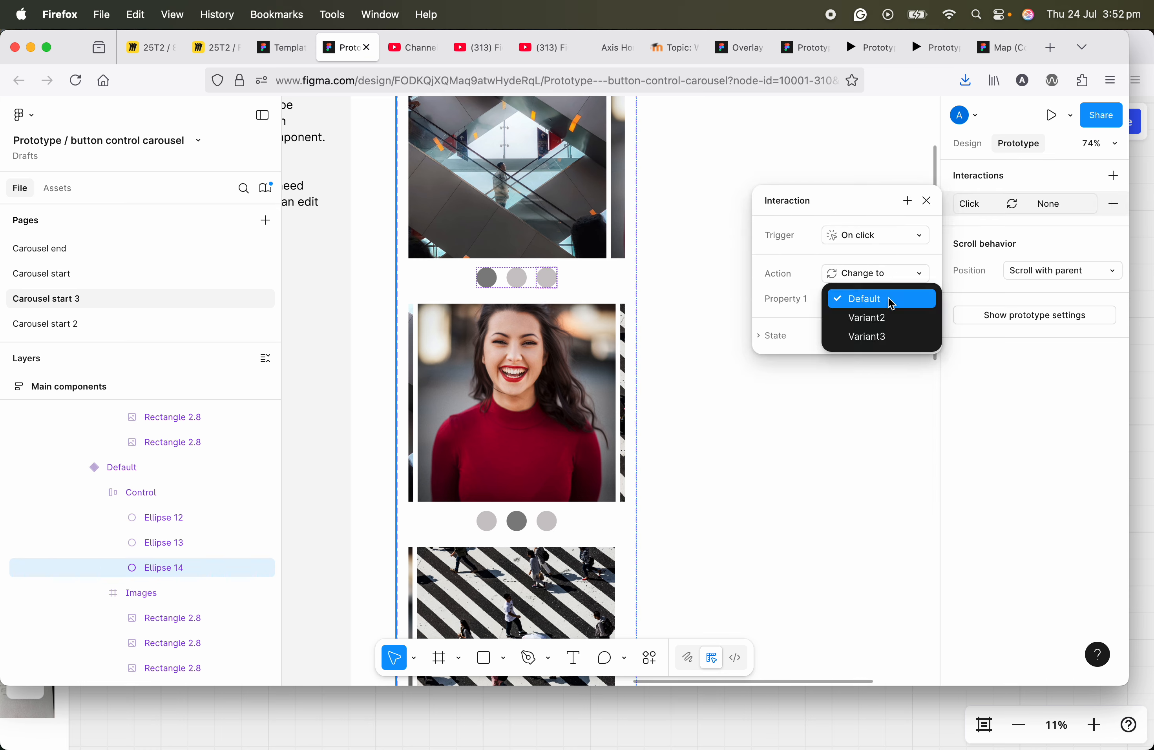
left_click(886, 338)
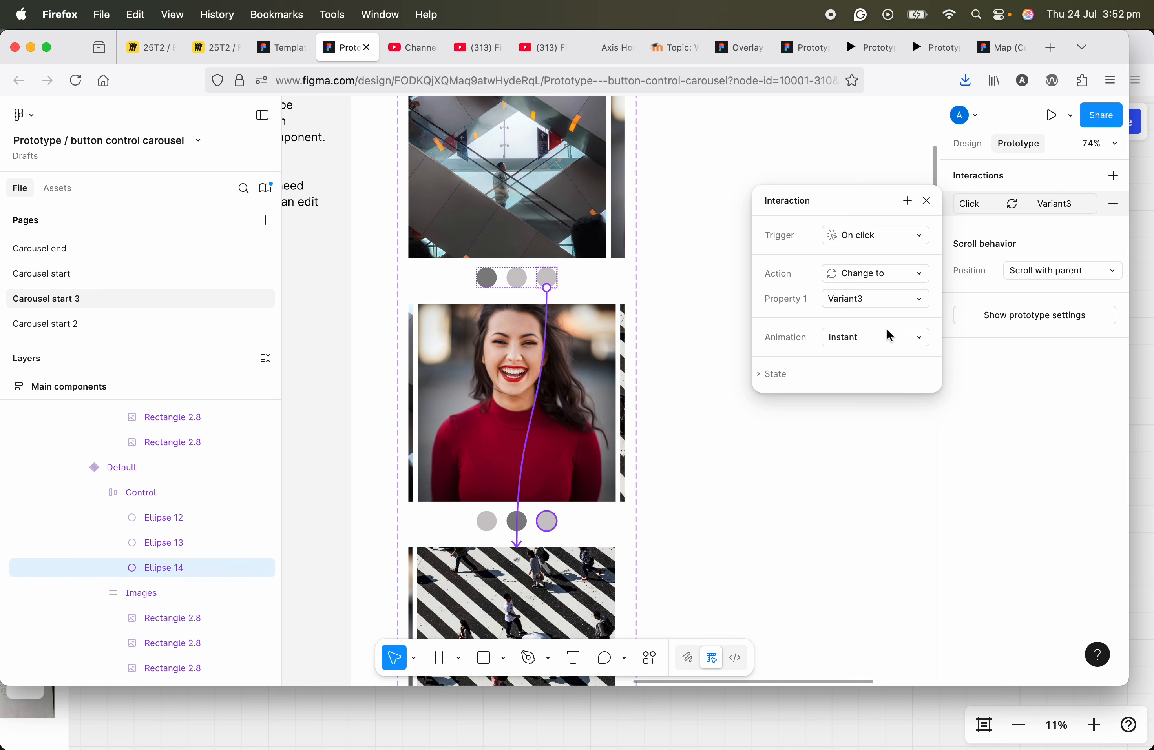
left_click(890, 335)
left_click(890, 372)
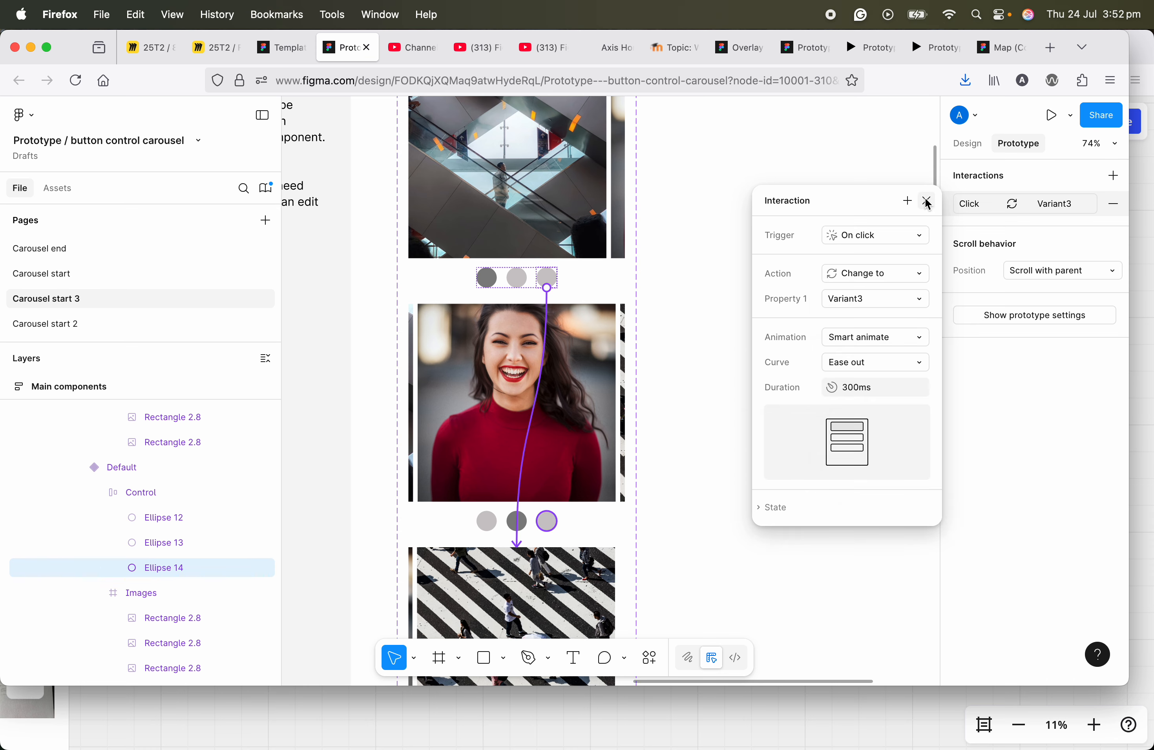
left_click(928, 202)
- Add an On click interaction to Variant2's first dot with the action Change to and Property 1 set to Default
scroll(517, 487, "down", 4)
left_click(503, 442)
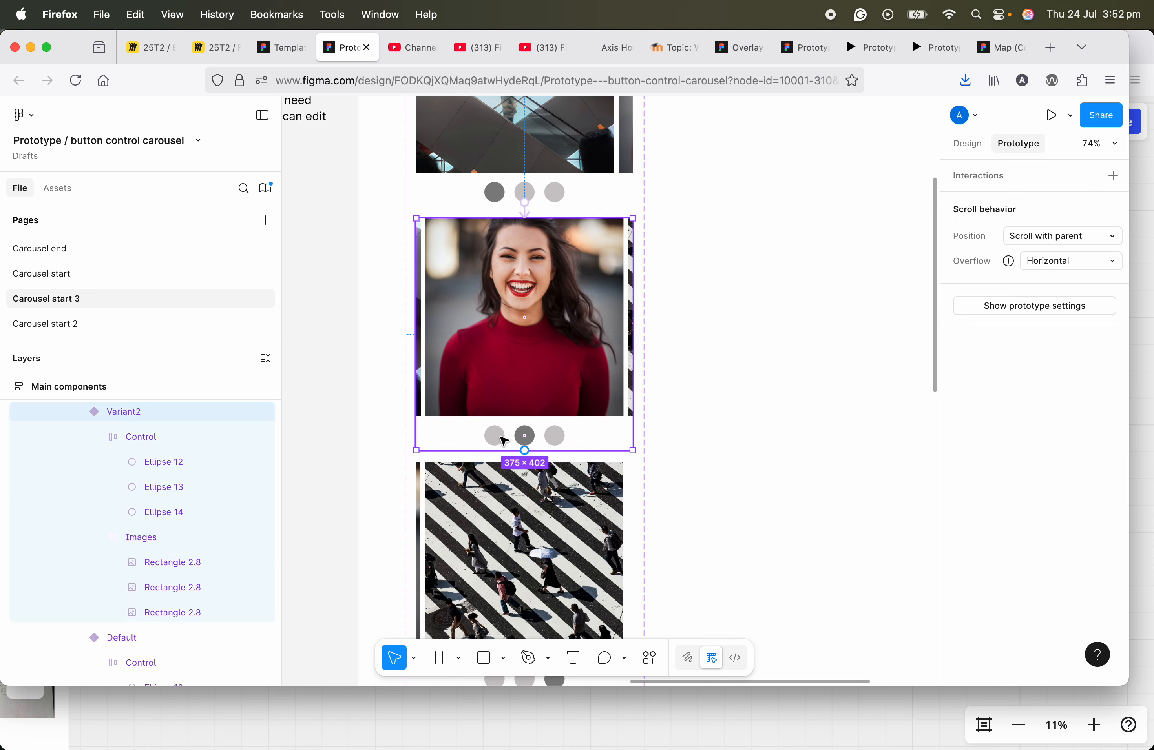
left_click(504, 441)
left_click(501, 441)
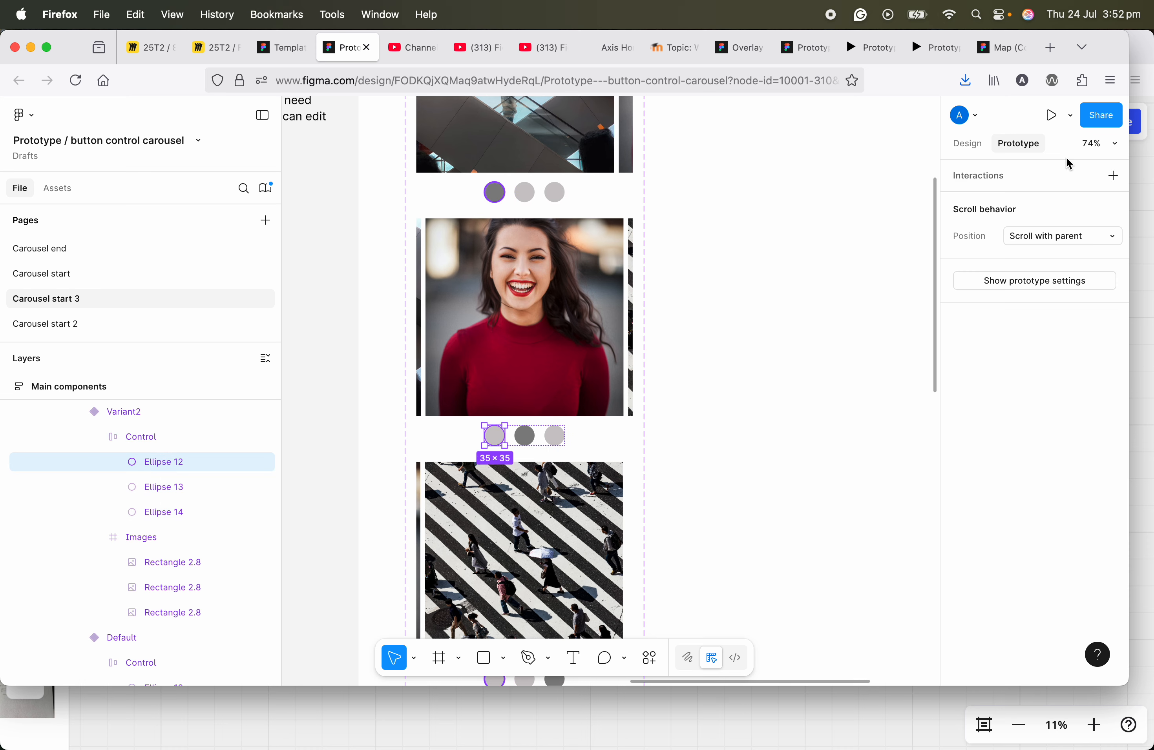
left_click(1113, 176)
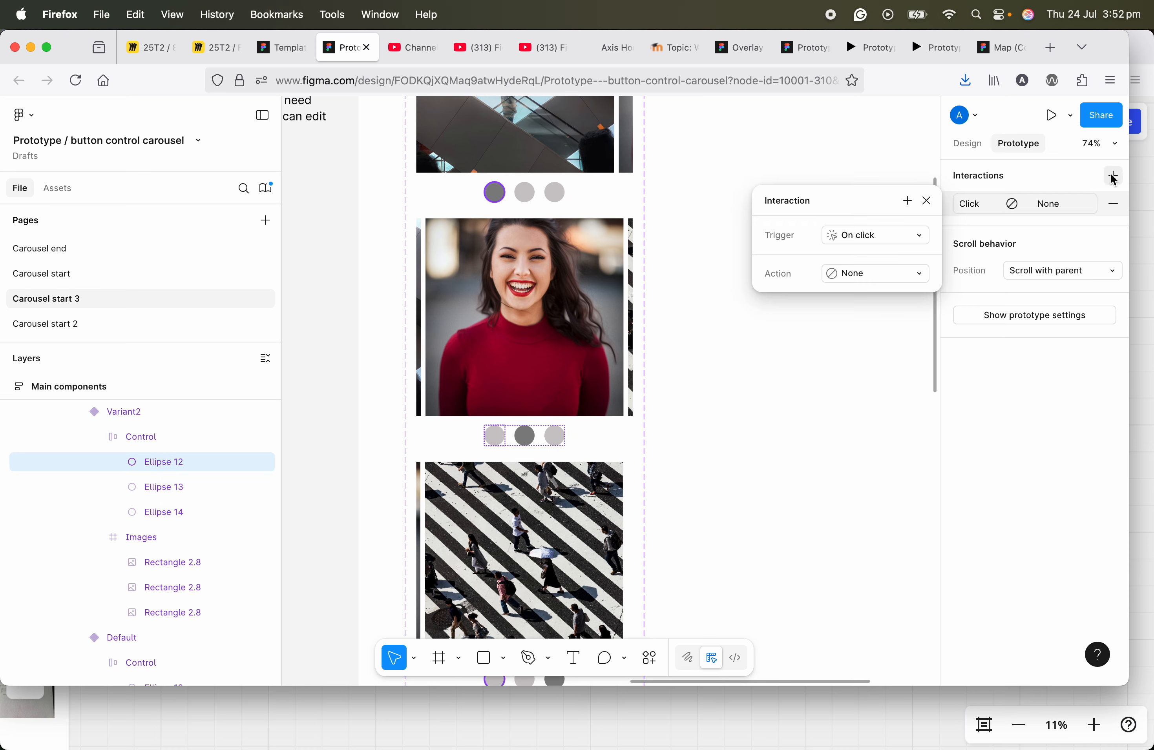
left_click(887, 274)
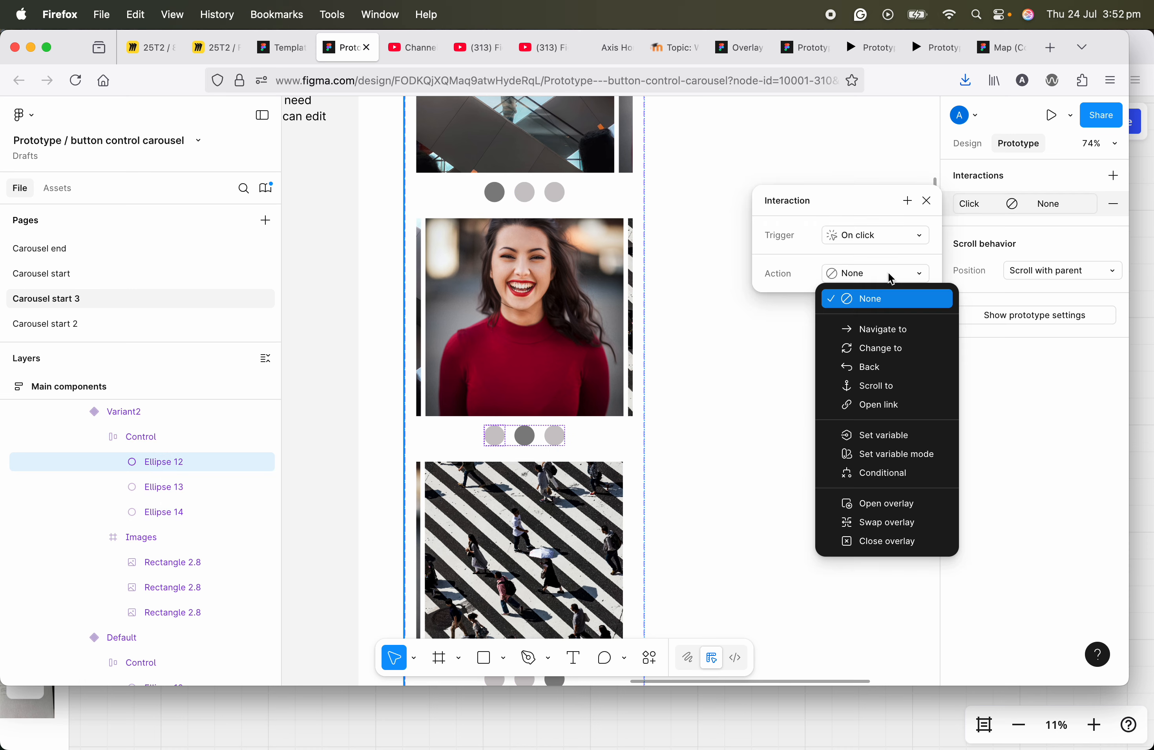
left_click(887, 350)
left_click(876, 300)
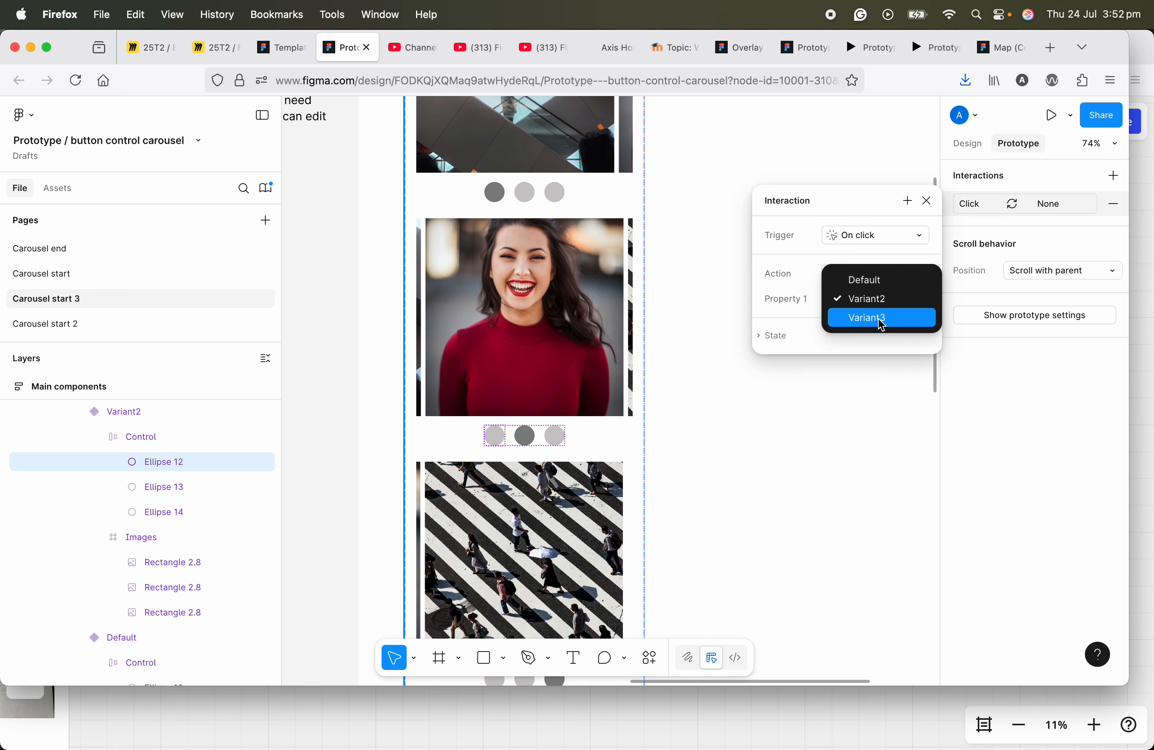
left_click(882, 284)
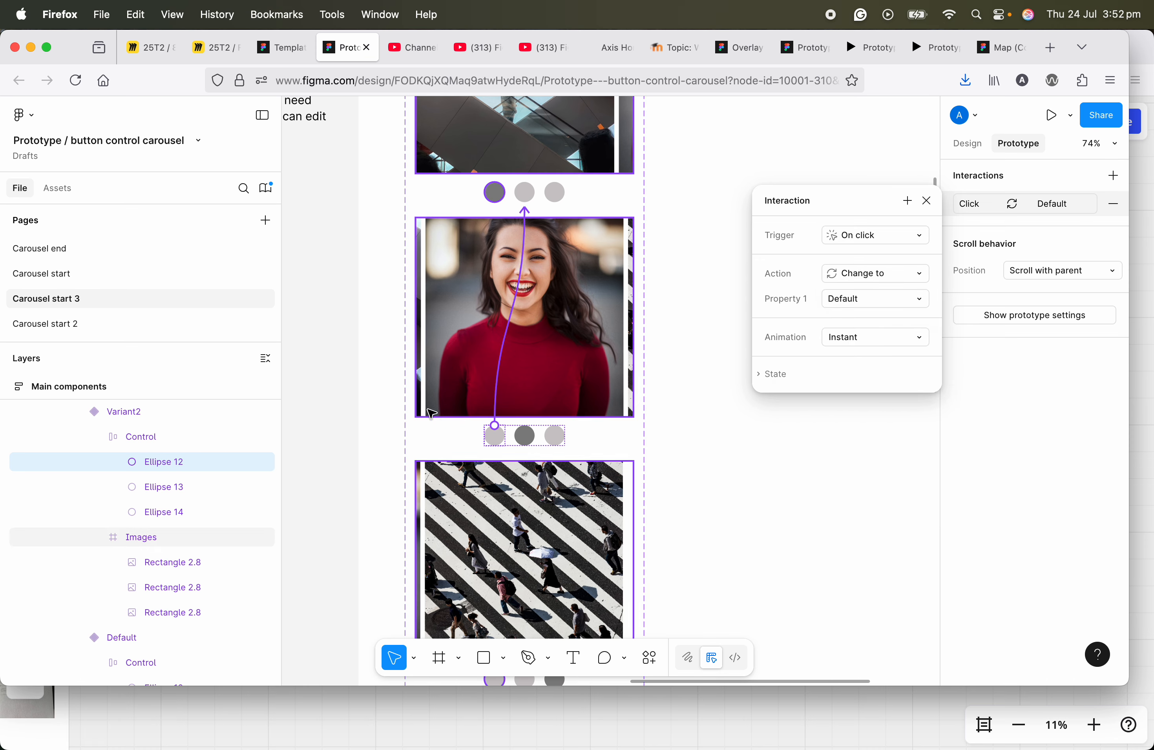
left_click(860, 302)
left_click(860, 303)
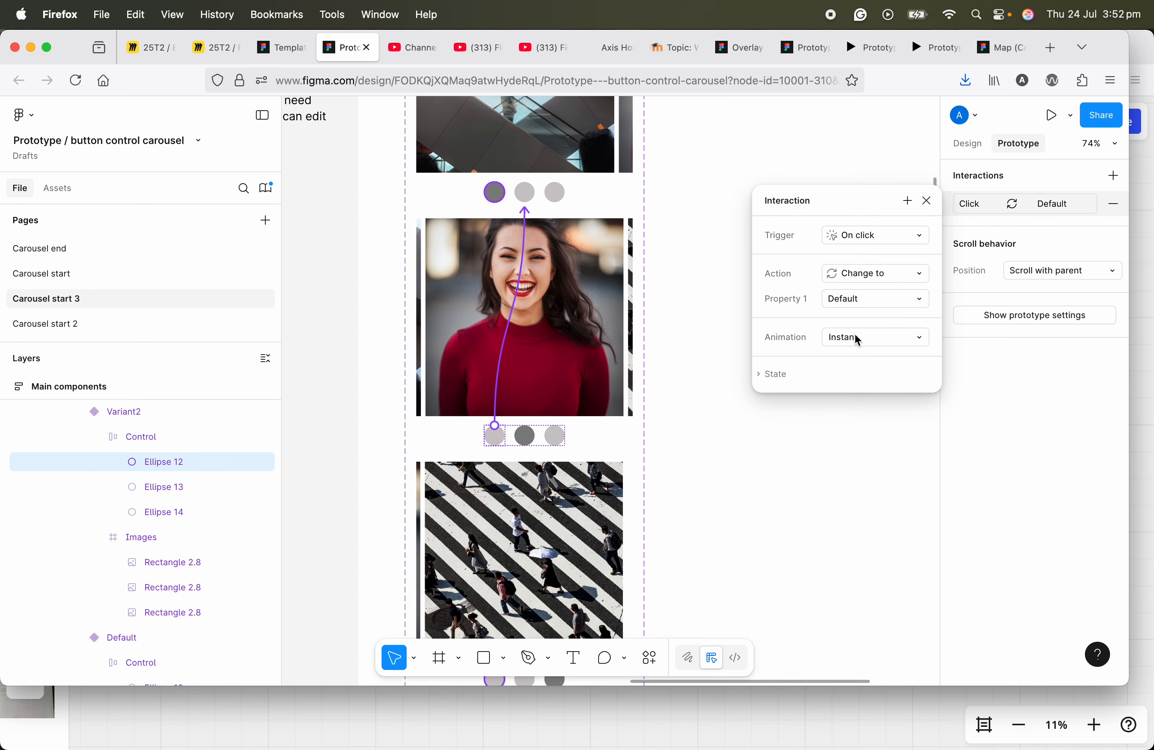
- Set the animation of the interaction on Variant2's first dot to Smart animate and close its settings
left_click(857, 338)
left_click(861, 375)
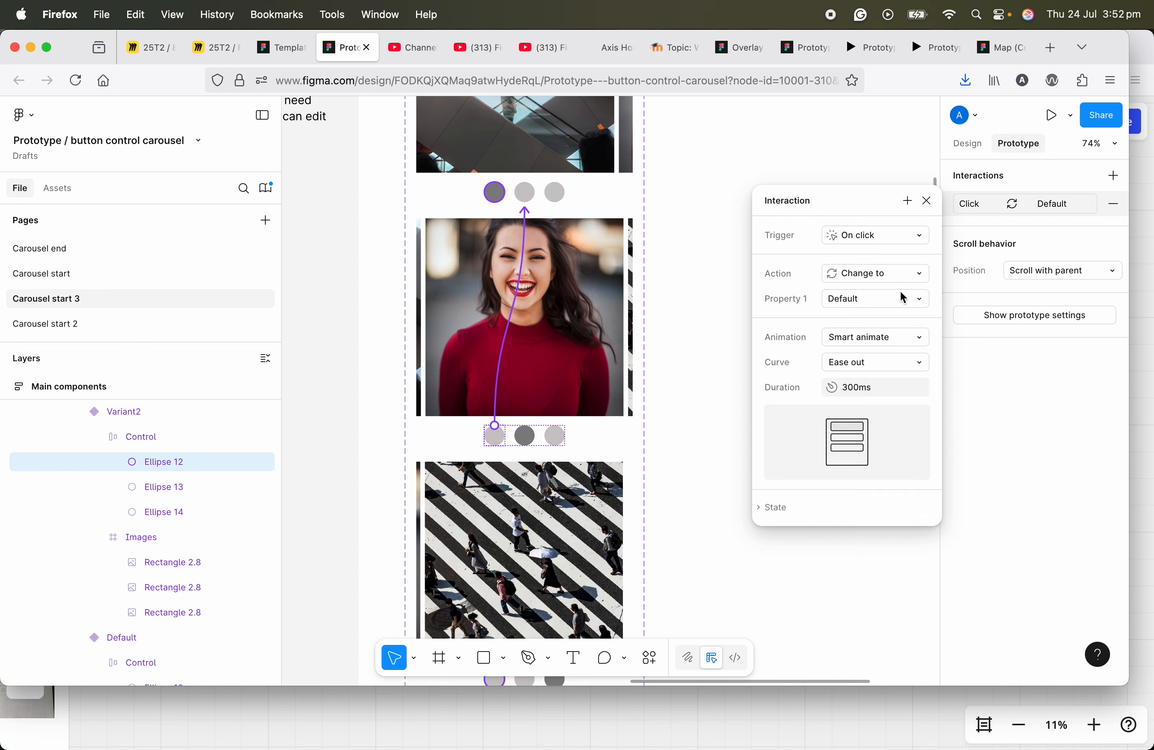
left_click(928, 202)
- Add an On click interaction to Variant2's third dot with the action Change to and Property 1 set to Variant3
left_click(554, 435)
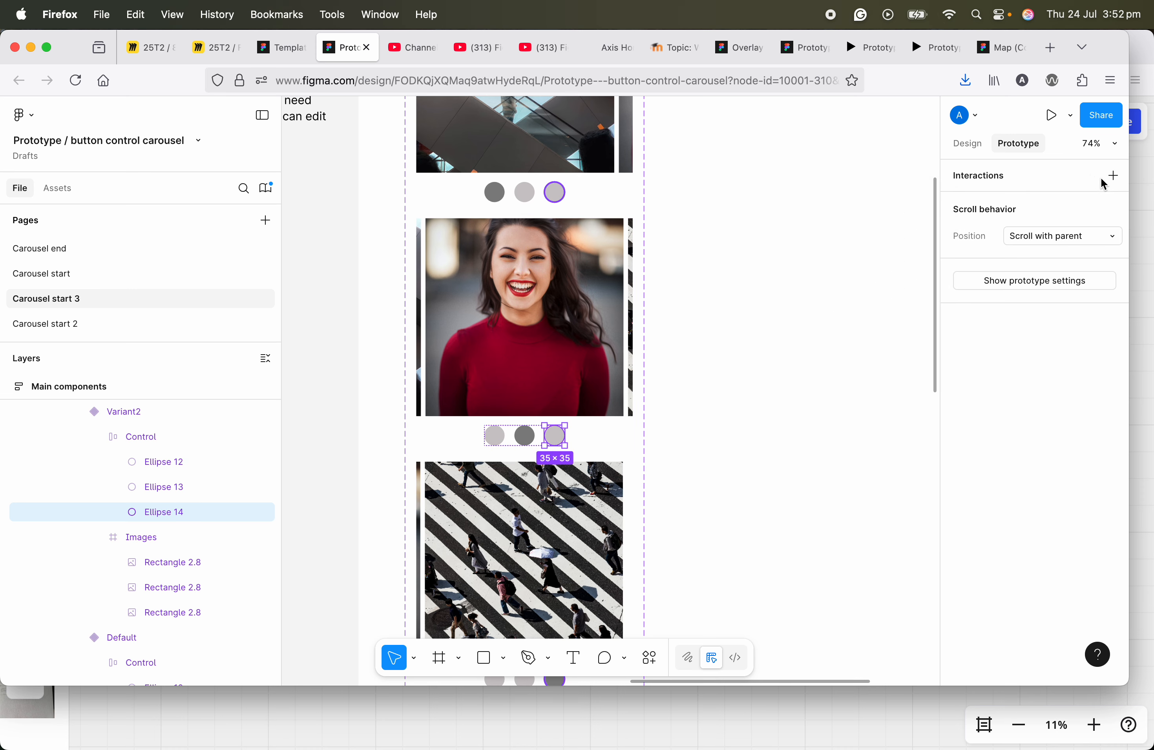
left_click(1113, 176)
left_click(906, 274)
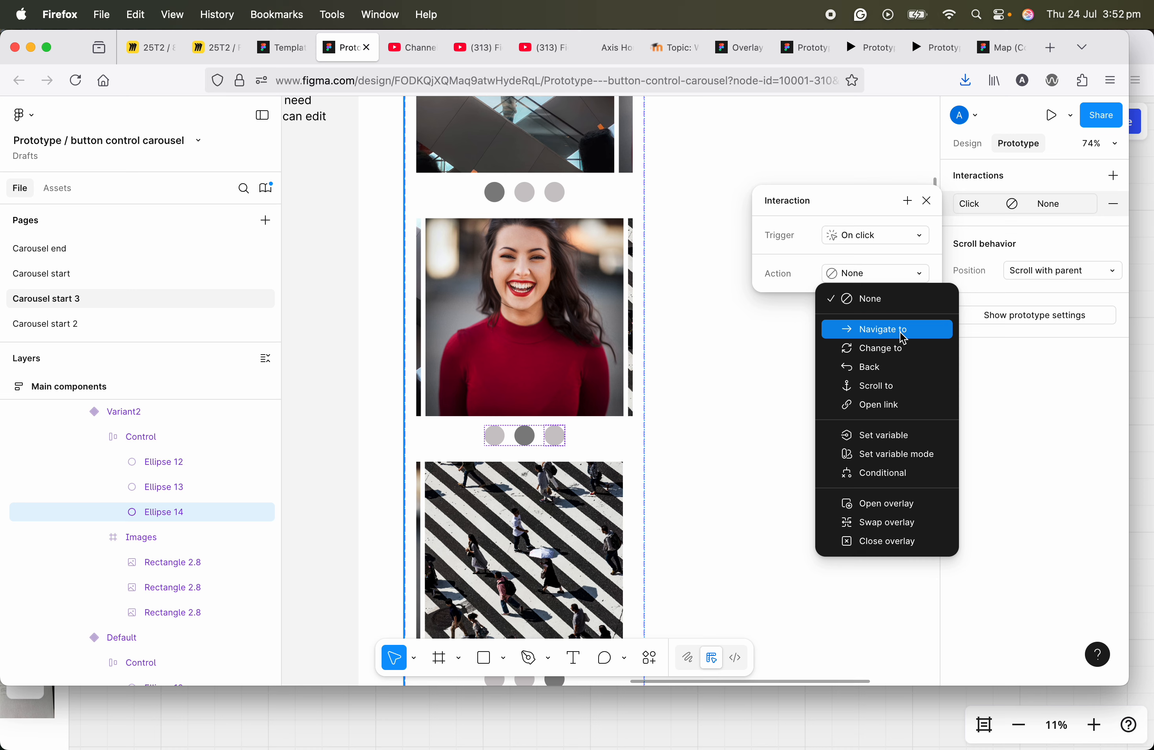
left_click(900, 350)
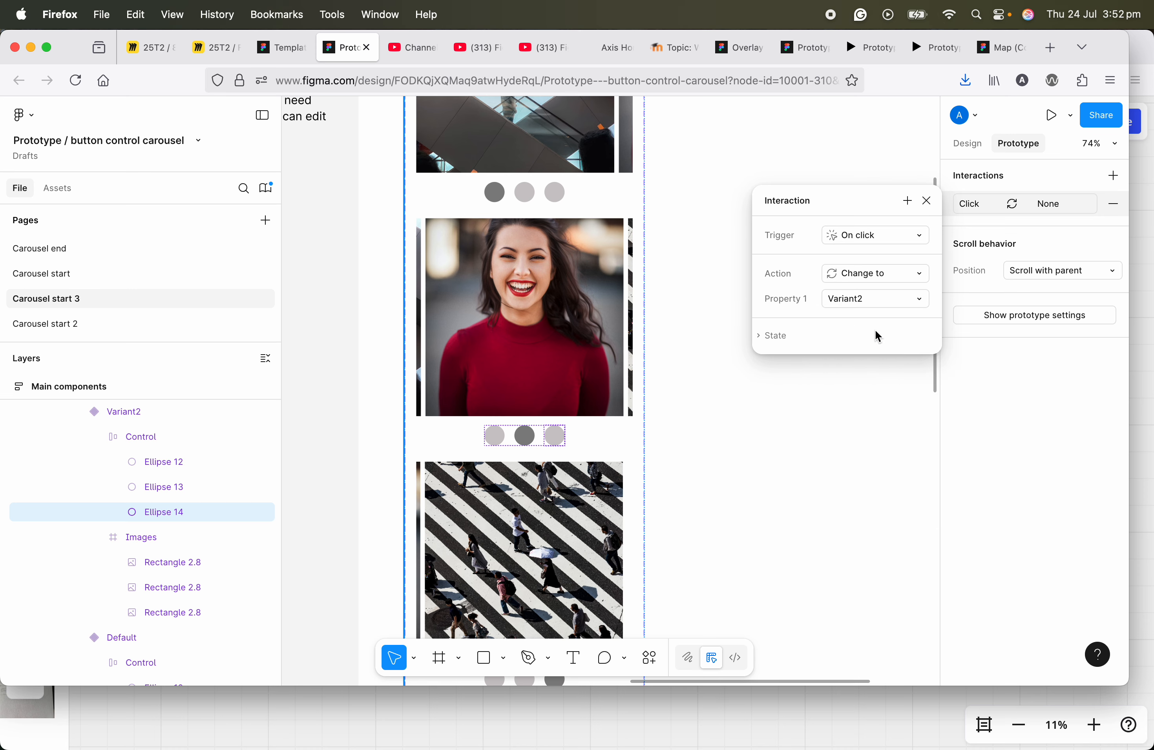
left_click(872, 299)
left_click(871, 316)
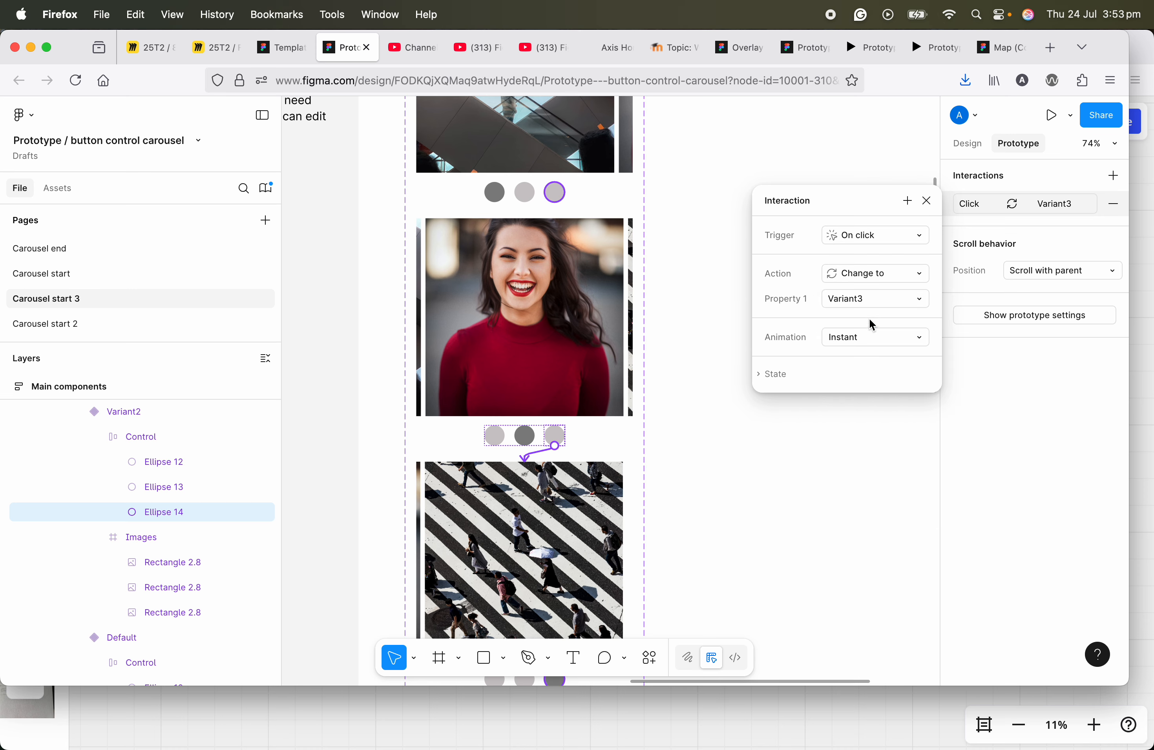
left_click(928, 204)
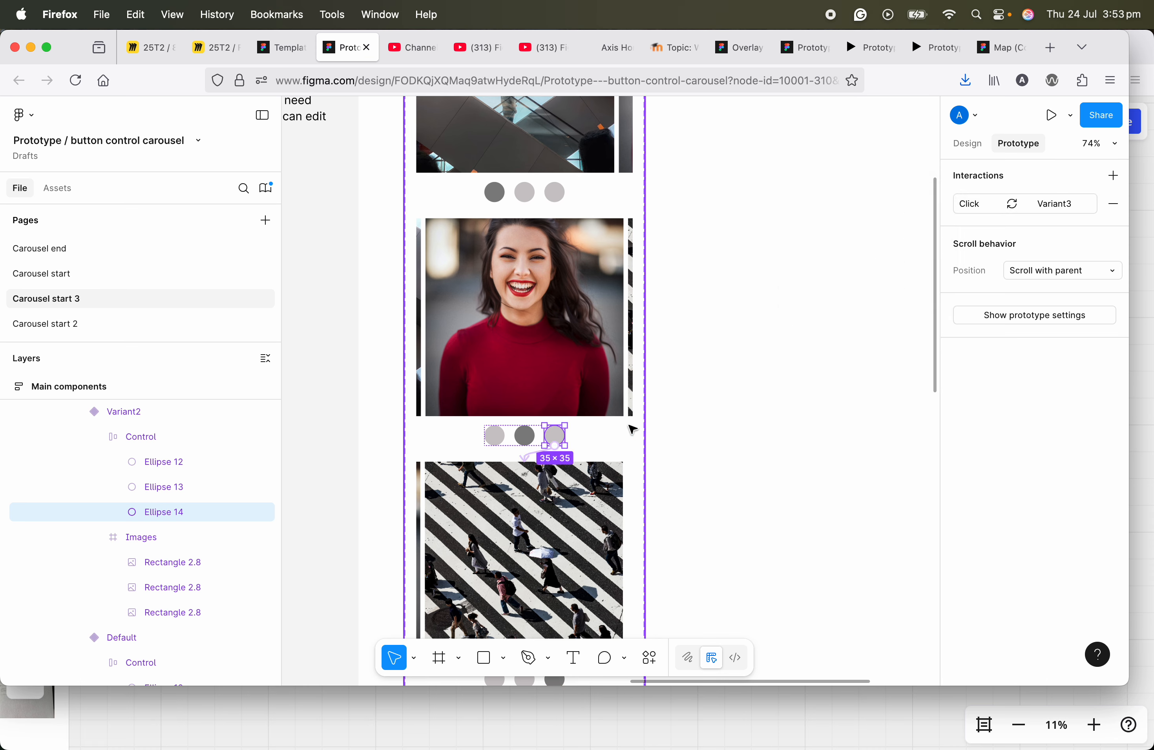
- Add an On click interaction to Variant3's first dot that changes Property 1 to Default with Smart animate
scroll(585, 424, "down", 5)
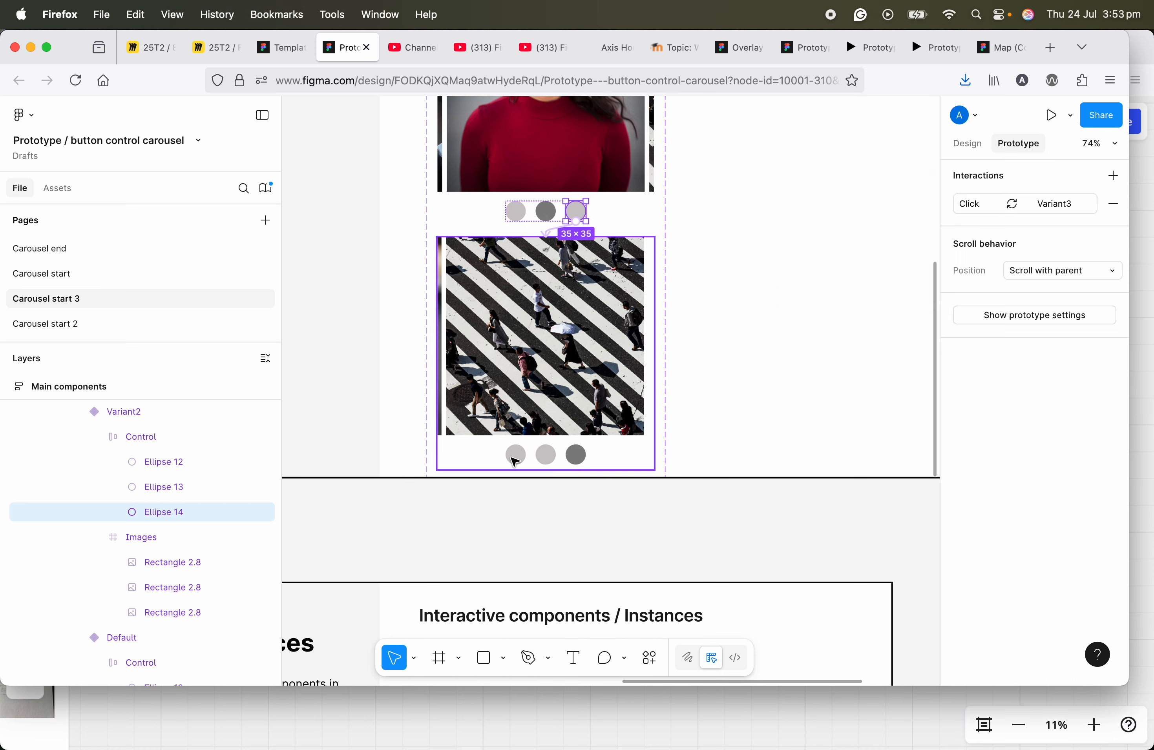
left_click(516, 460)
left_click(516, 460)
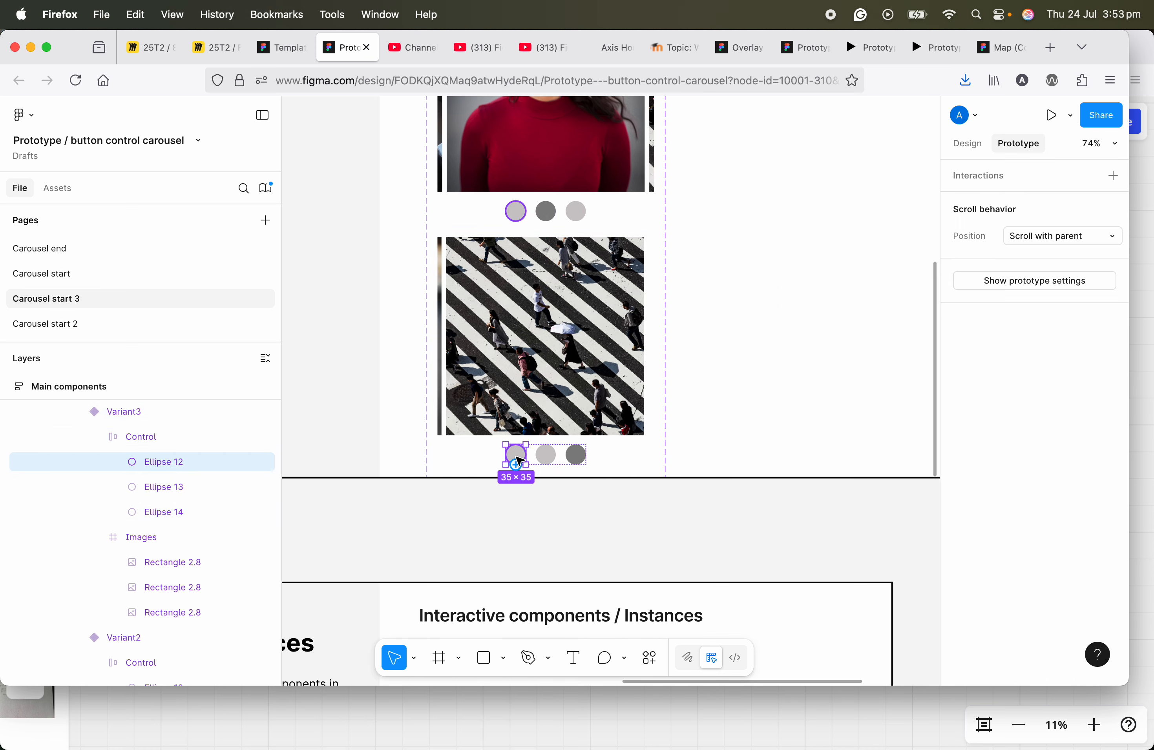
left_click(1113, 175)
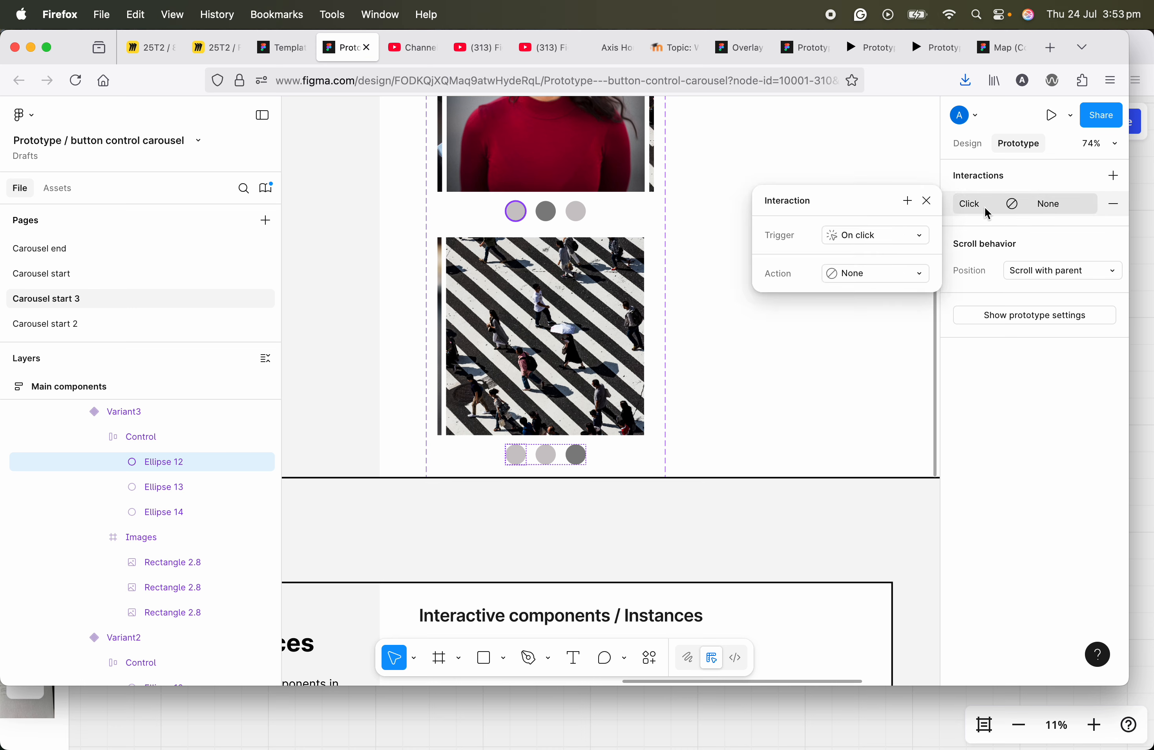
left_click(869, 275)
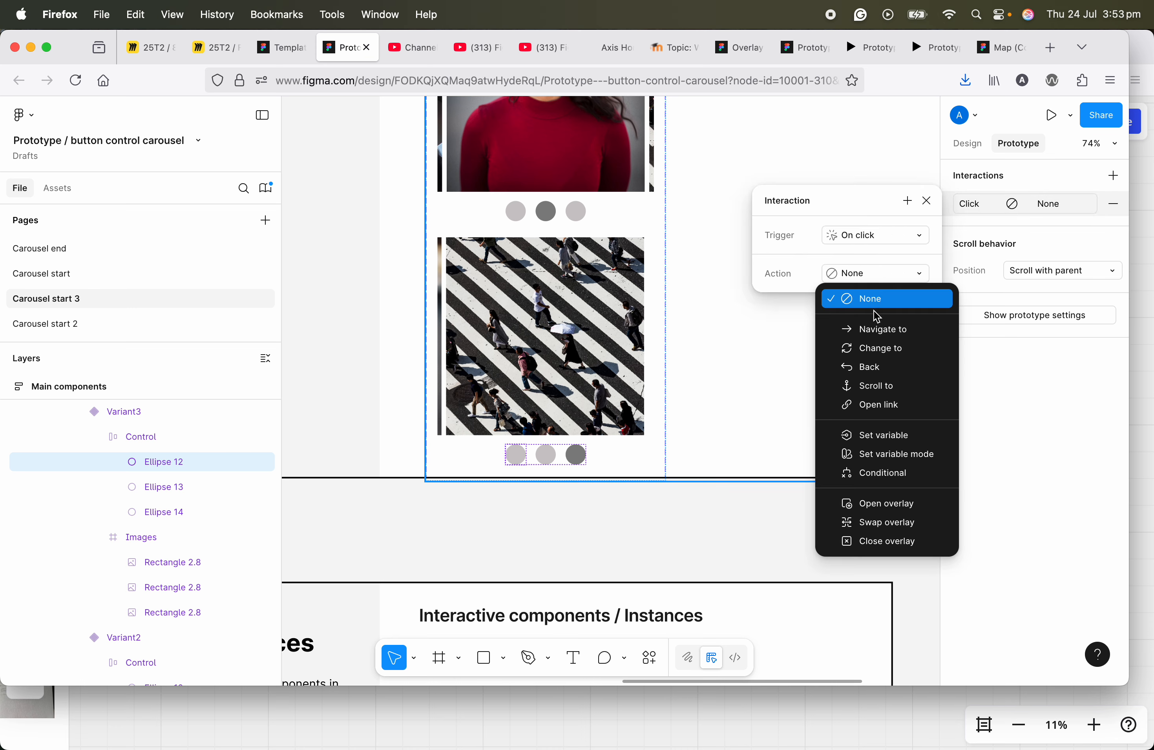
left_click(877, 346)
left_click(873, 305)
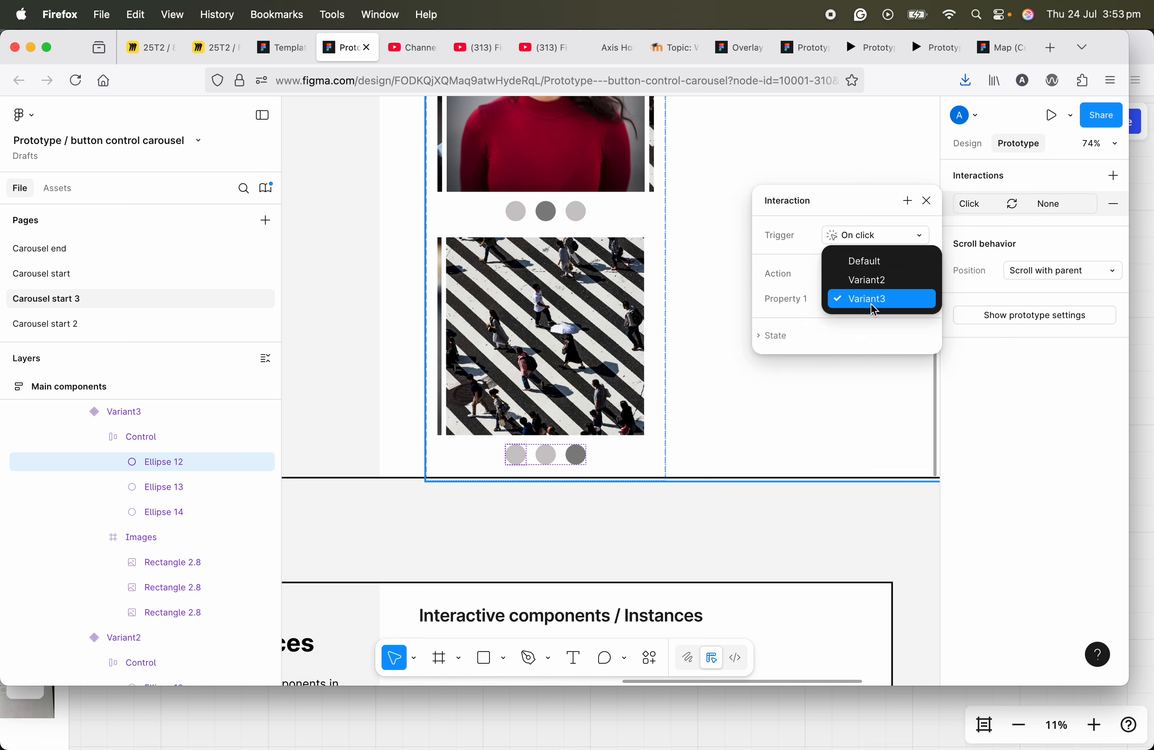
left_click(877, 263)
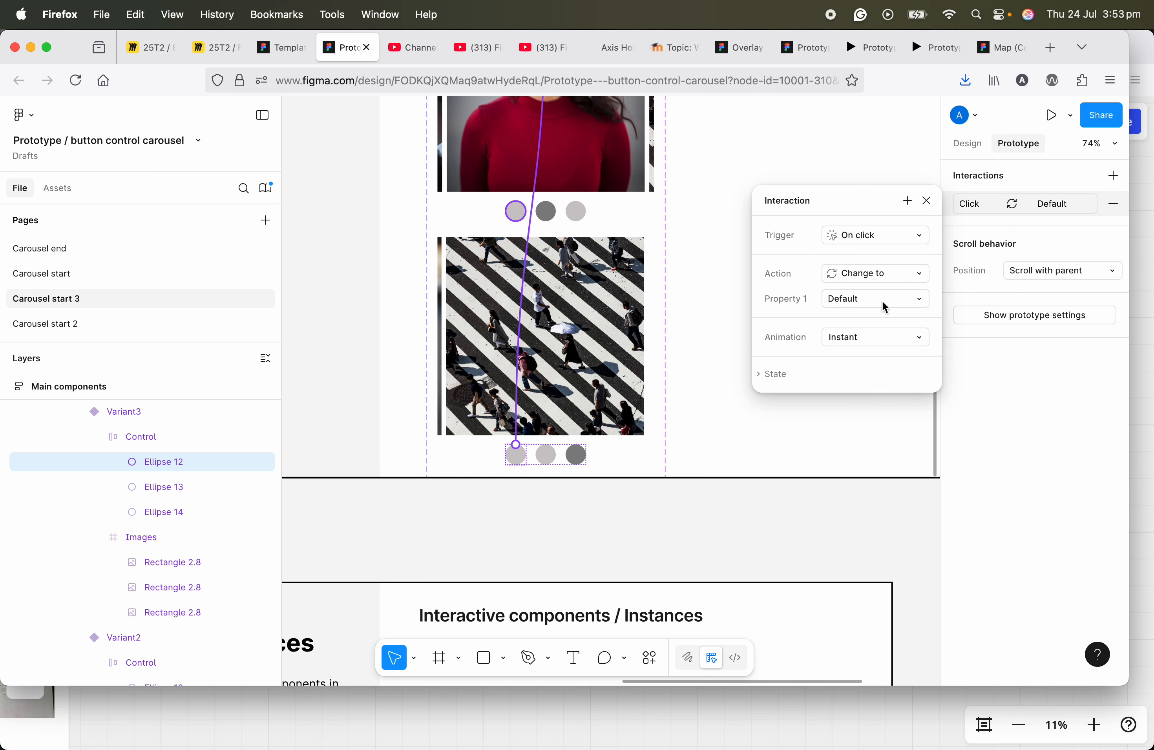
left_click(882, 339)
left_click(882, 376)
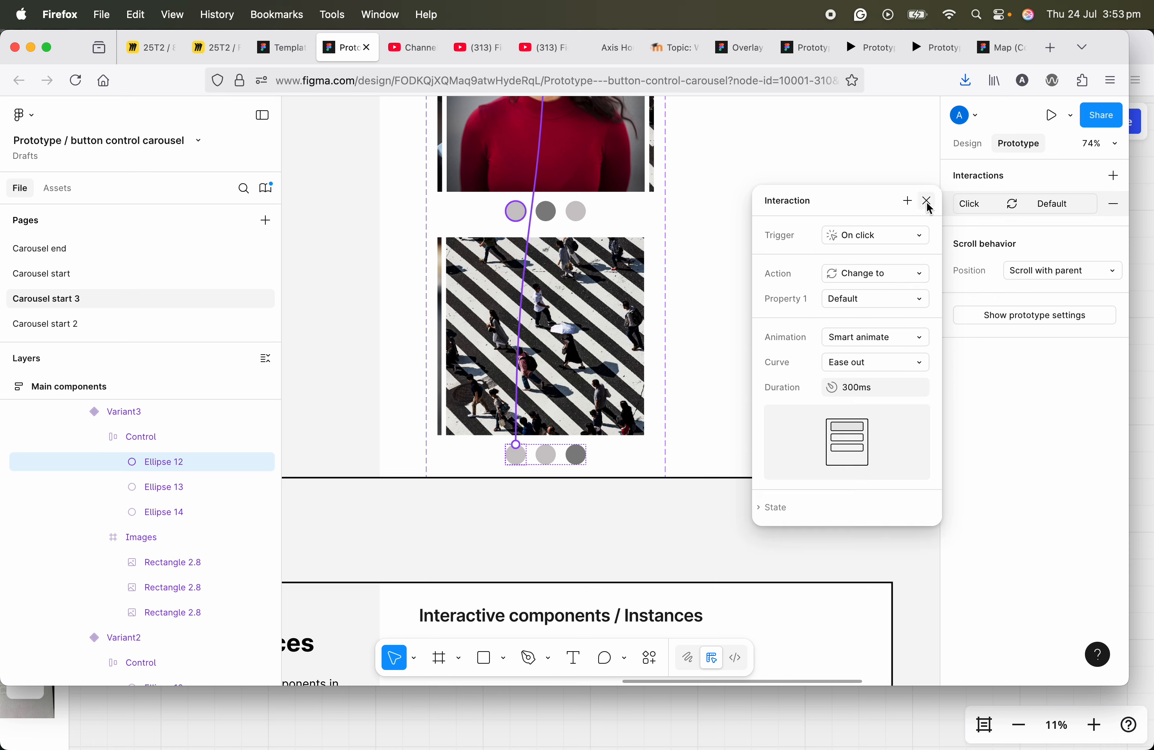
left_click(927, 201)
- Add an On click interaction to Variant3's middle dot that changes Property 1 to Variant2 with Smart animate
left_click(544, 455)
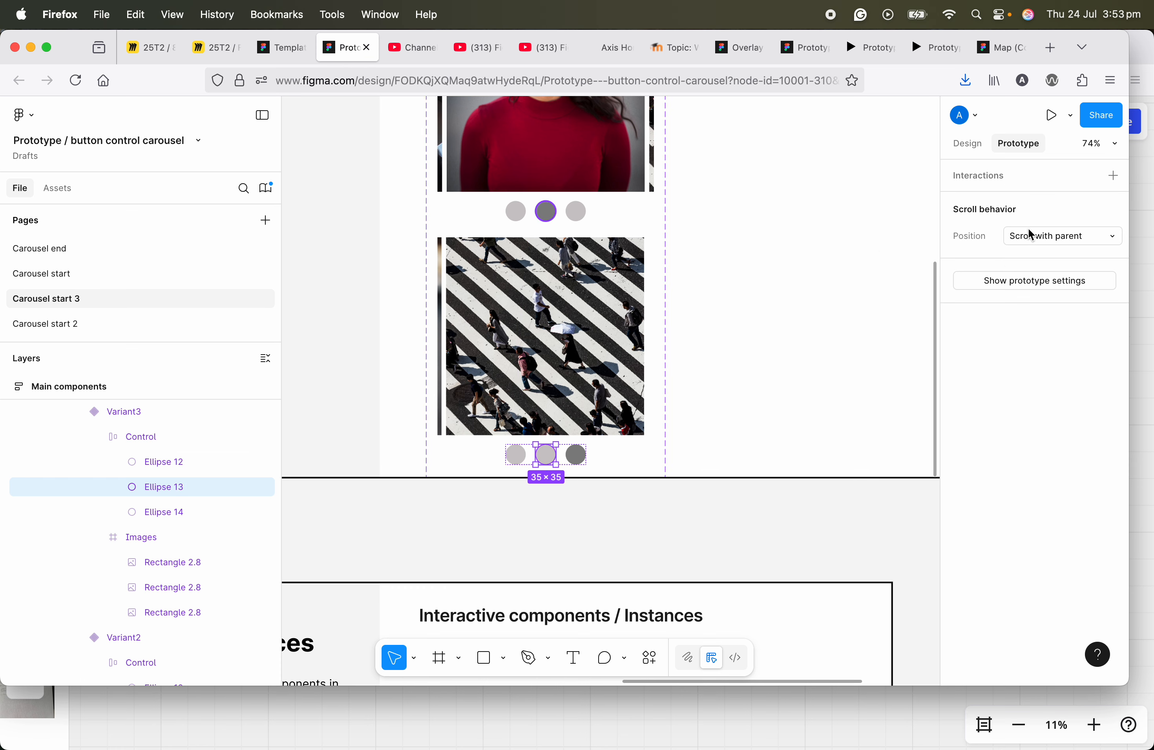
left_click(1113, 176)
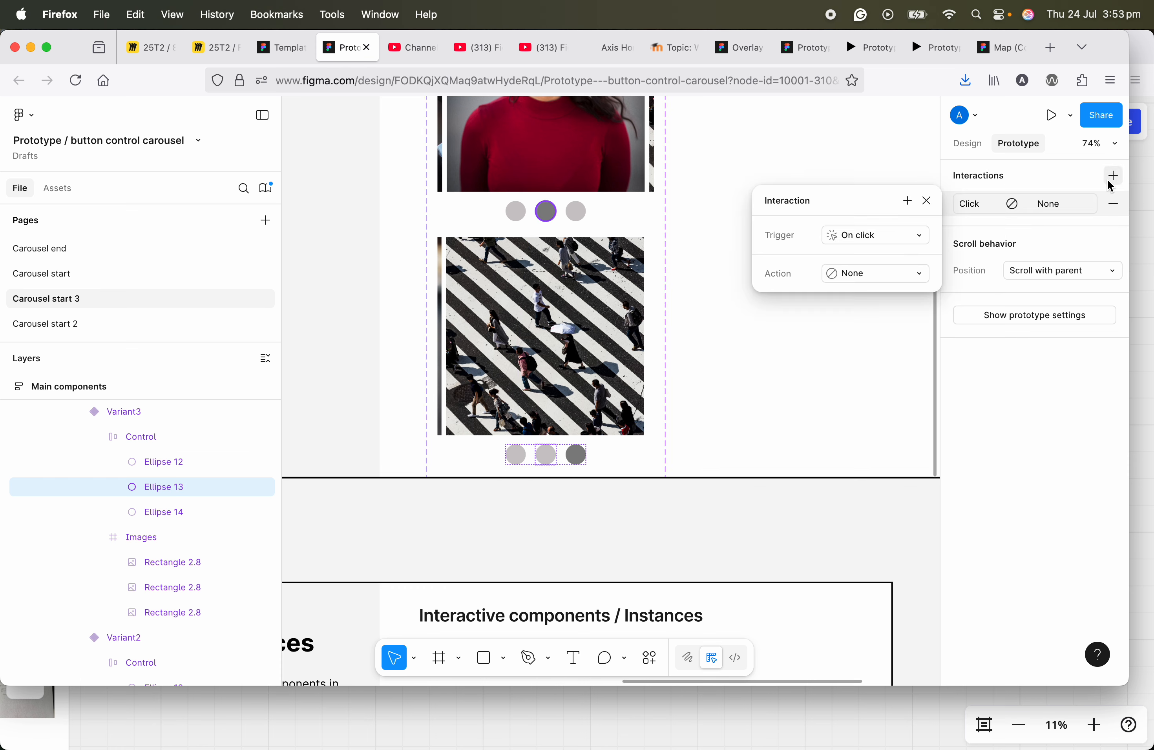
left_click(896, 274)
left_click(888, 347)
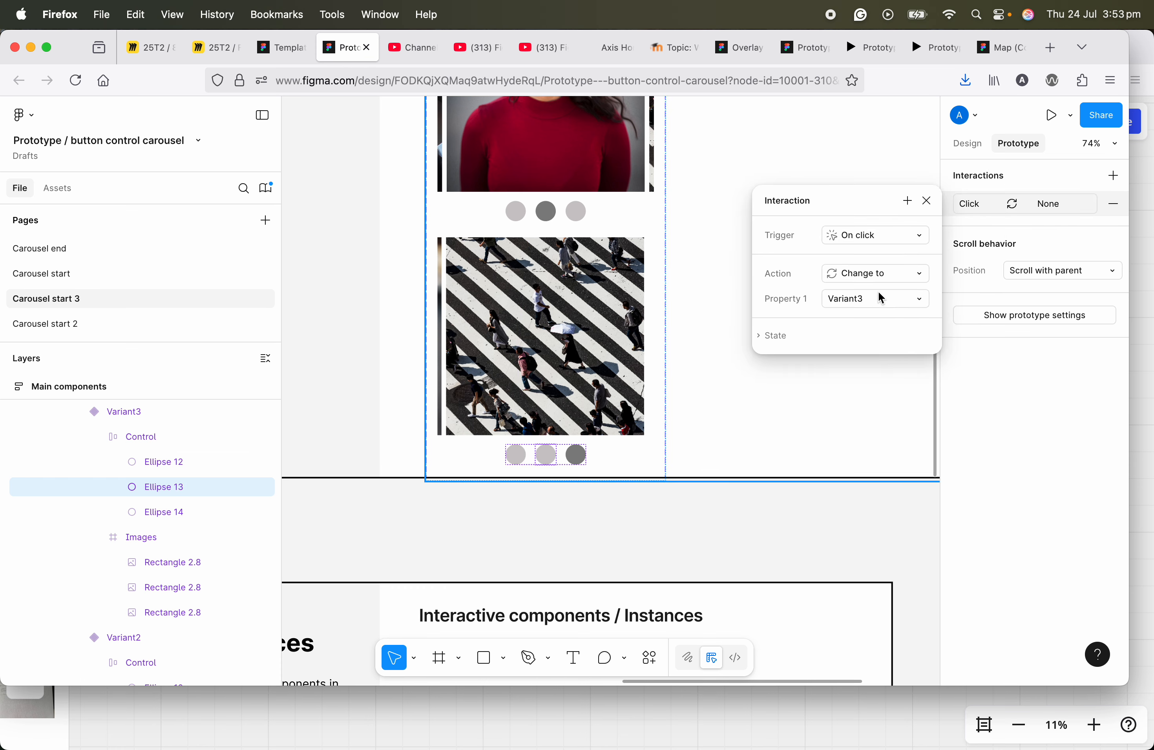
left_click(887, 305)
left_click(879, 281)
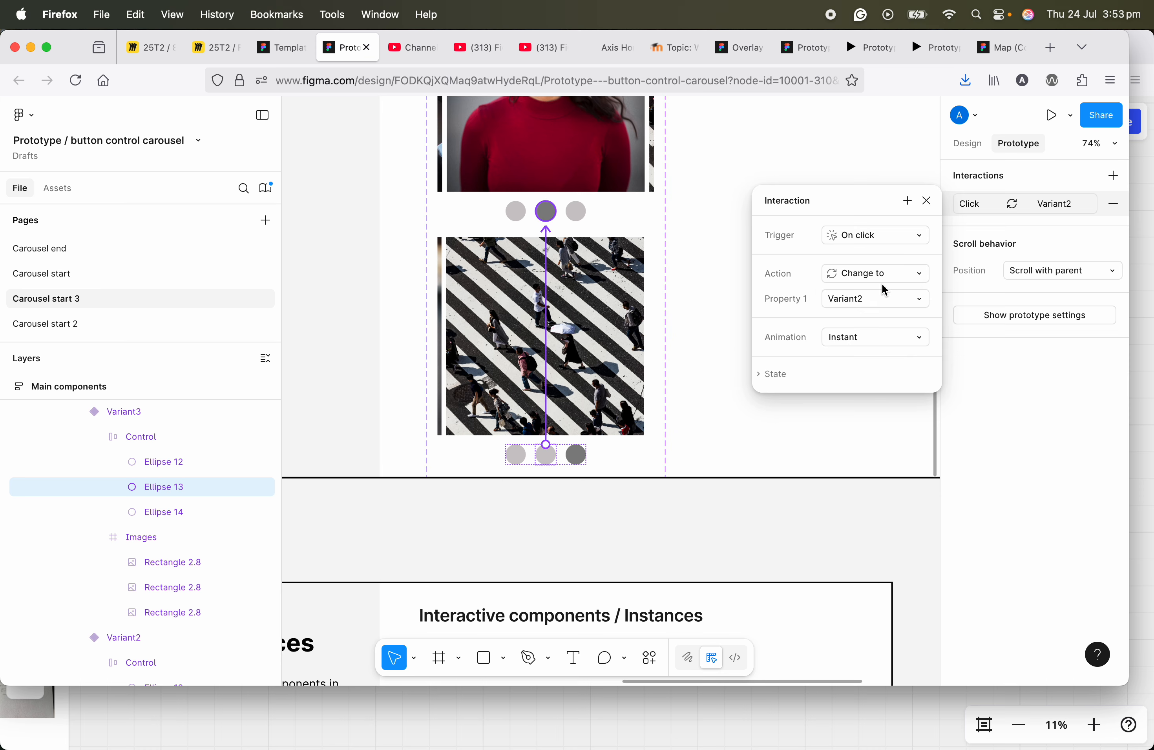
left_click(870, 338)
left_click(867, 385)
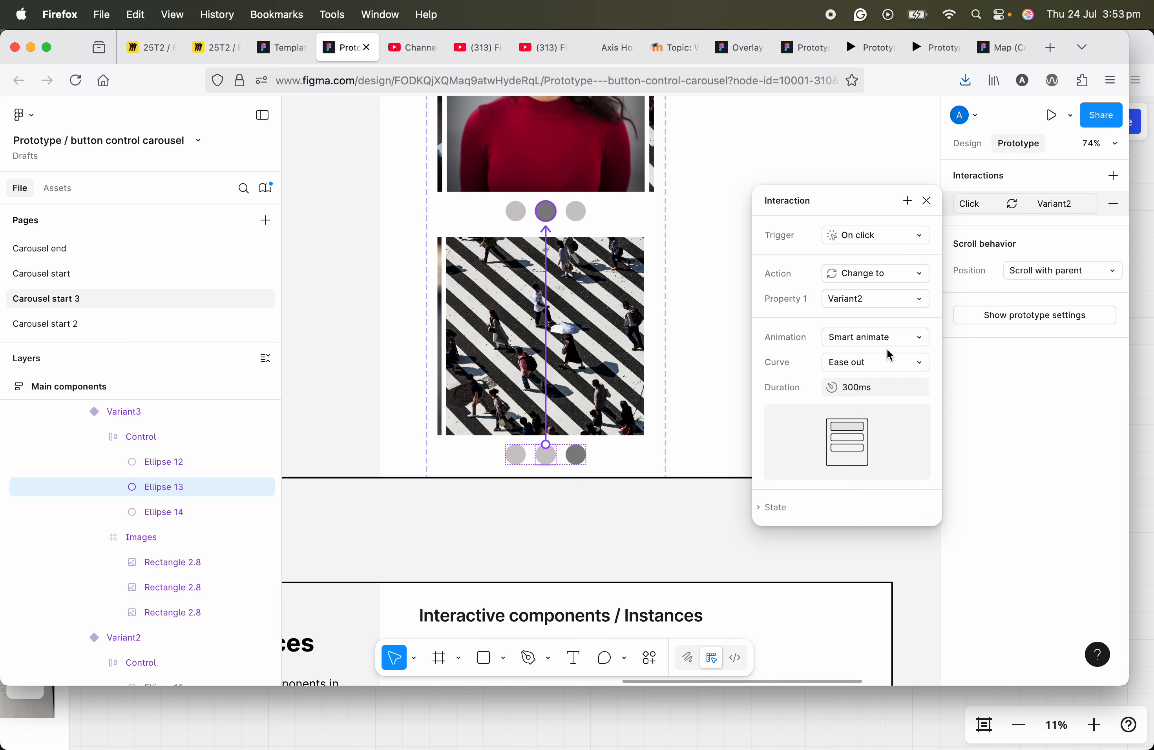
left_click(926, 200)
- Insert an instance of the Carousel component from this file's assets into the Instances frame, below the Carousel heading
scroll(721, 359, "down", 5)
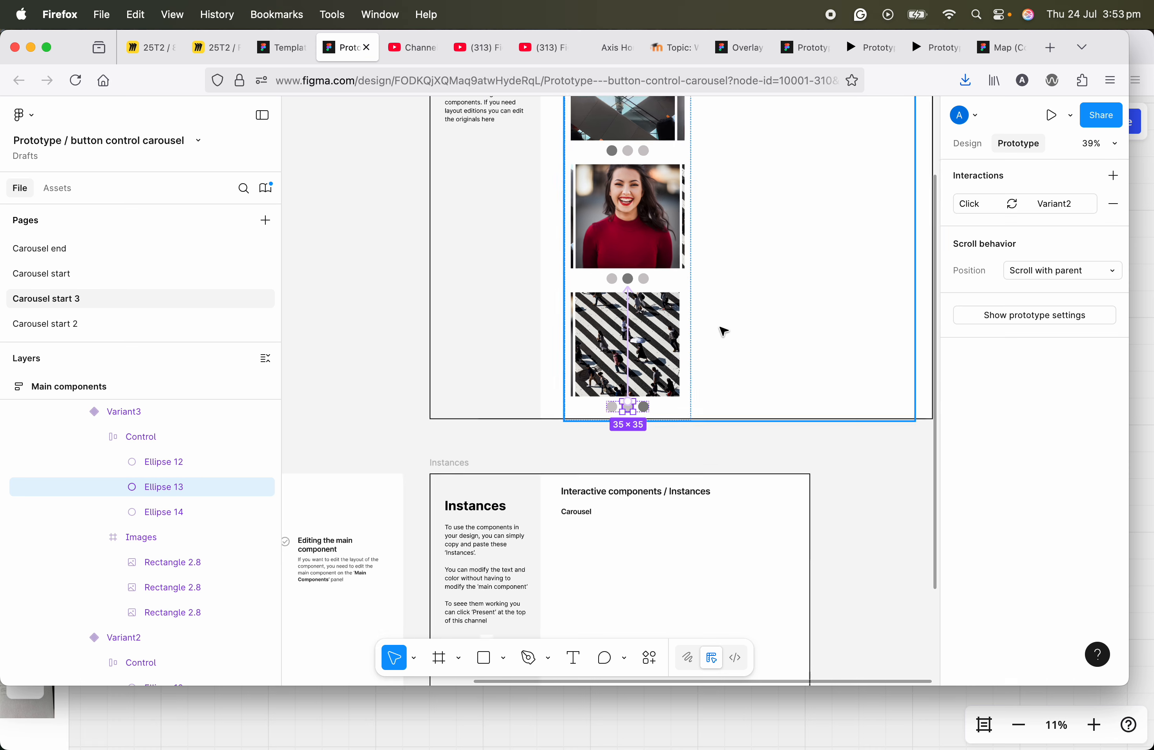
left_click_drag(739, 443, 664, 453)
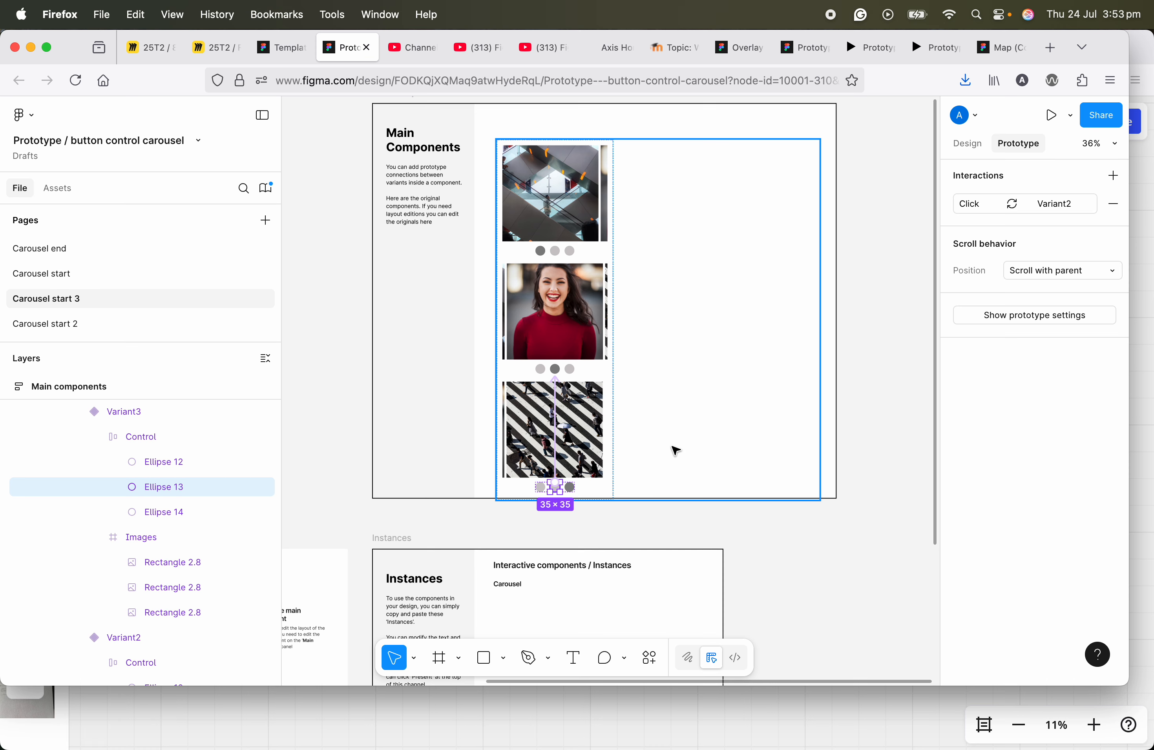
left_click_drag(670, 446, 680, 226)
scroll(525, 463, "down", 1)
left_click(541, 446)
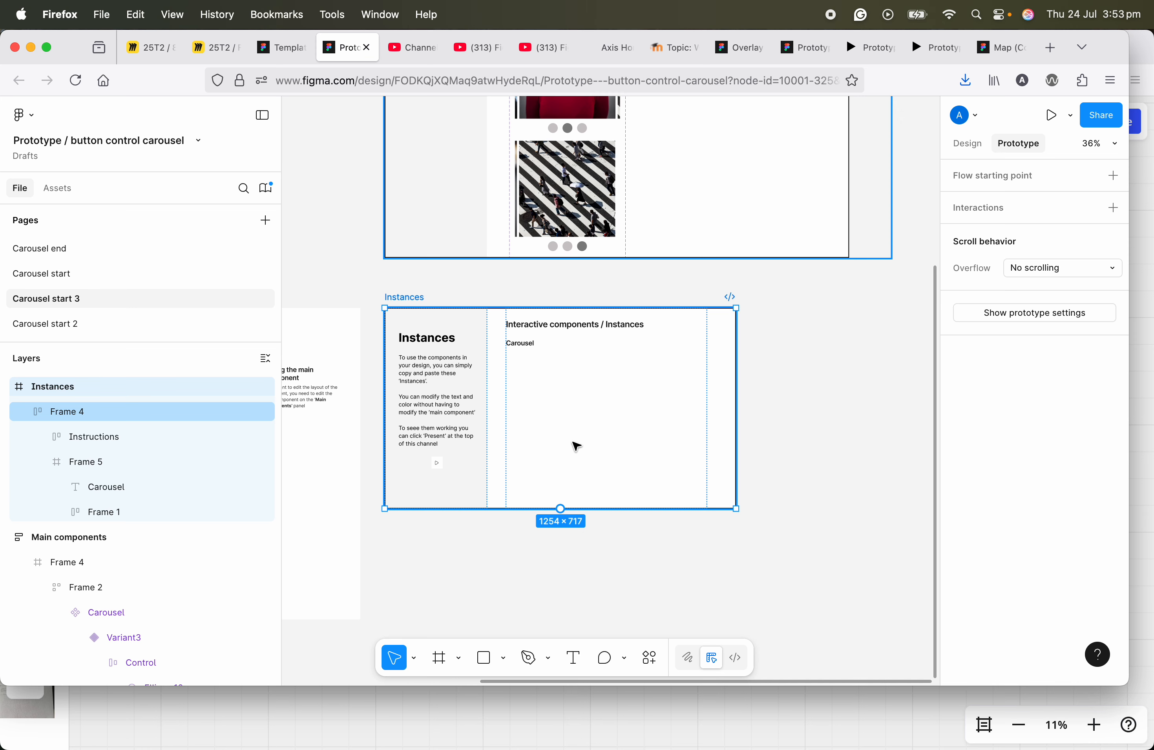
left_click(69, 196)
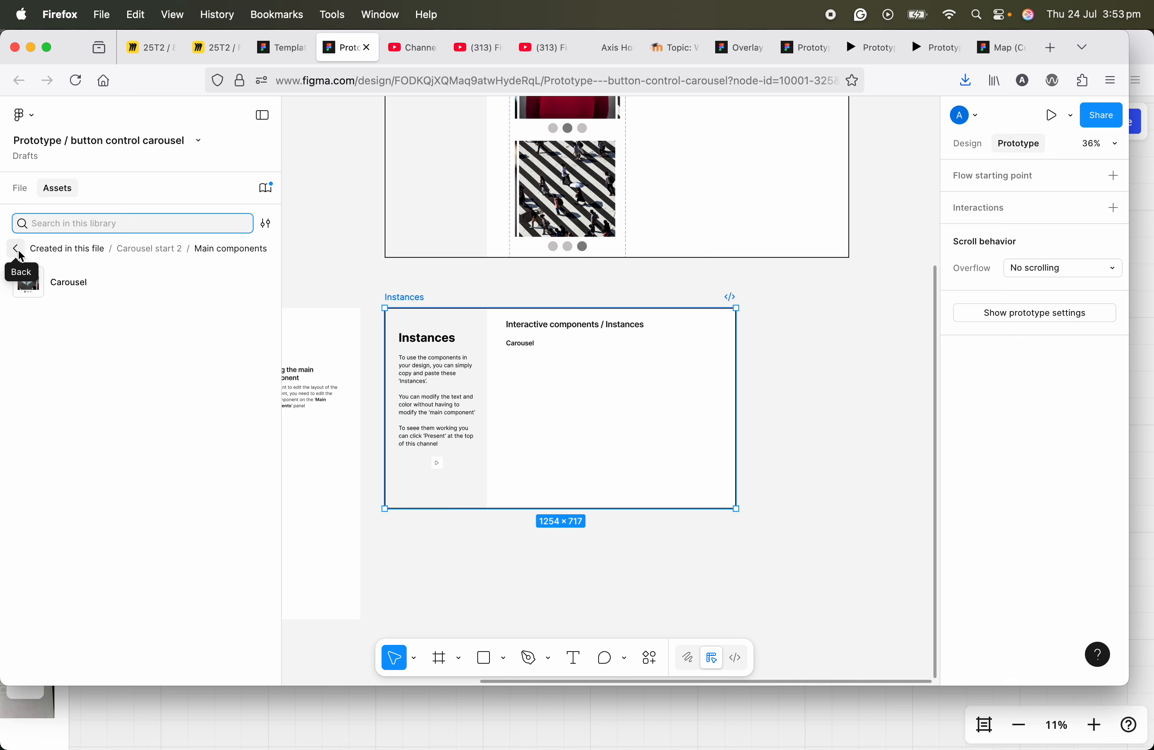
left_click(78, 291)
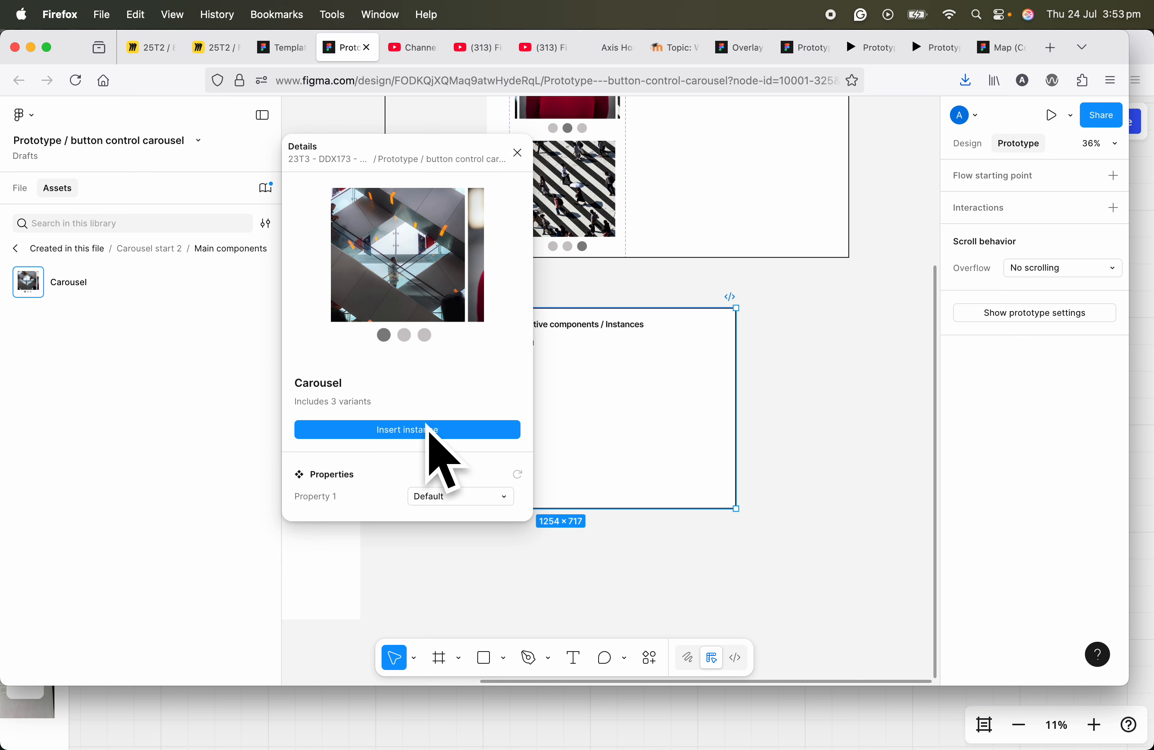
left_click(518, 156)
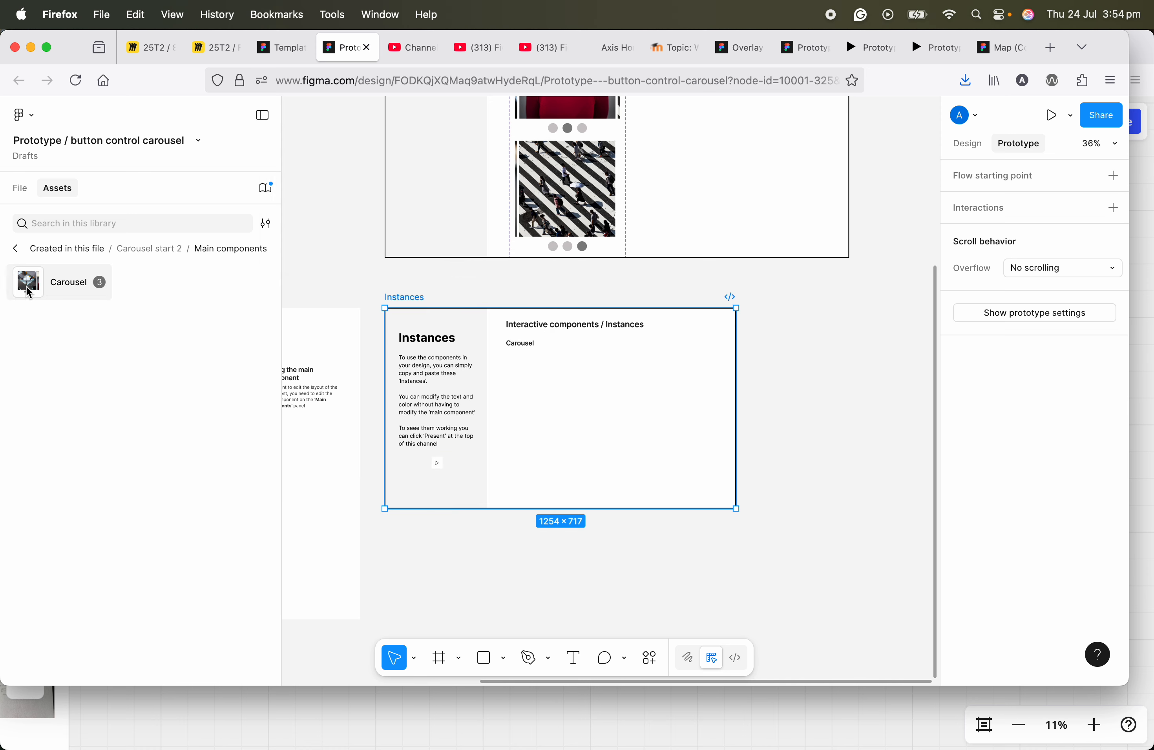
left_click_drag(29, 287, 599, 426)
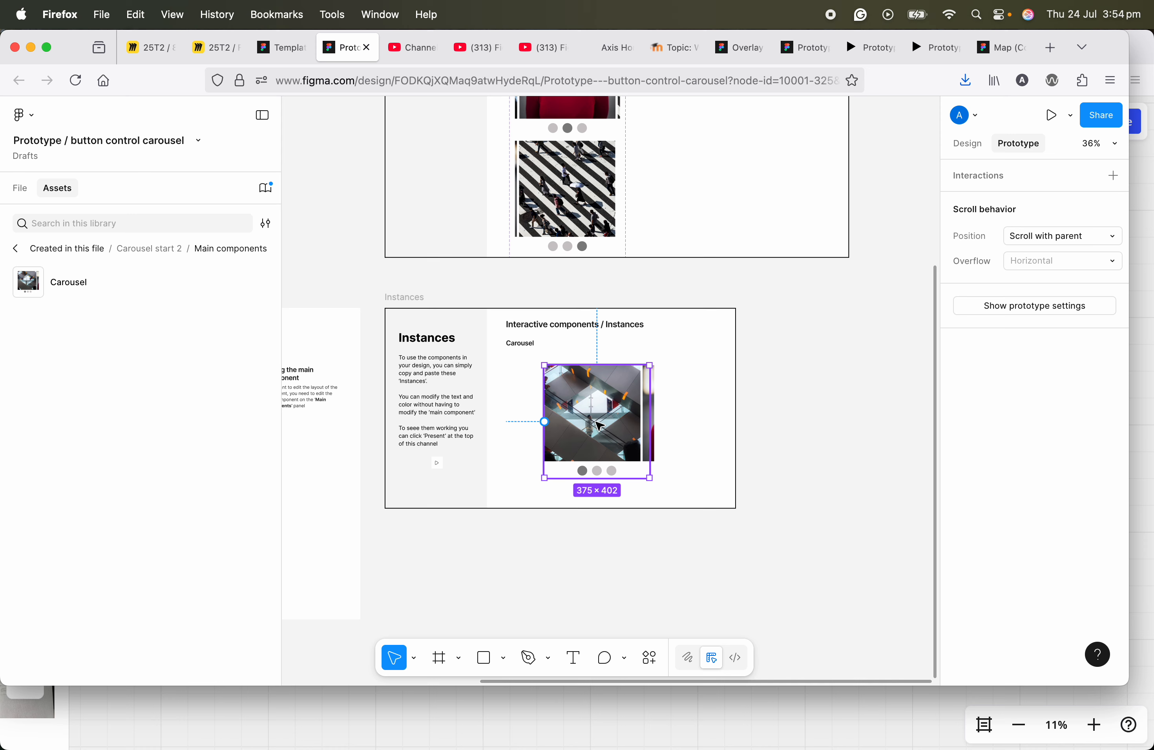
left_click(53, 284)
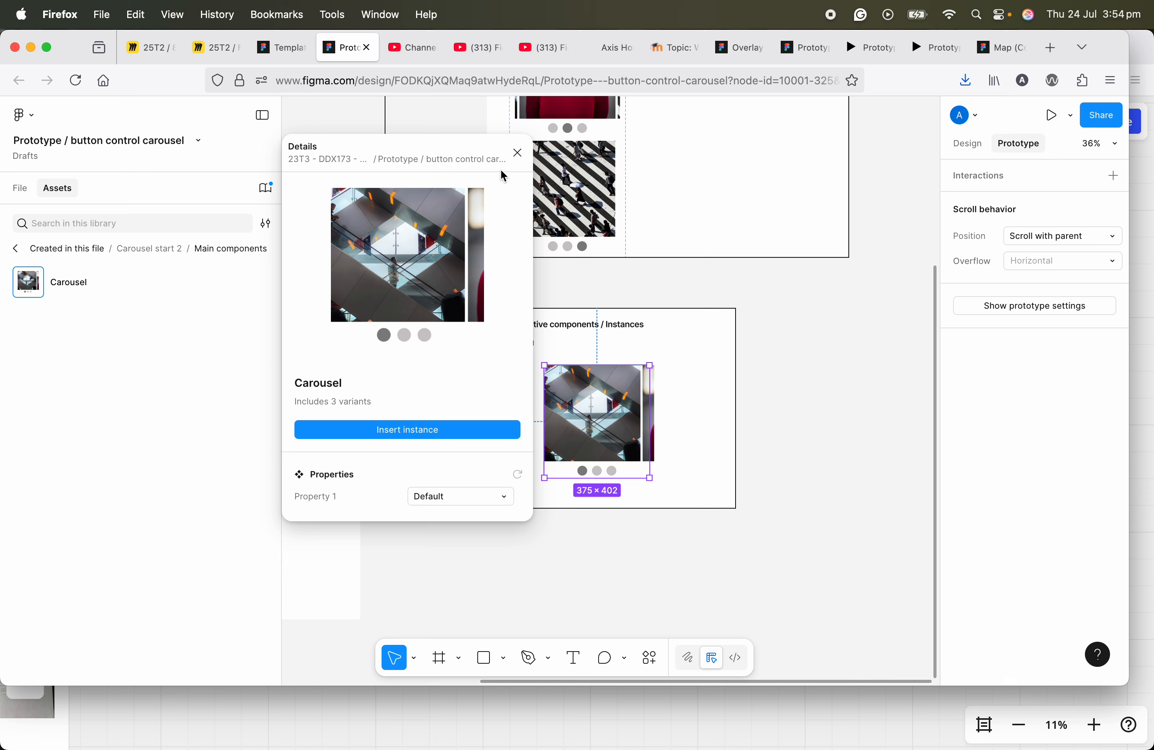
left_click(518, 155)
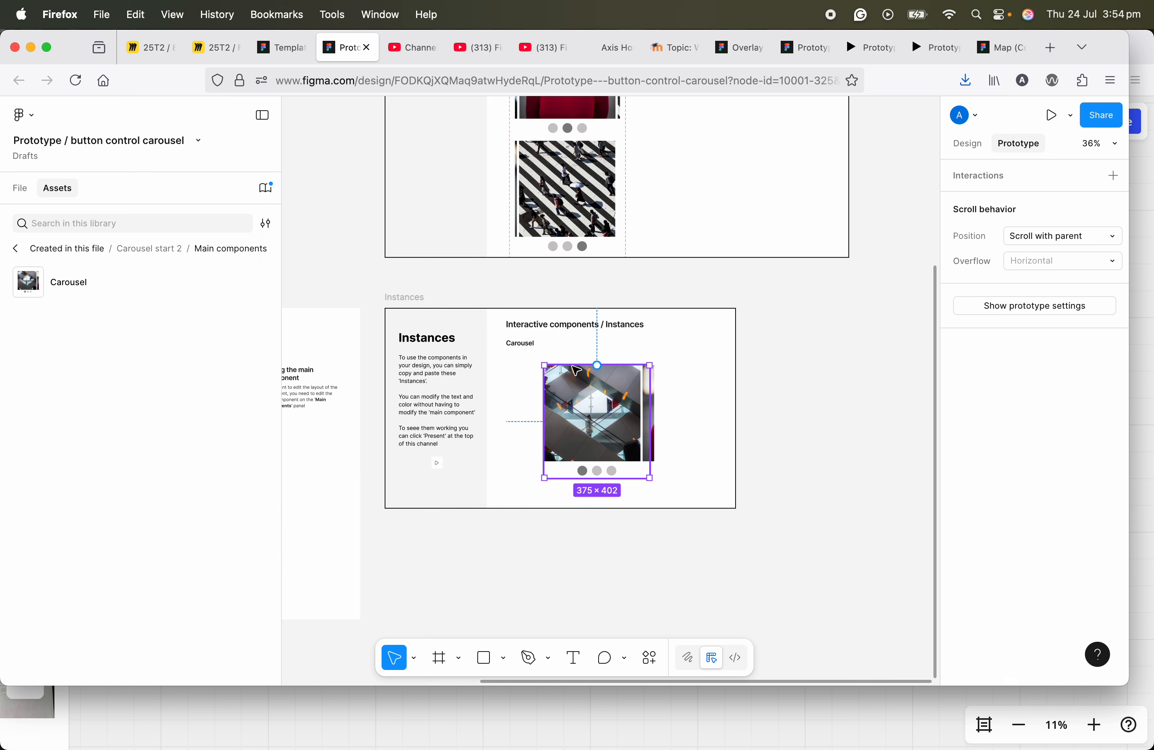
- Present the prototype from the Instances frame and test switching the carousel images with all three dot buttons
left_click(423, 299)
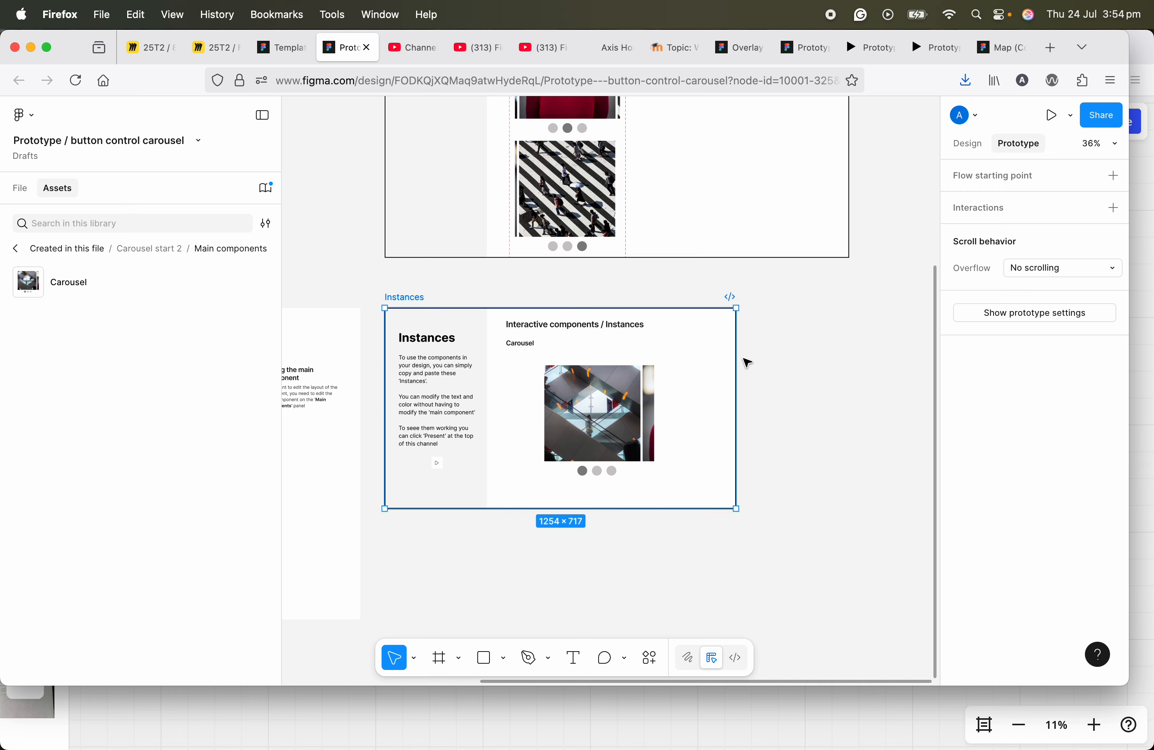
left_click(1054, 124)
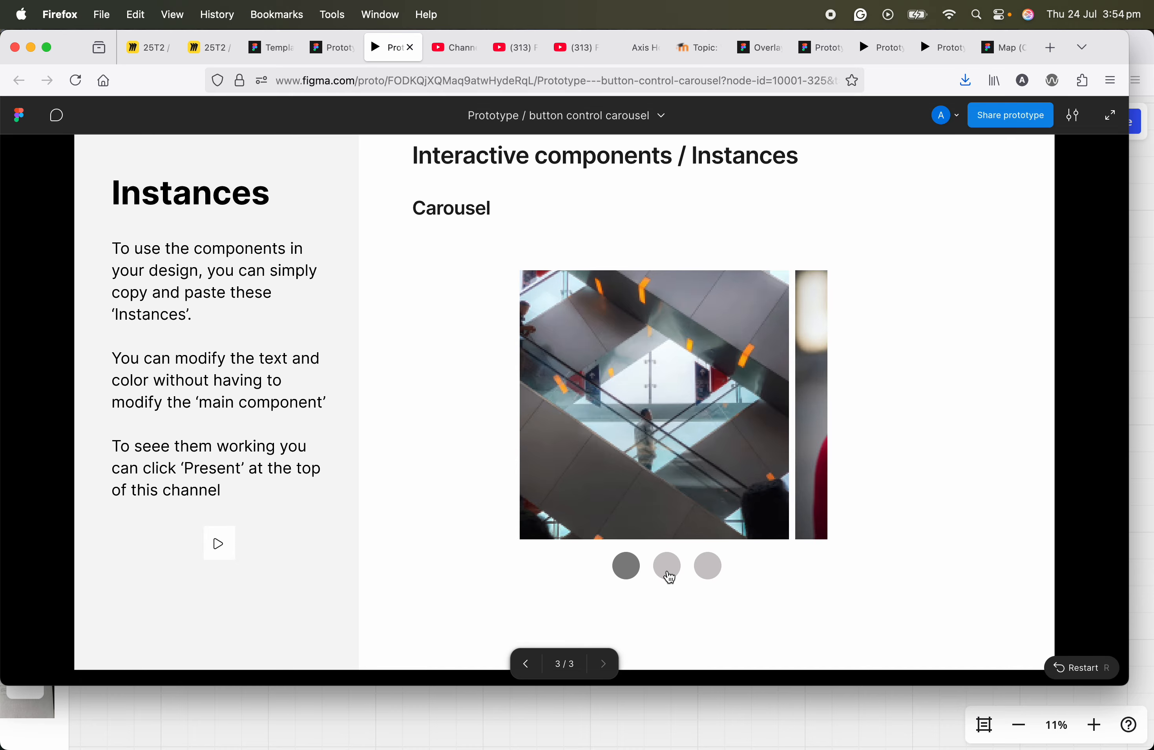
left_click(668, 572)
left_click(706, 574)
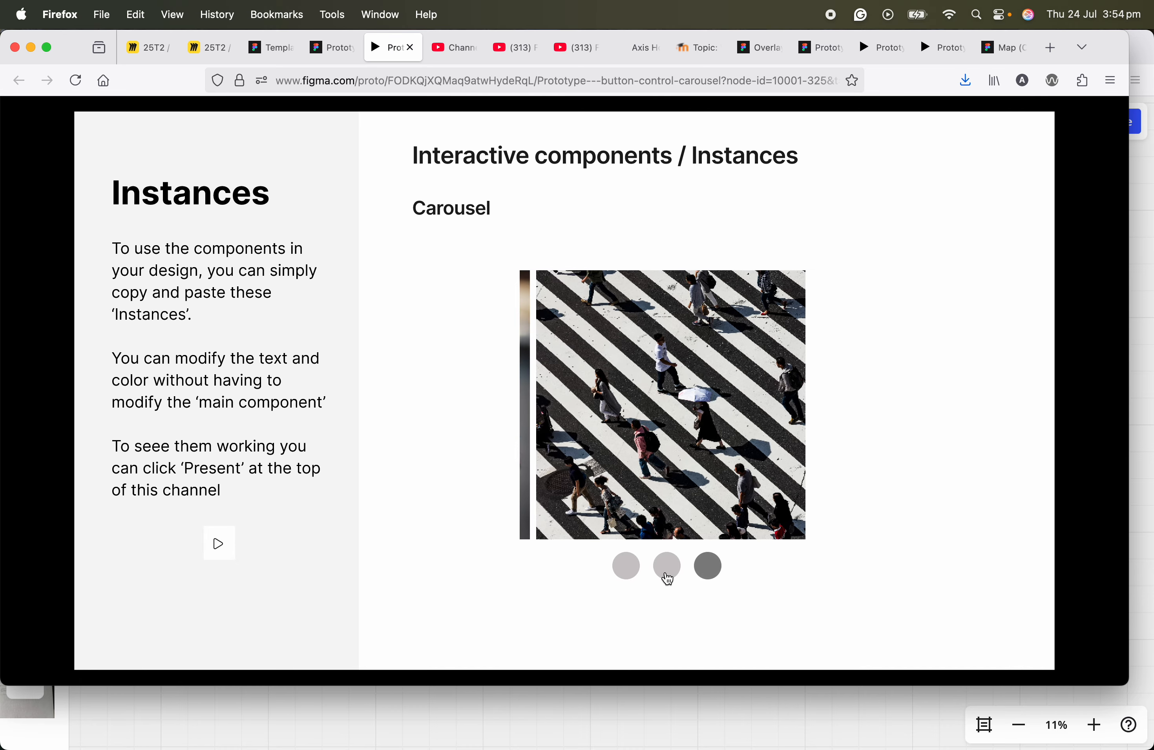
left_click(668, 576)
left_click(630, 574)
left_click(667, 576)
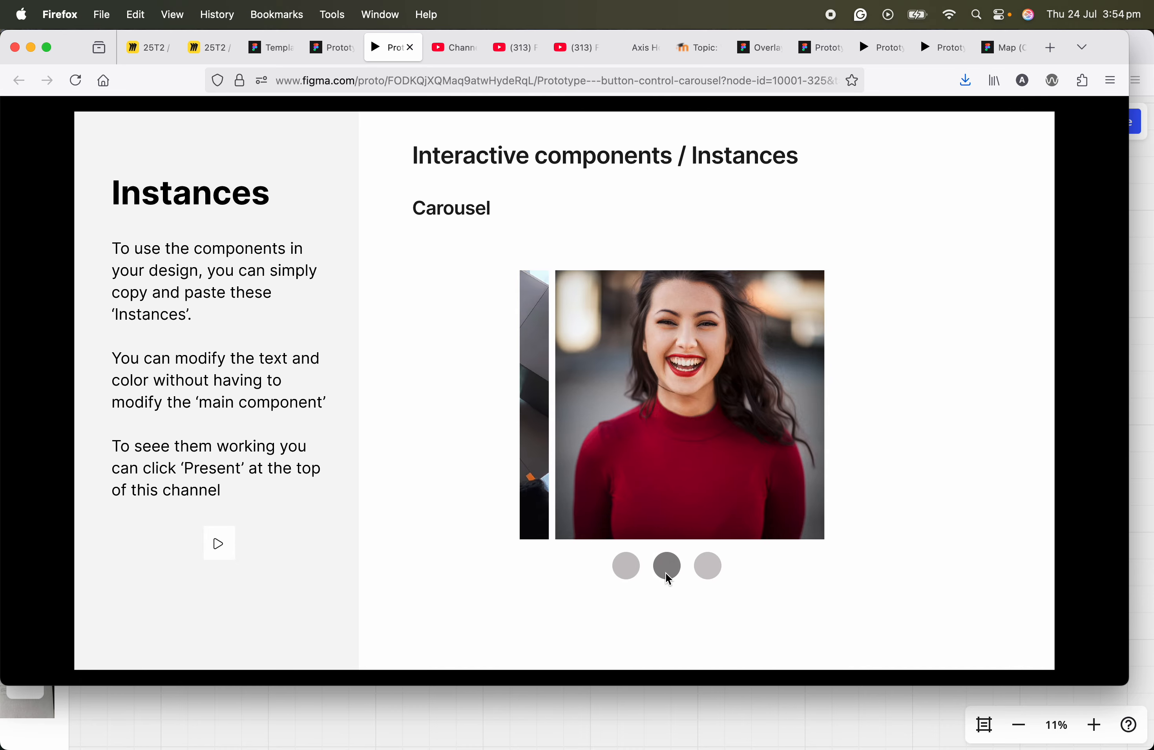
left_click(625, 575)
left_click(708, 573)
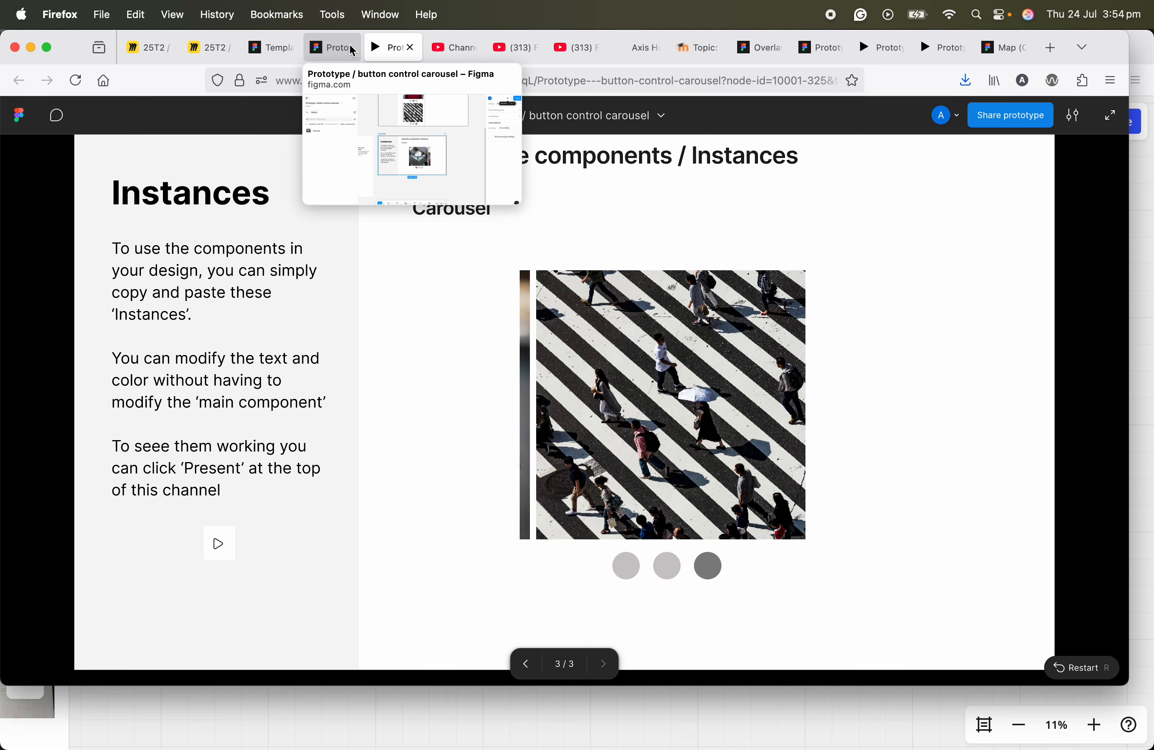
- Return to the design file and view the Main components and Instances frames together
left_click(330, 51)
scroll(546, 284, "down", 3)
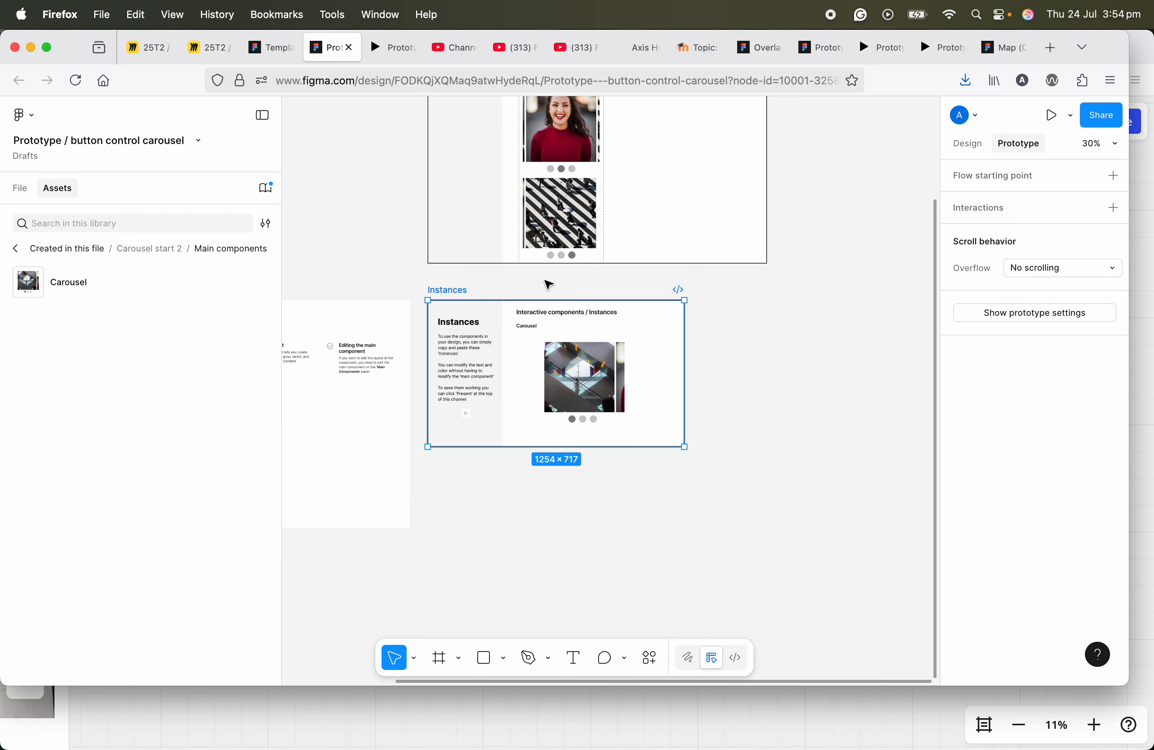
scroll(574, 305, "up", 2)
scroll(574, 304, "up", 2)
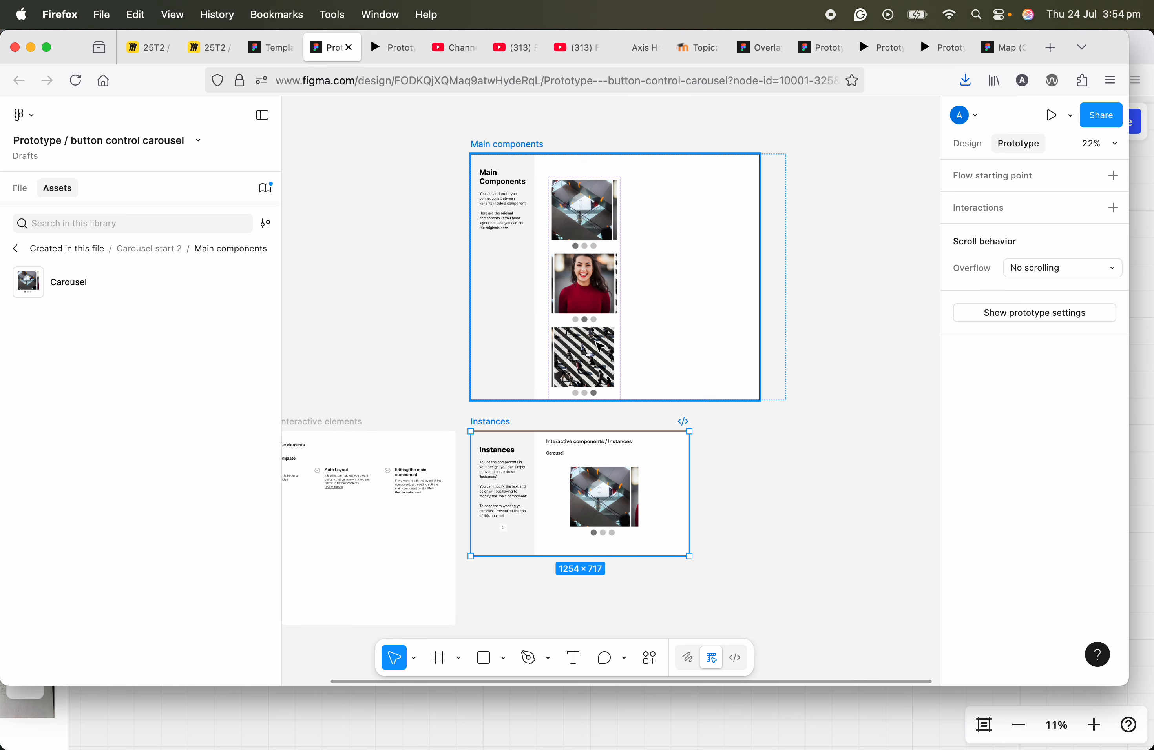